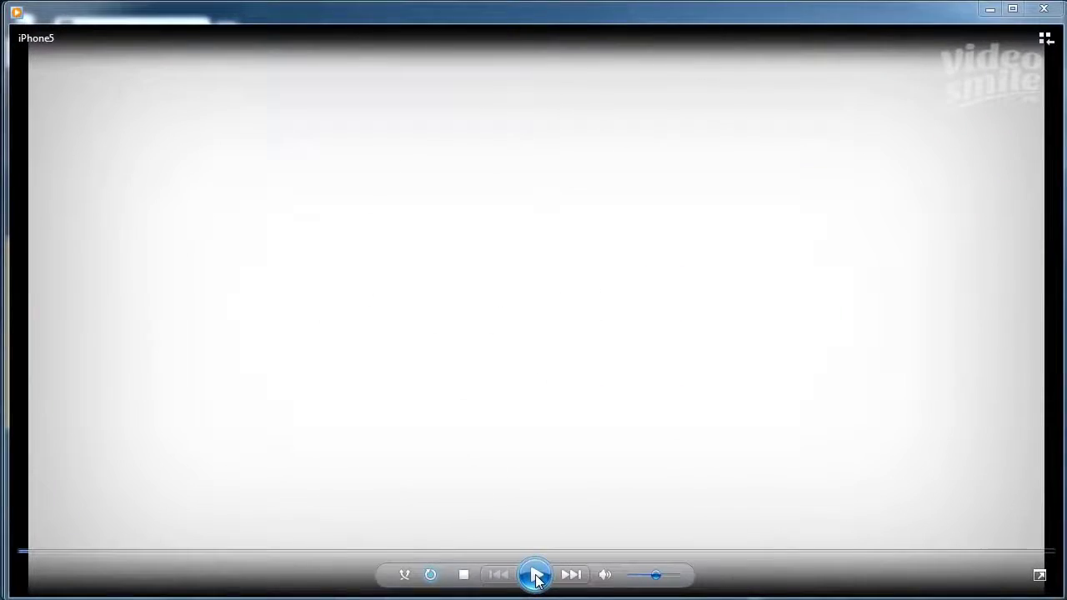
# Play the finished iPhone5 result video in Windows Media Player
pyautogui.click(535, 575)
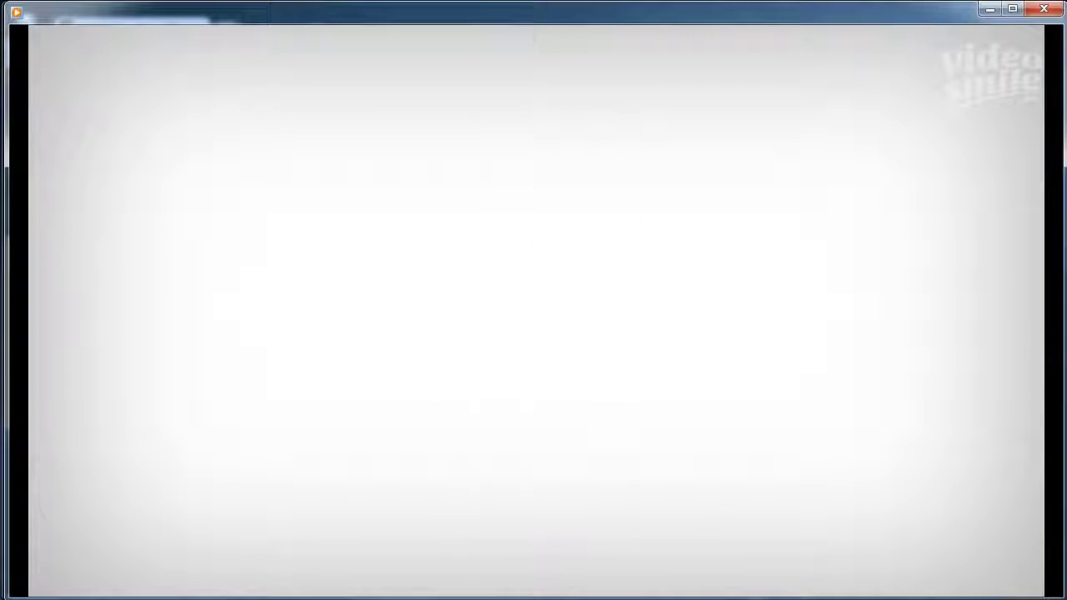
# Pause the iPhone5 clip at 00:05 and minimize Windows Media Player
pyautogui.moveTo(535, 583)
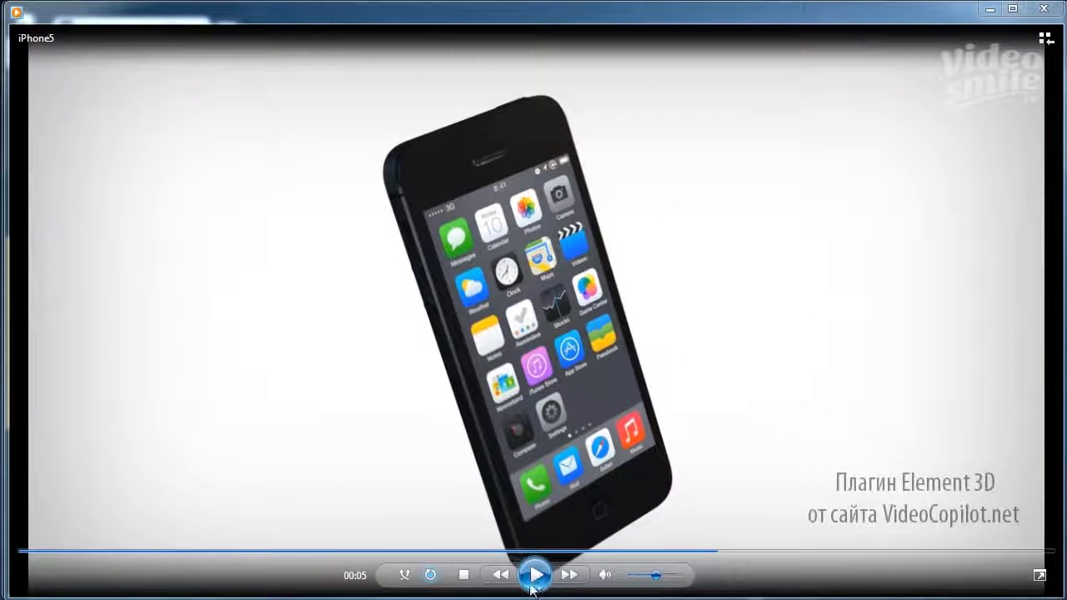
pyautogui.click(535, 575)
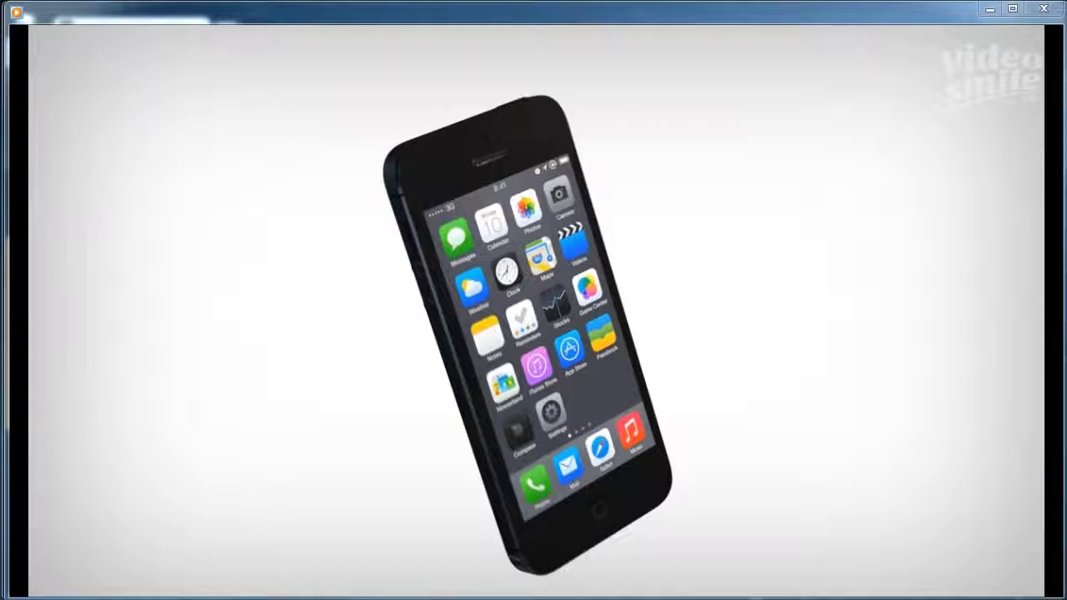
pyautogui.click(987, 10)
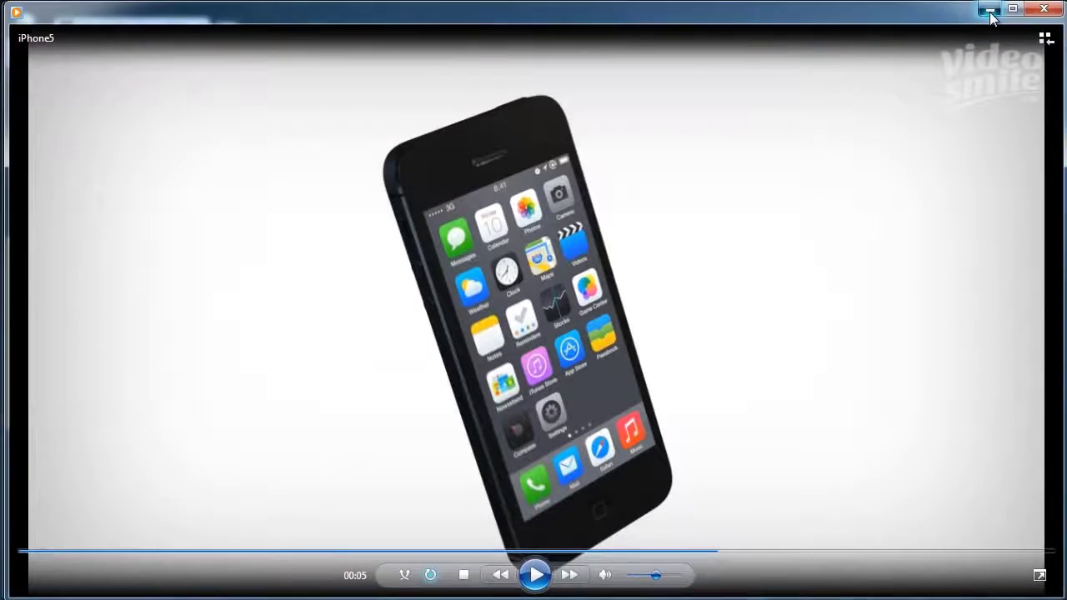
# Dismiss the subscription popup, minimize Chrome and drop f76.rar onto the desktop
pyautogui.click(932, 99)
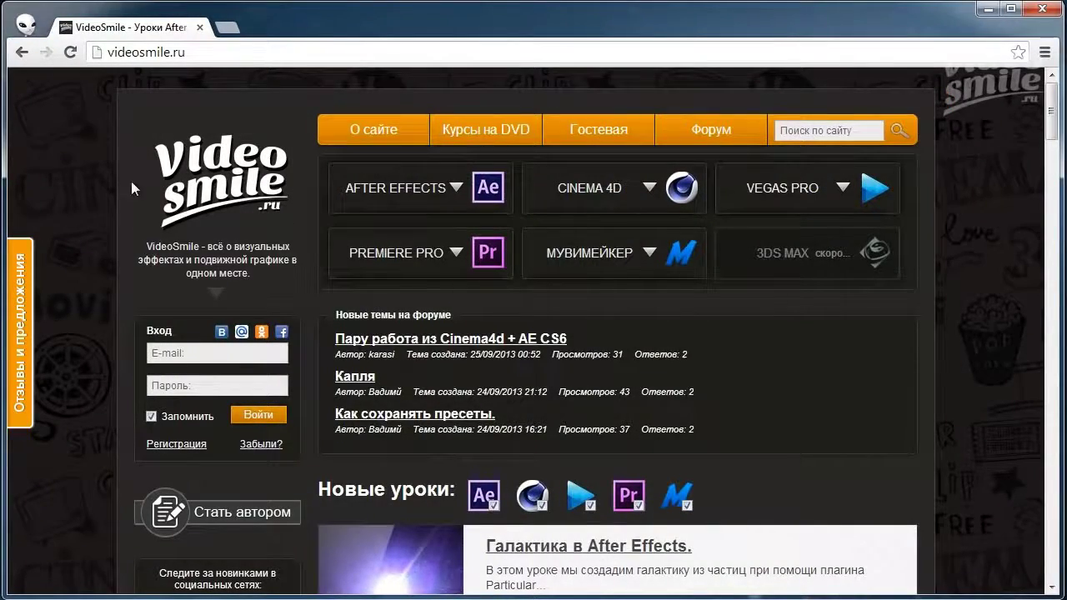
pyautogui.click(988, 8)
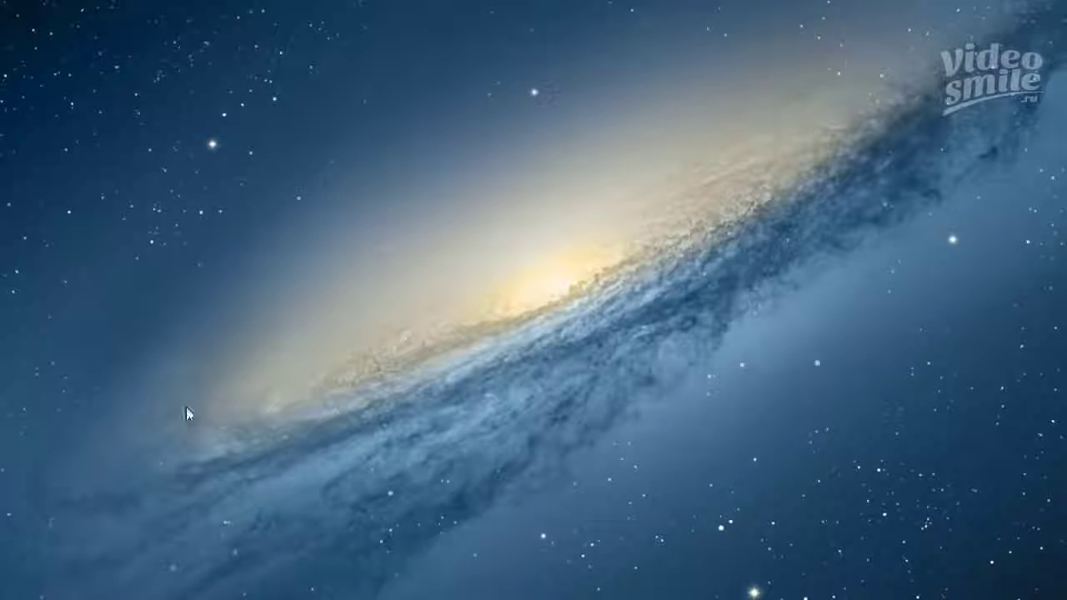
pyautogui.moveTo(142, 242); pyautogui.dragTo(153, 152)
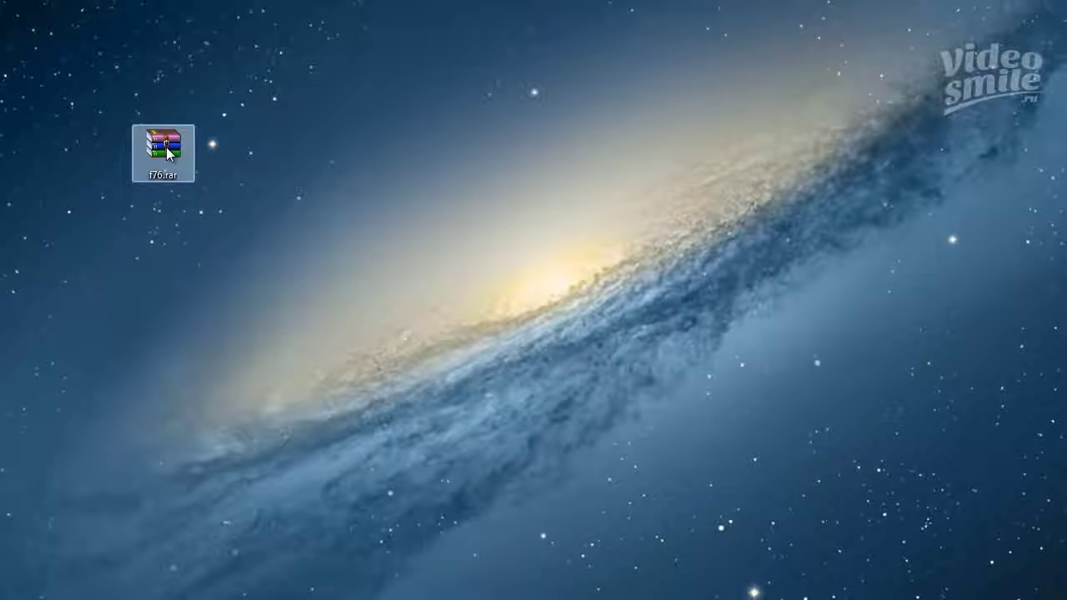
# Open f76.rar in WinRAR, dismiss the licence reminder and enter the f76 folder
pyautogui.doubleClick(166, 147)
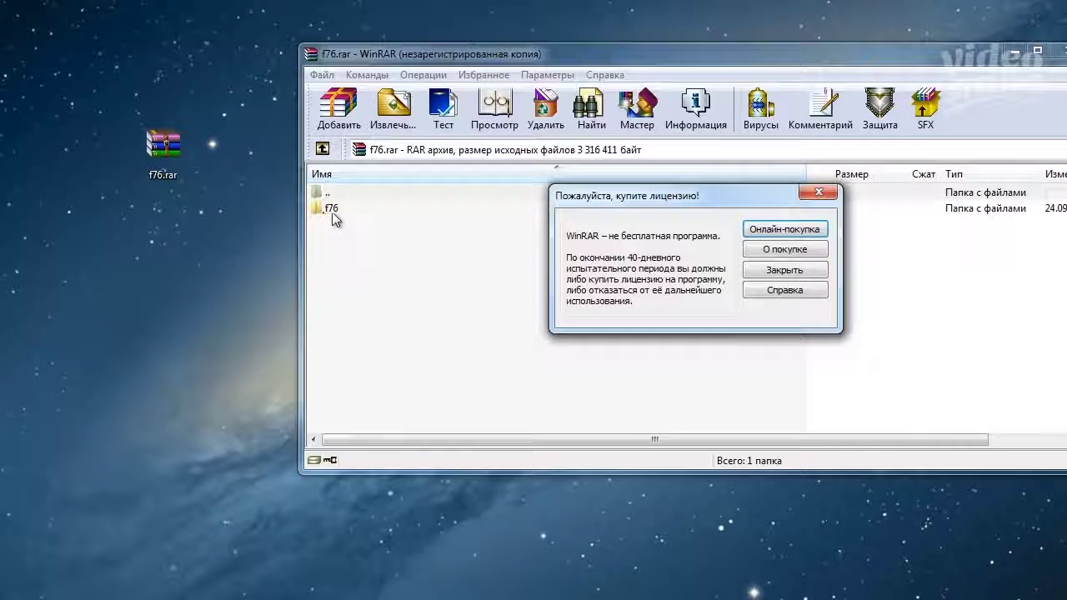
pyautogui.click(818, 196)
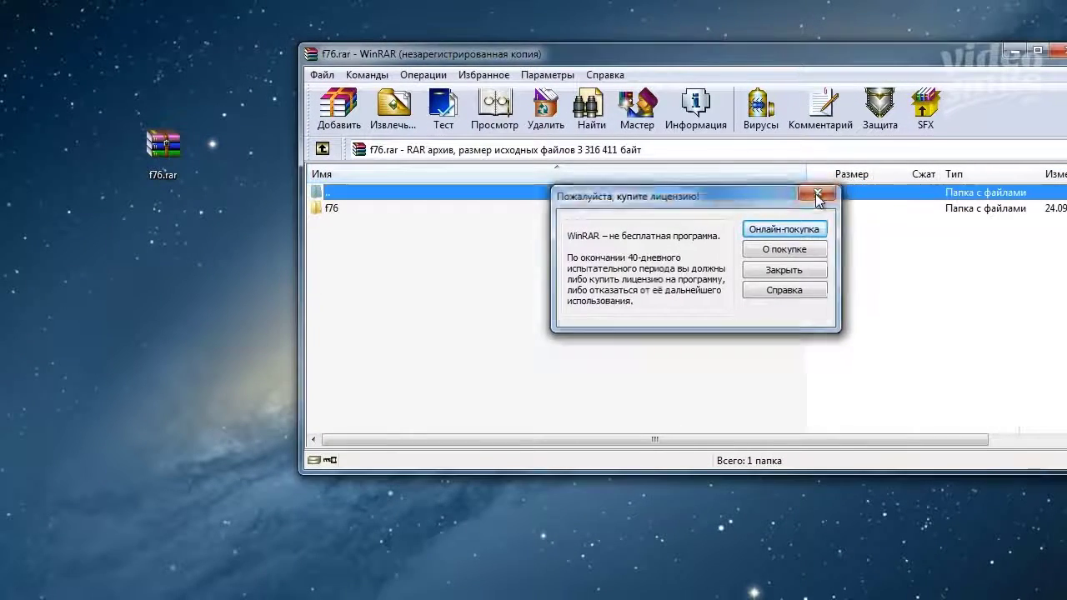
pyautogui.click(330, 212)
pyautogui.doubleClick(331, 212)
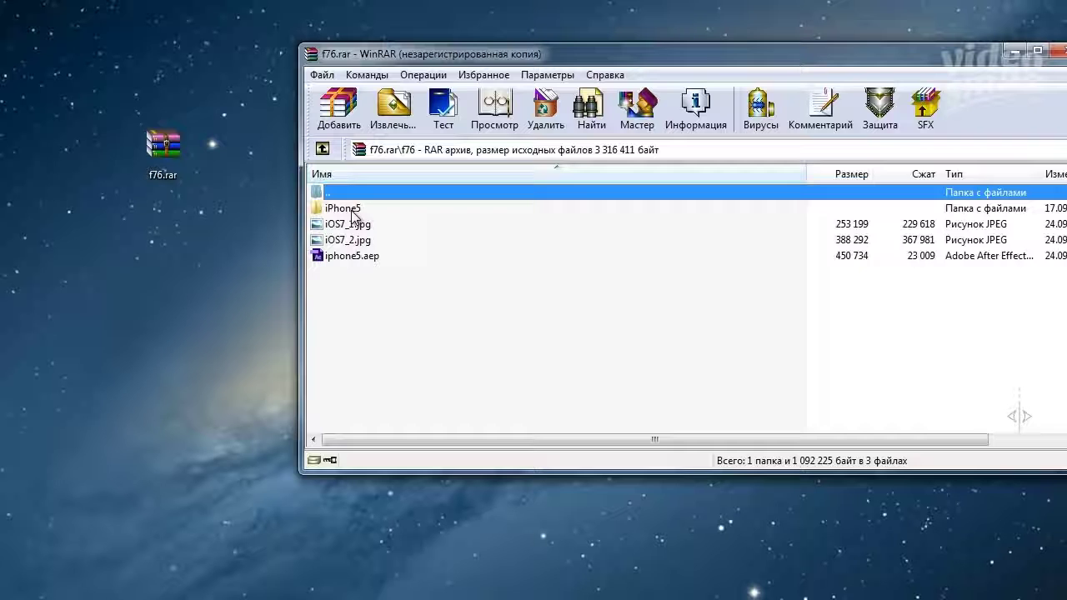
# Extract iPhone5, iOS7_1.jpg, iOS7_2.jpg and iphone5.aep to the desktop, then close WinRAR
pyautogui.click(341, 227)
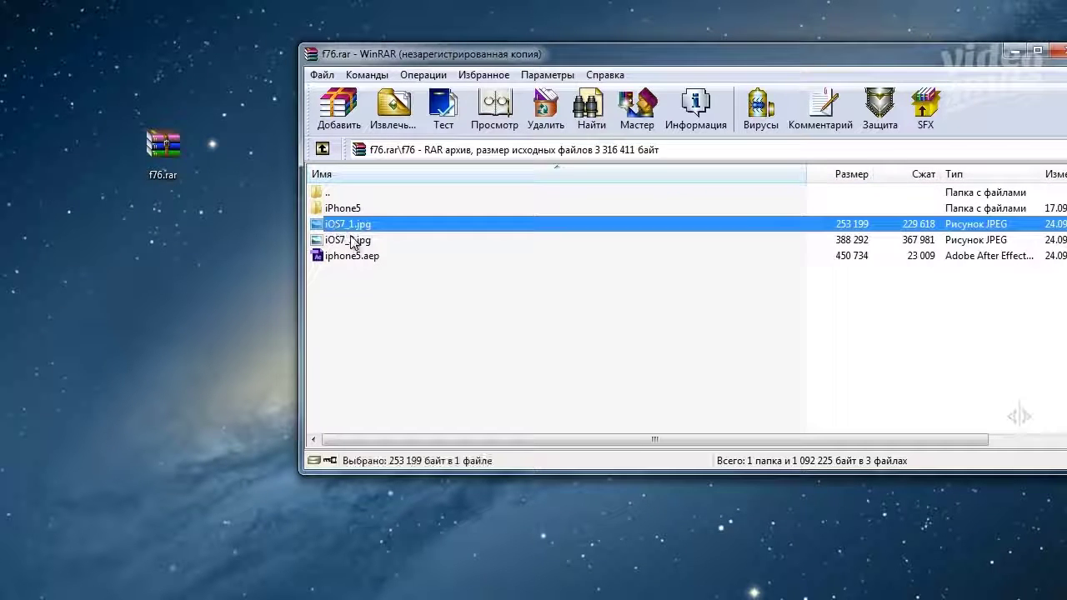
pyautogui.click(349, 242)
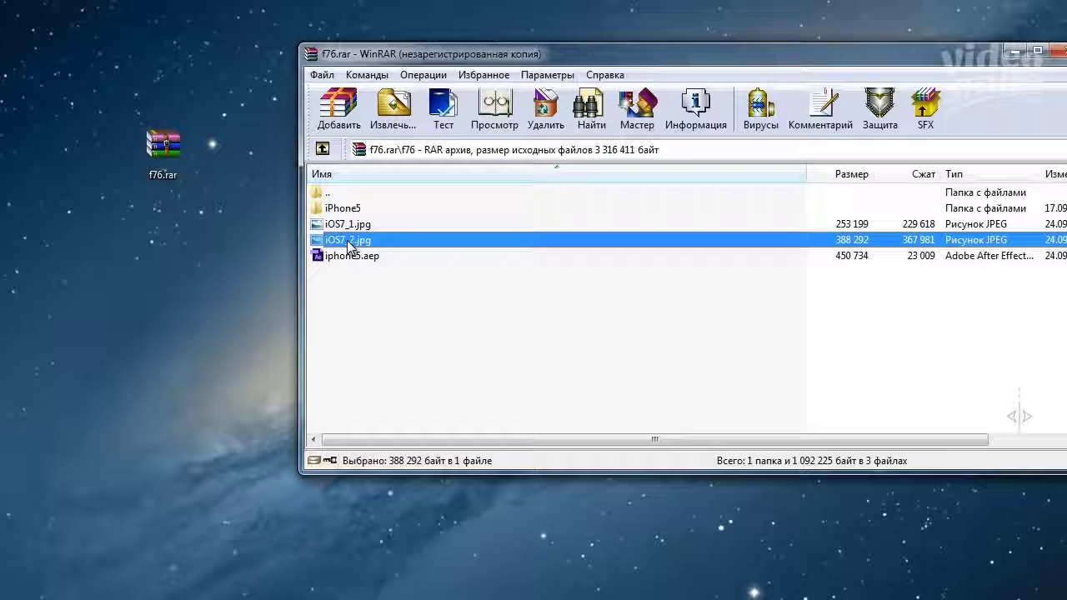
pyautogui.click(339, 258)
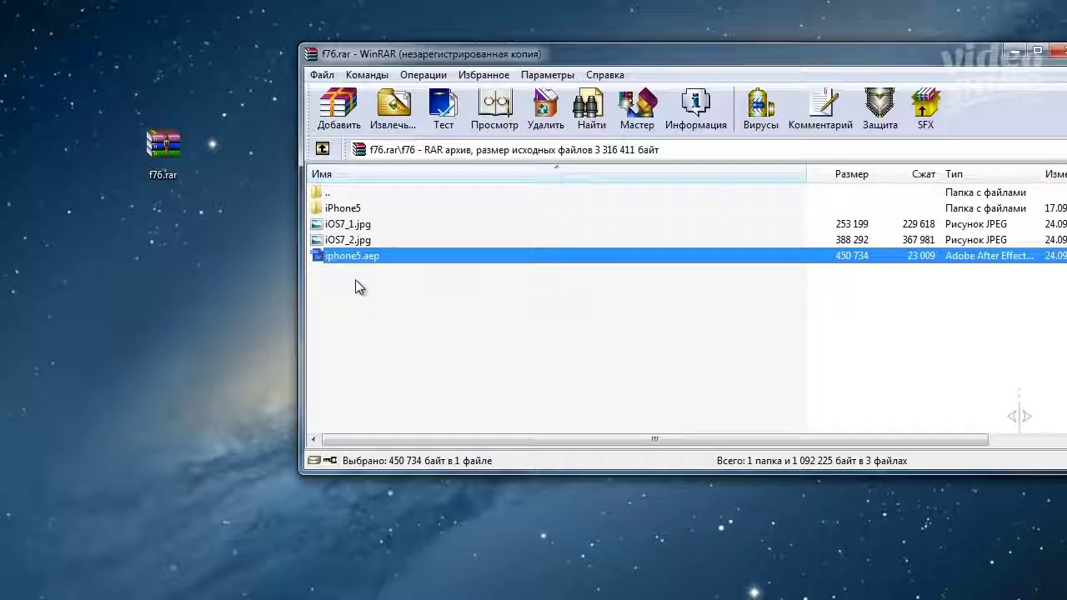
pyautogui.moveTo(412, 286)
pyautogui.mouseDown()
pyautogui.moveTo(341, 214)
pyautogui.moveTo(223, 228)
pyautogui.mouseUp()
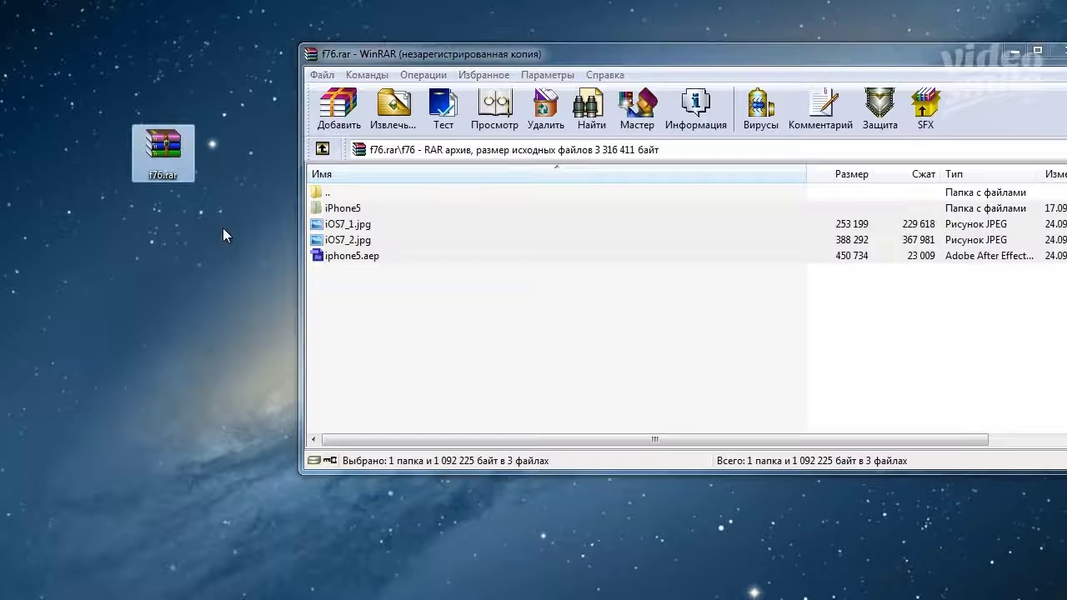
pyautogui.rightClick(93, 281)
pyautogui.click(138, 319)
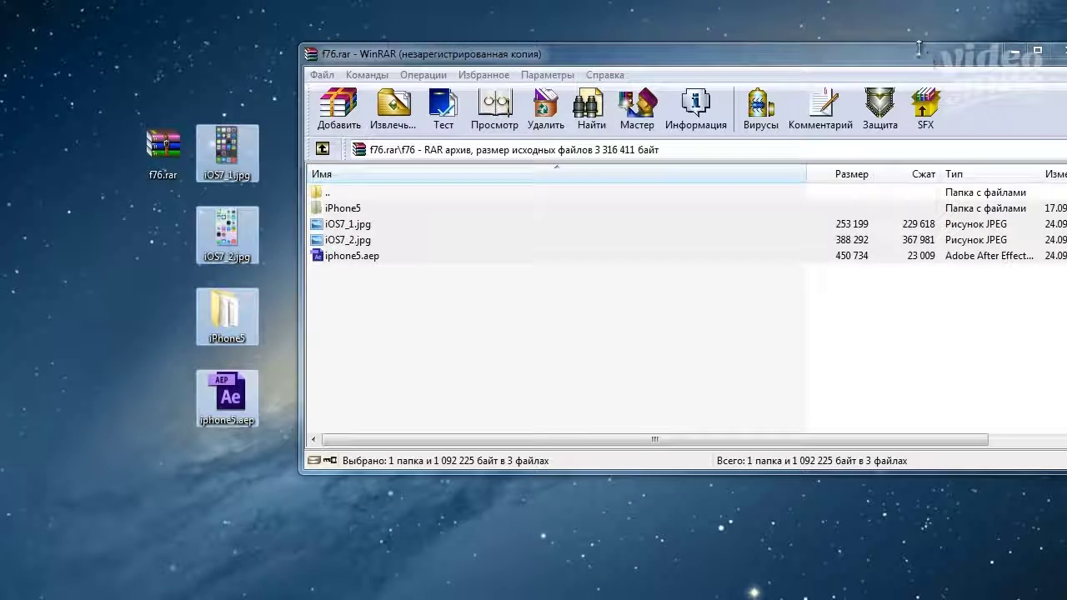
pyautogui.click(879, 65)
pyautogui.moveTo(882, 67); pyautogui.dragTo(755, 67)
pyautogui.click(939, 61)
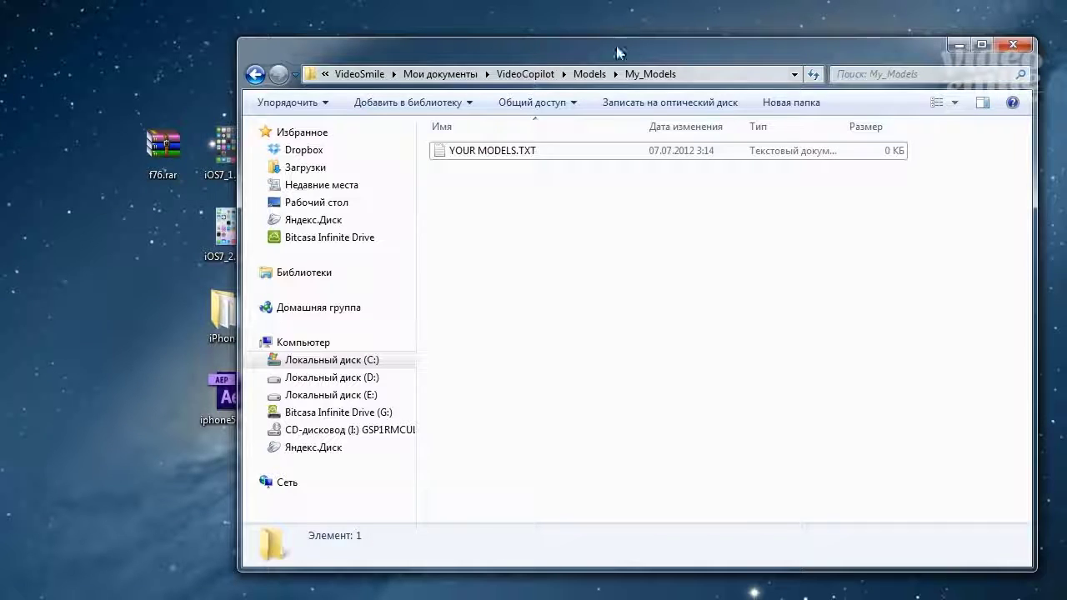
# Move the iPhone5 desktop folder into VideoCopilot's Models\My_Models folder
pyautogui.click(772, 75)
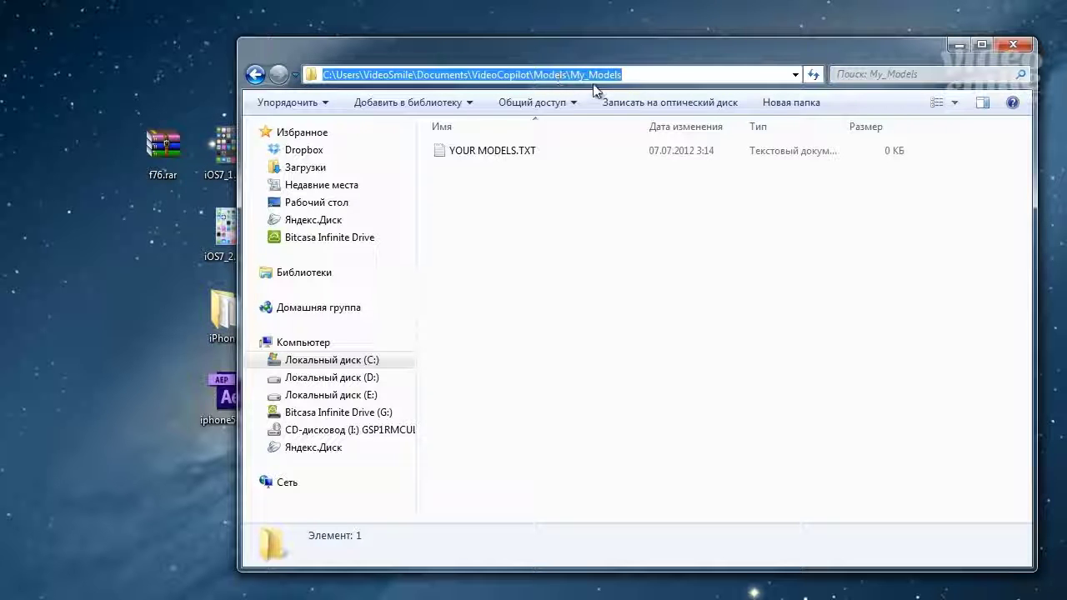
pyautogui.click(617, 75)
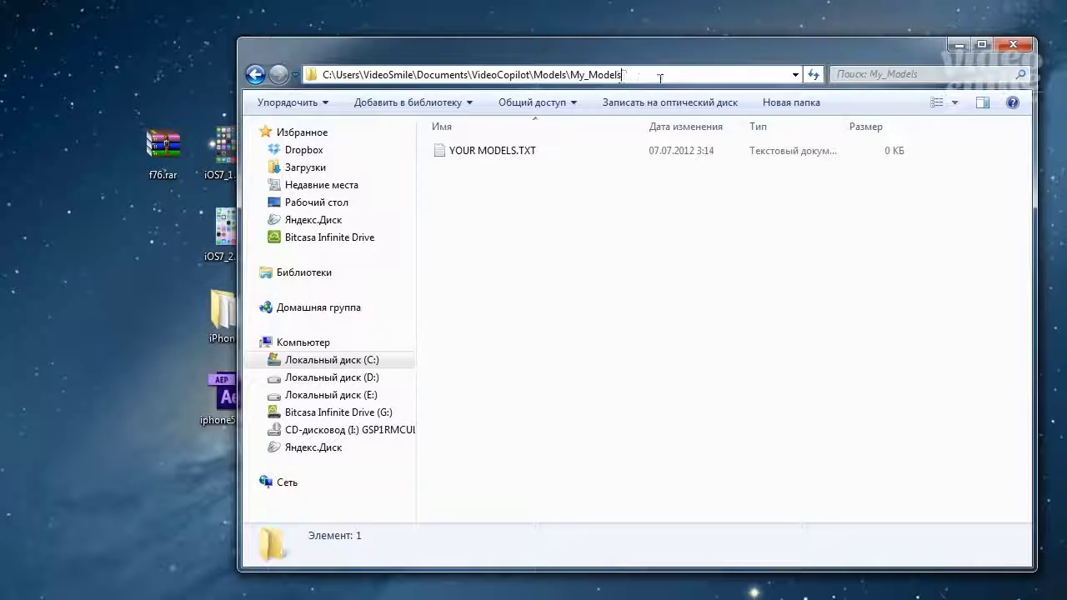
pyautogui.moveTo(595, 53); pyautogui.dragTo(635, 33)
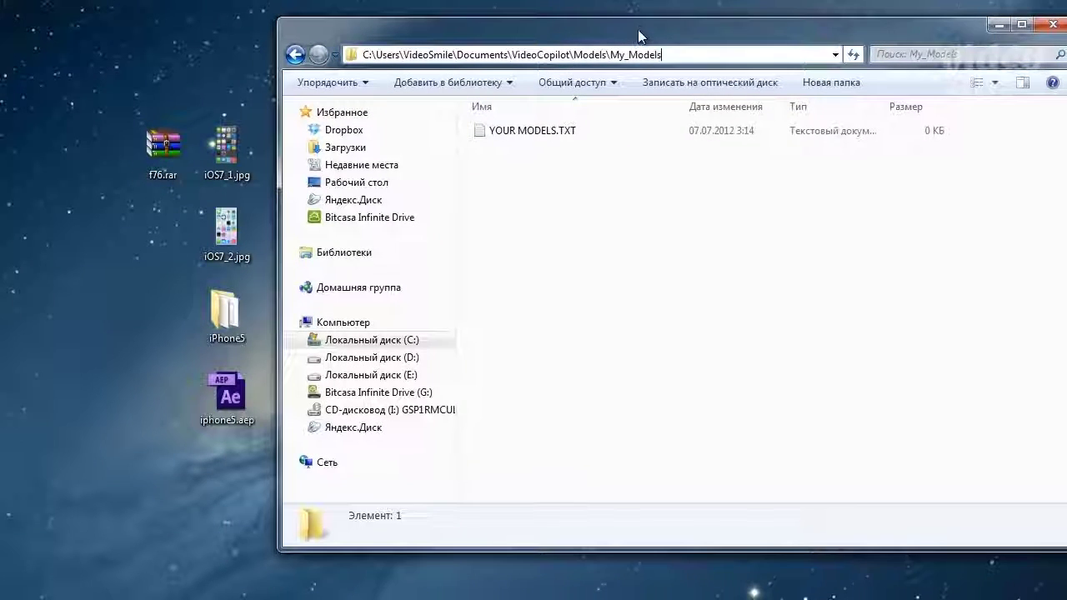
pyautogui.click(245, 315)
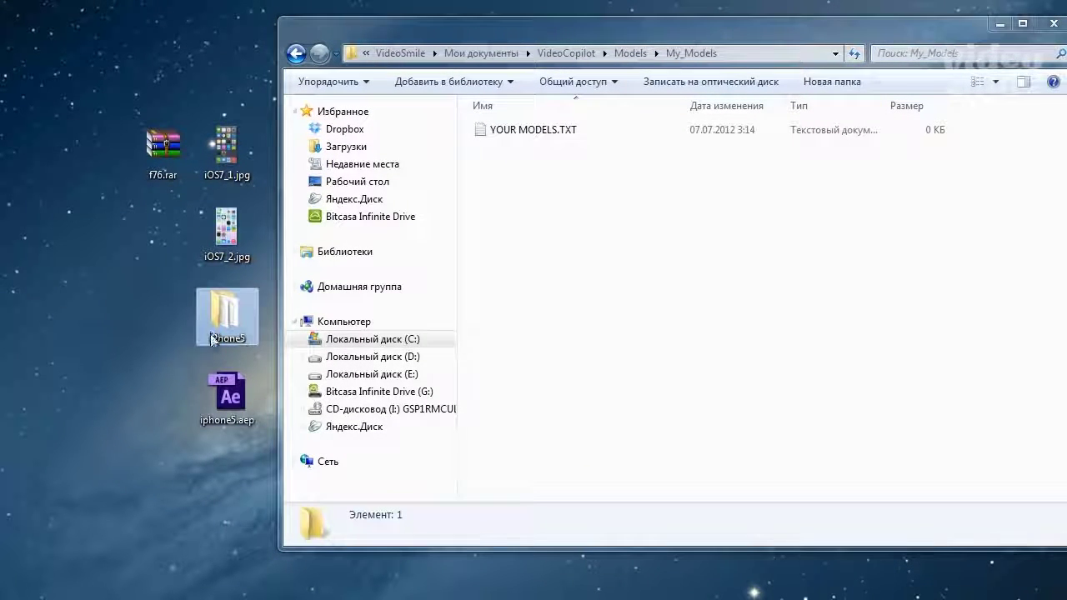
pyautogui.moveTo(226, 325); pyautogui.dragTo(606, 237)
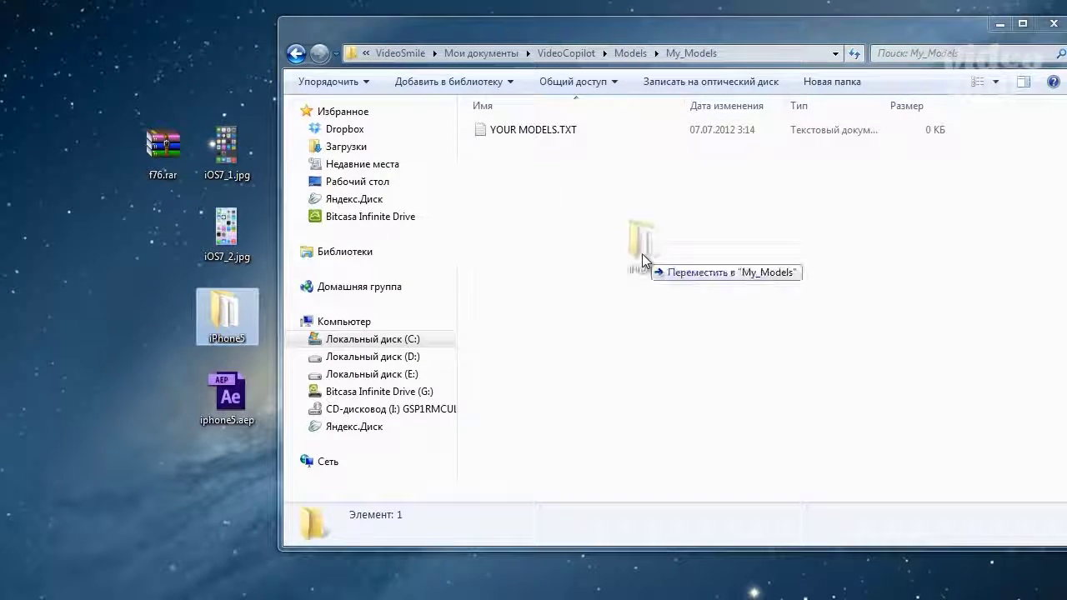
# Open the moved iPhone5 folder to confirm iPhone5.obj is there, then close Explorer
pyautogui.click(535, 195)
pyautogui.doubleClick(503, 129)
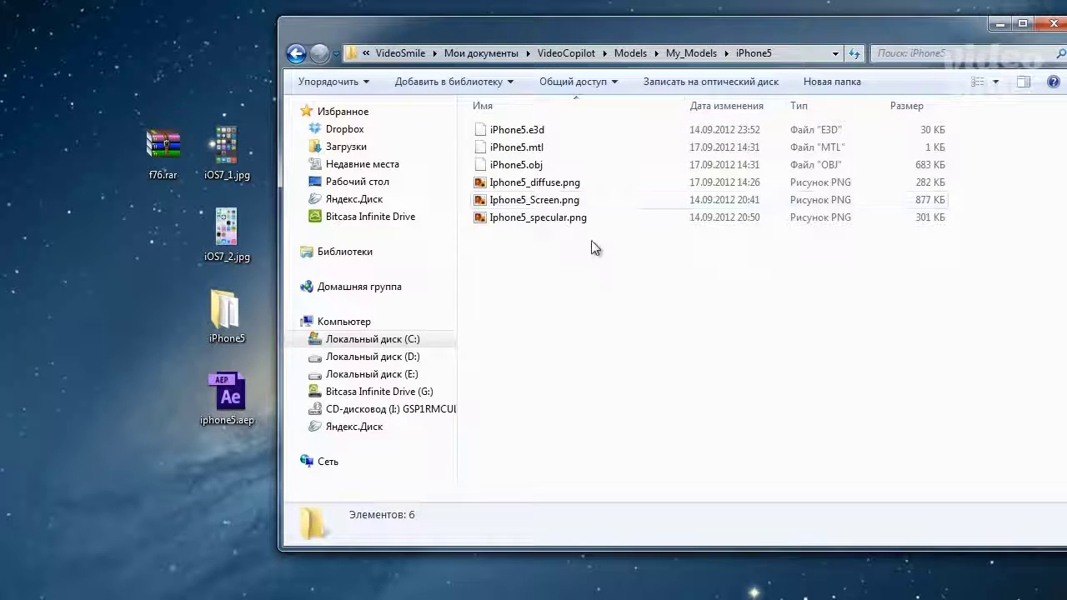
pyautogui.click(515, 169)
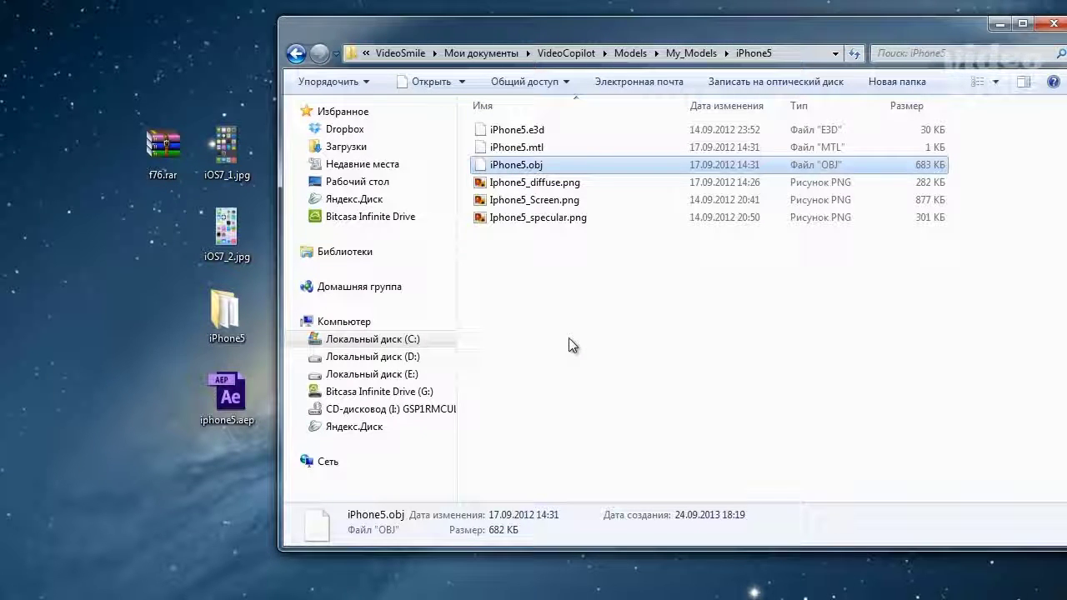
pyautogui.moveTo(625, 33); pyautogui.dragTo(576, 34)
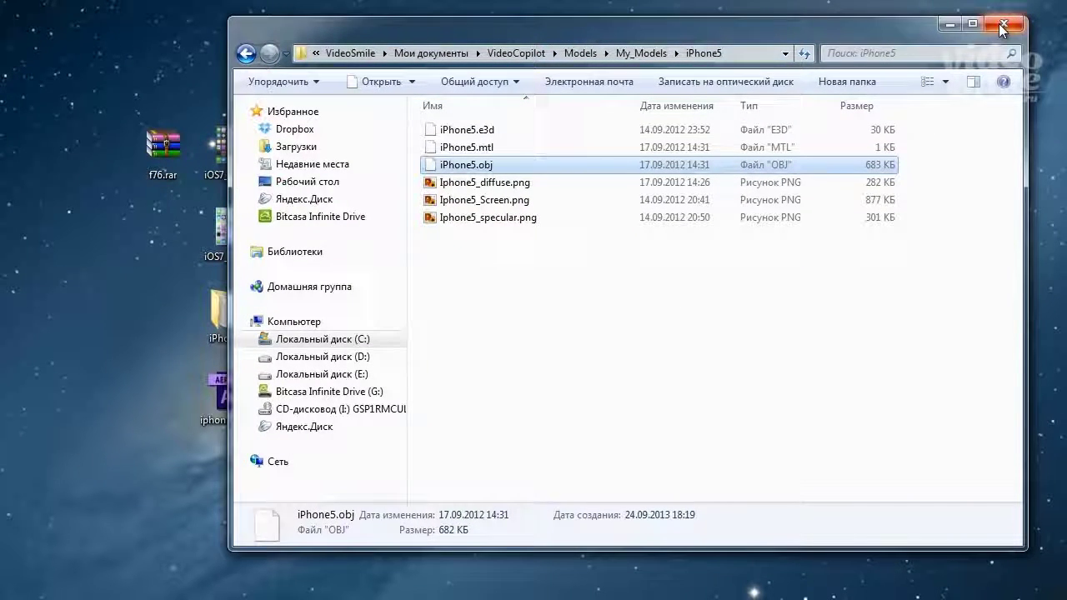
pyautogui.click(1002, 27)
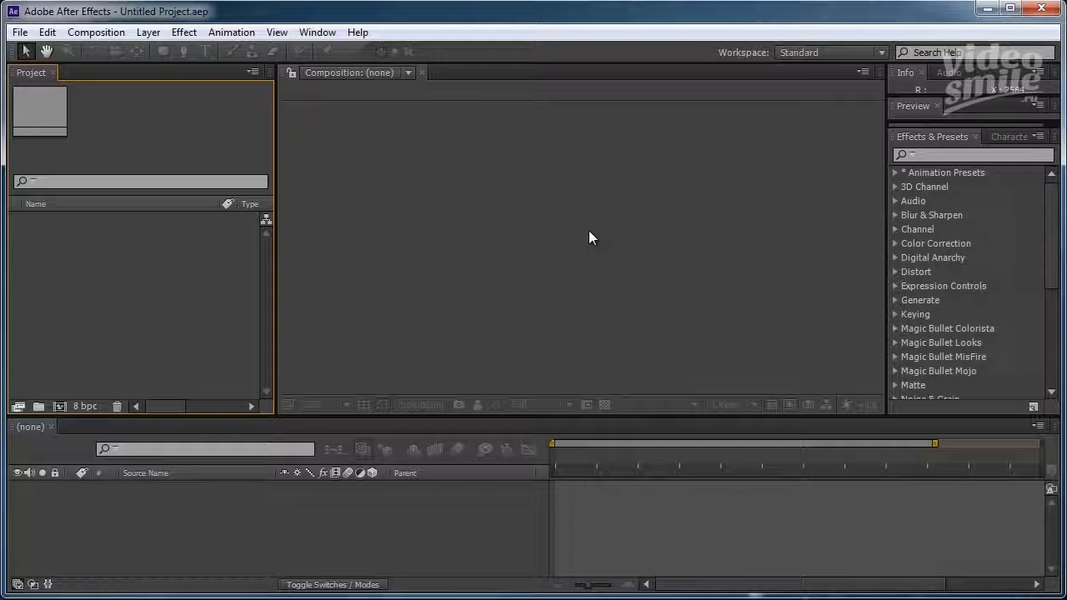
# Name the new composition iPhone5 with HDV/HDTV 720 29.97, 0;00;08;00 duration and white background
pyautogui.click(99, 34)
pyautogui.click(147, 53)
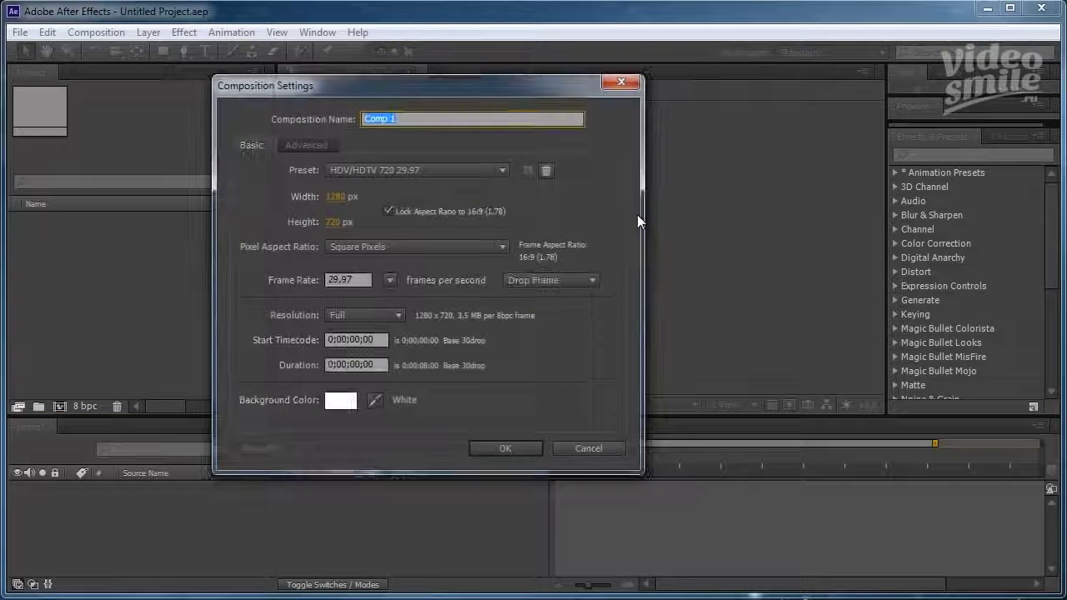
pyautogui.write('i')
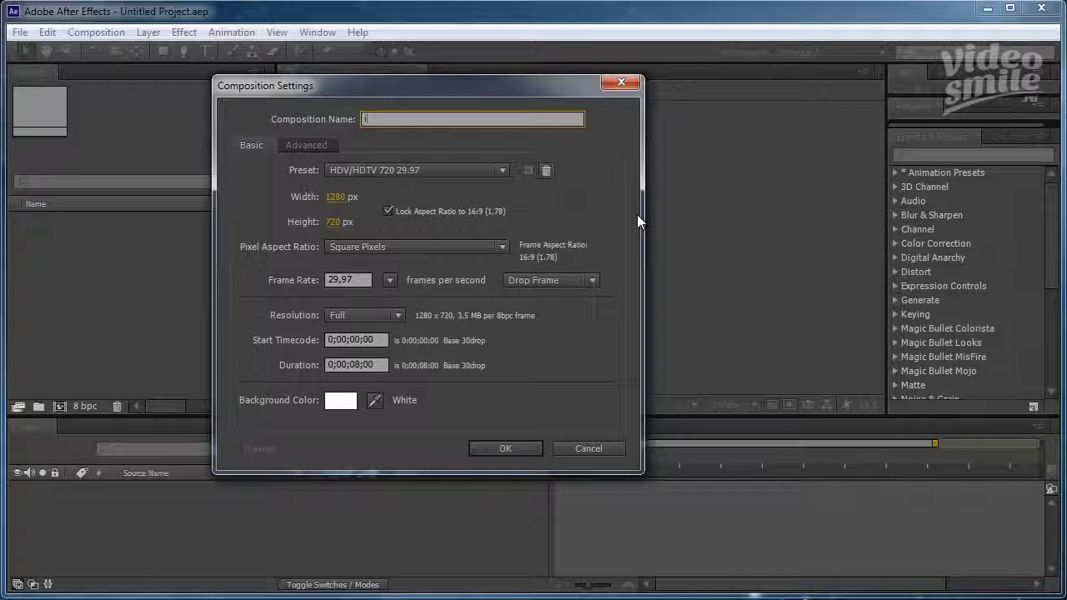
pyautogui.write('Phone5')
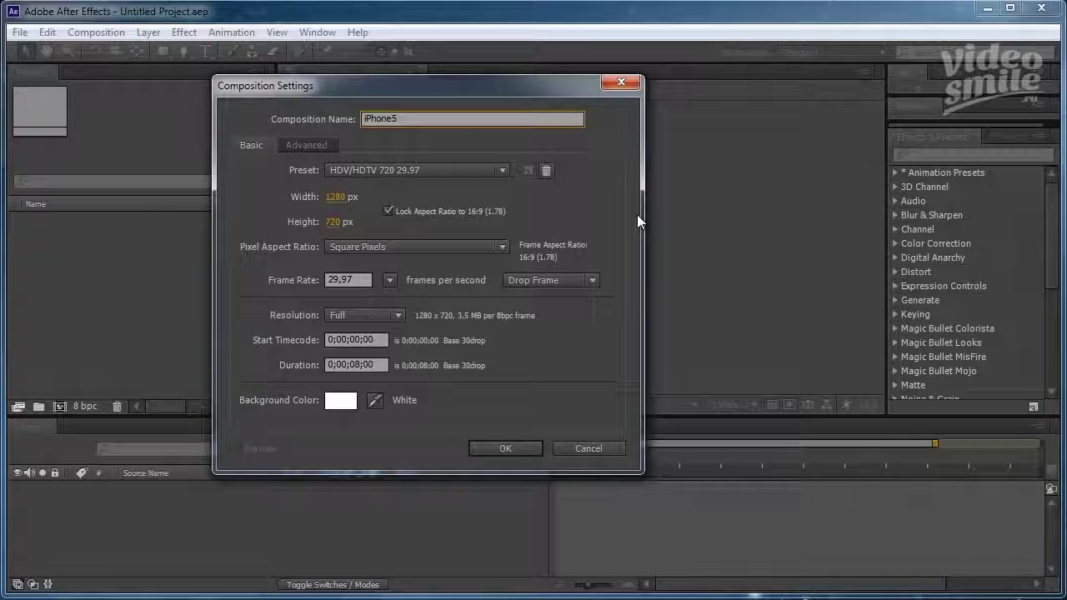
pyautogui.click(454, 170)
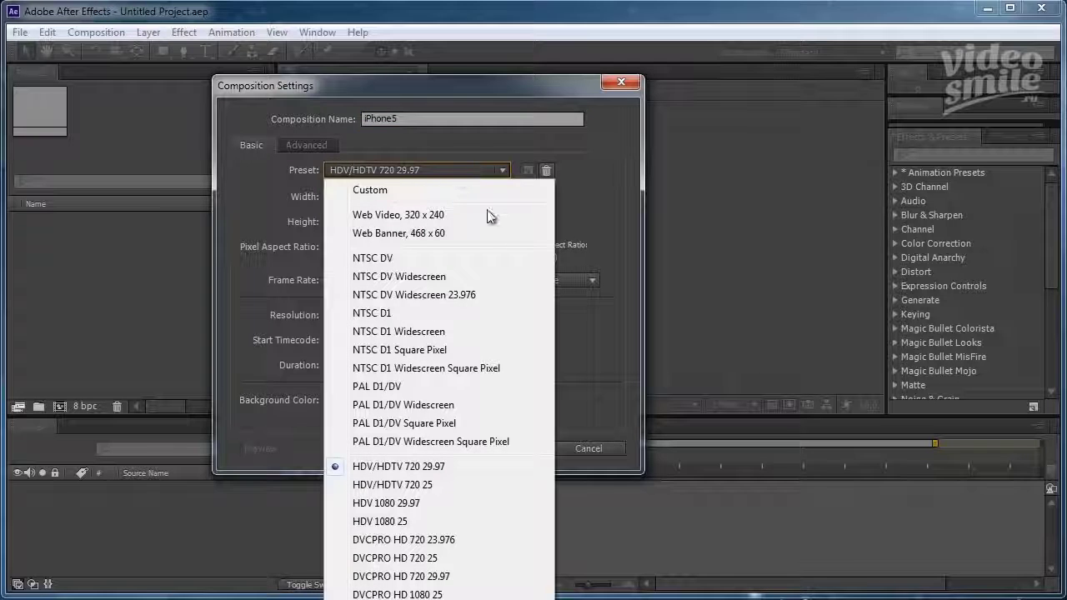
pyautogui.click(441, 470)
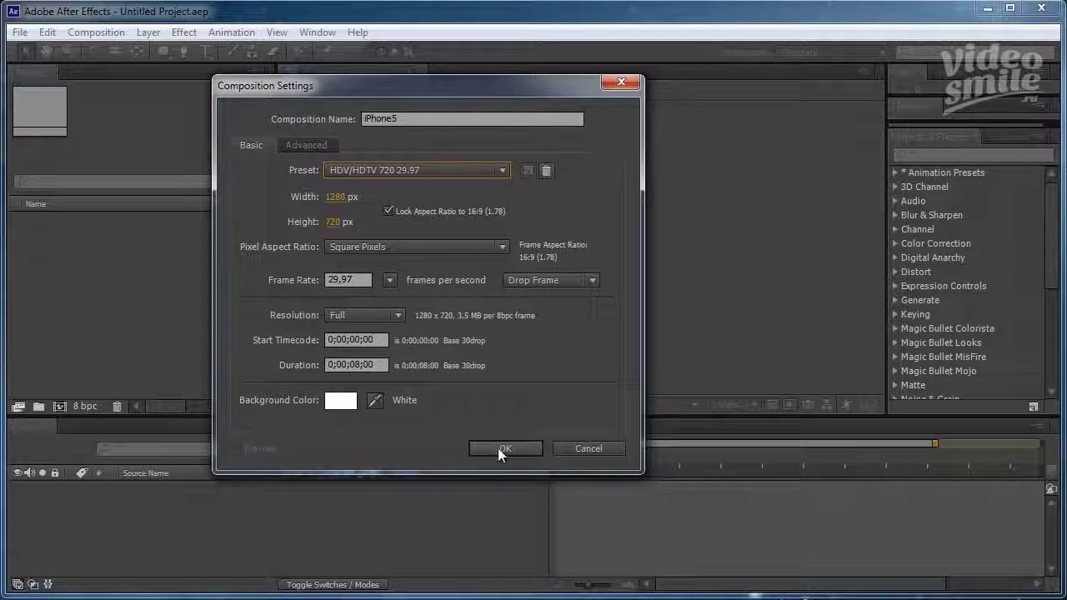
pyautogui.click(337, 401)
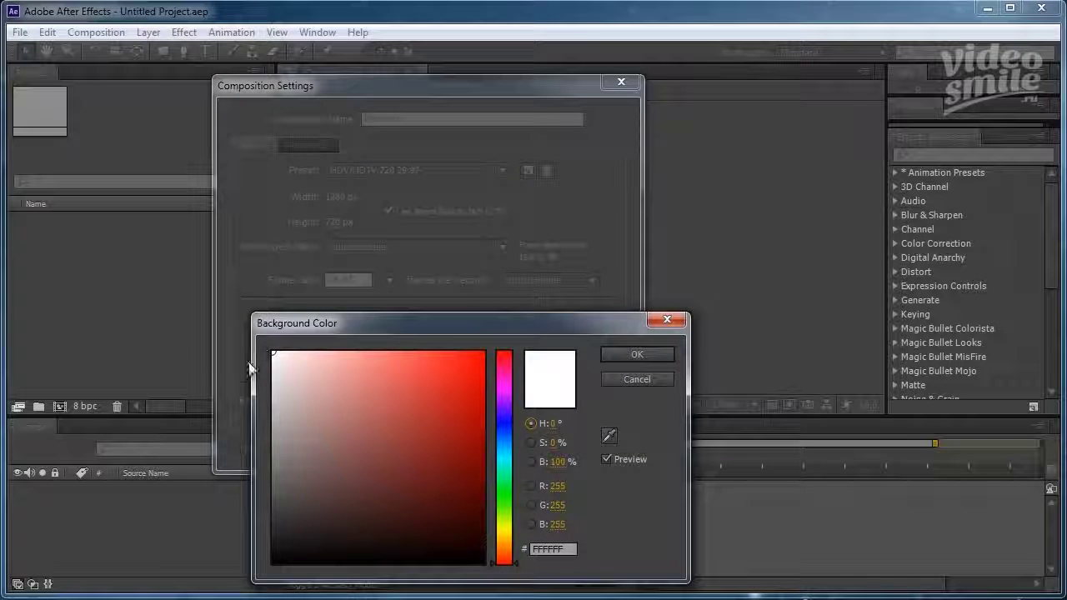
pyautogui.click(635, 353)
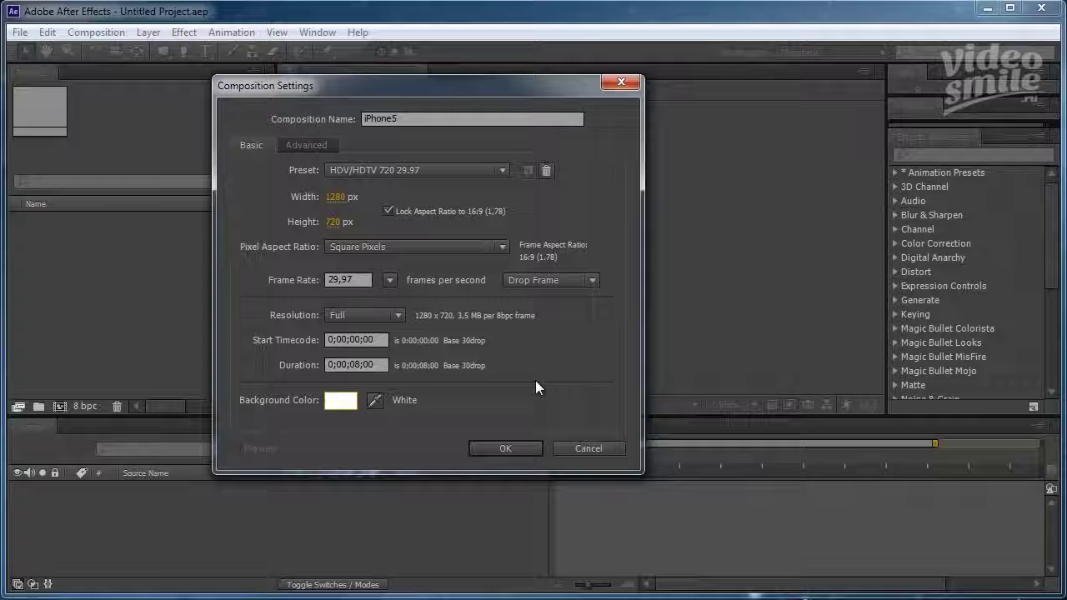
# Create the iPhone5 composition and zoom the viewer to 25%
pyautogui.click(506, 448)
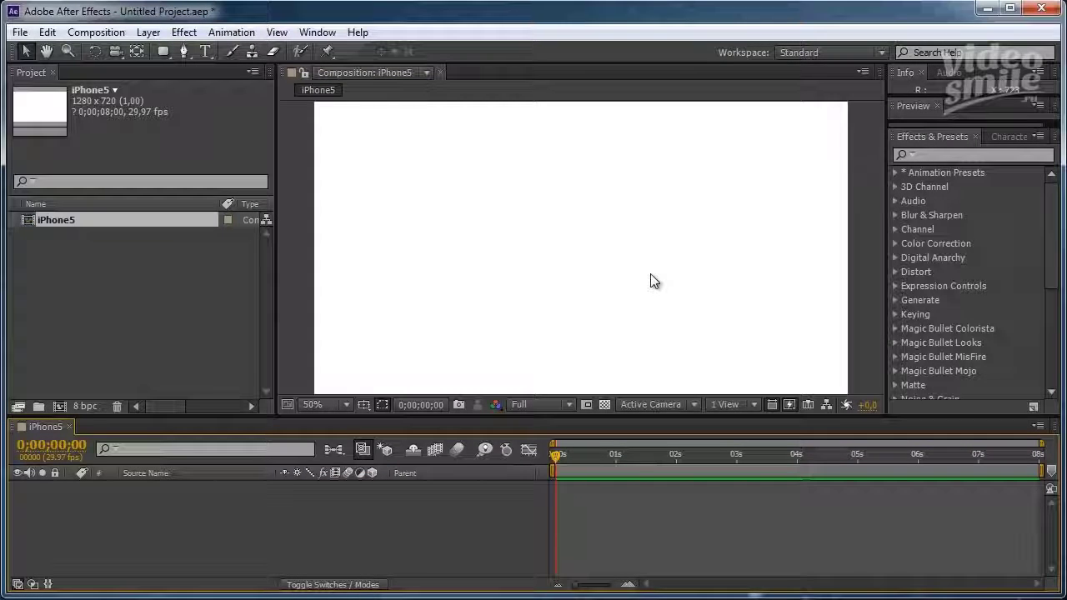
pyautogui.press(',')
pyautogui.press('.')
pyautogui.press(',')
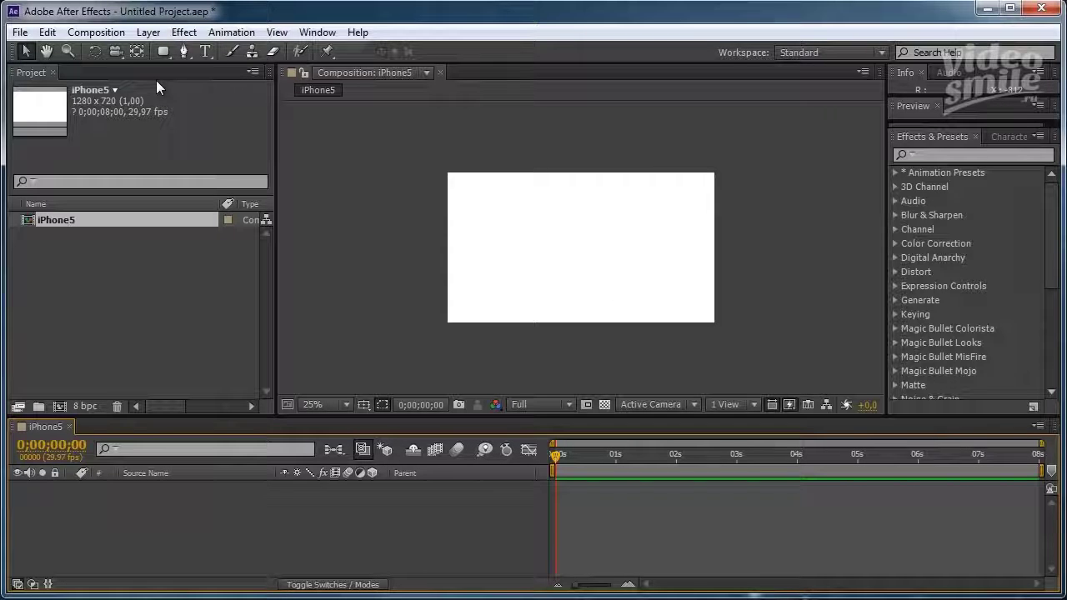
# Add a comp-size black solid layer named Element
pyautogui.click(142, 32)
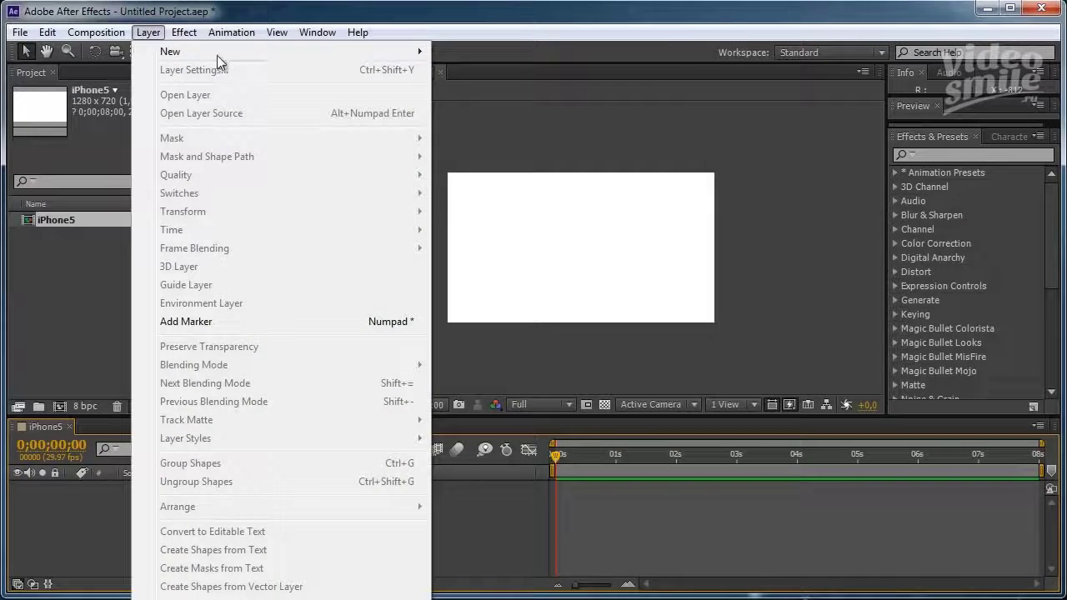
pyautogui.moveTo(432, 53)
pyautogui.click(468, 70)
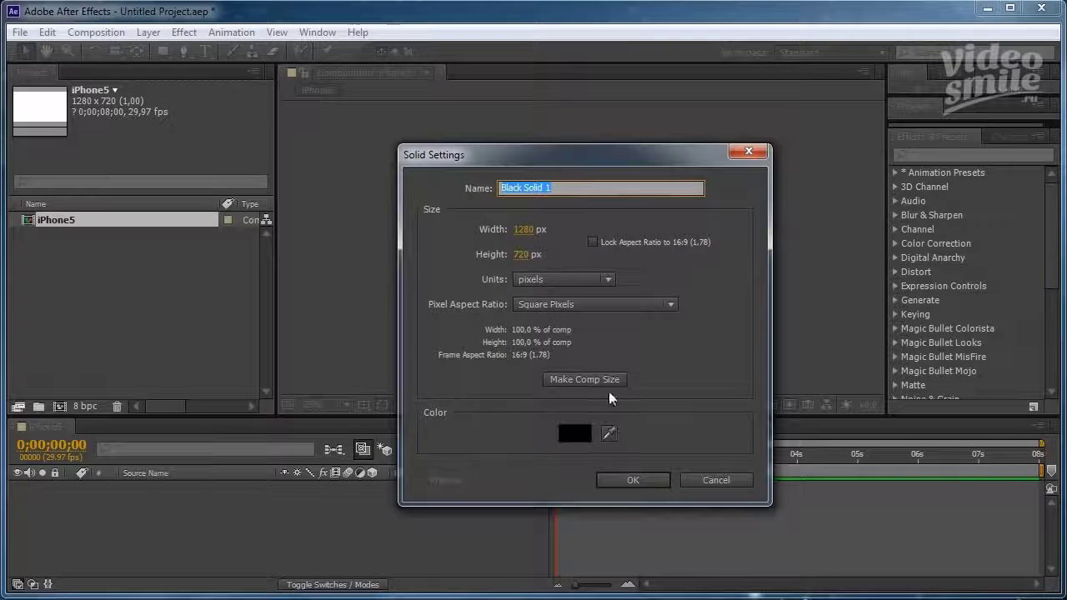
pyautogui.click(560, 376)
pyautogui.write('Element')
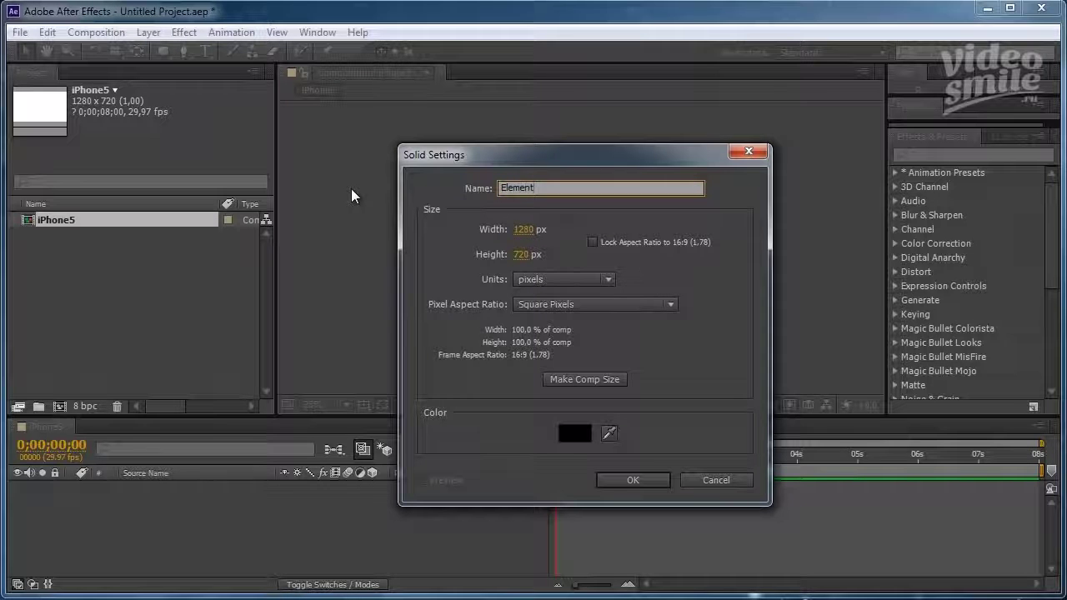
pyautogui.click(620, 480)
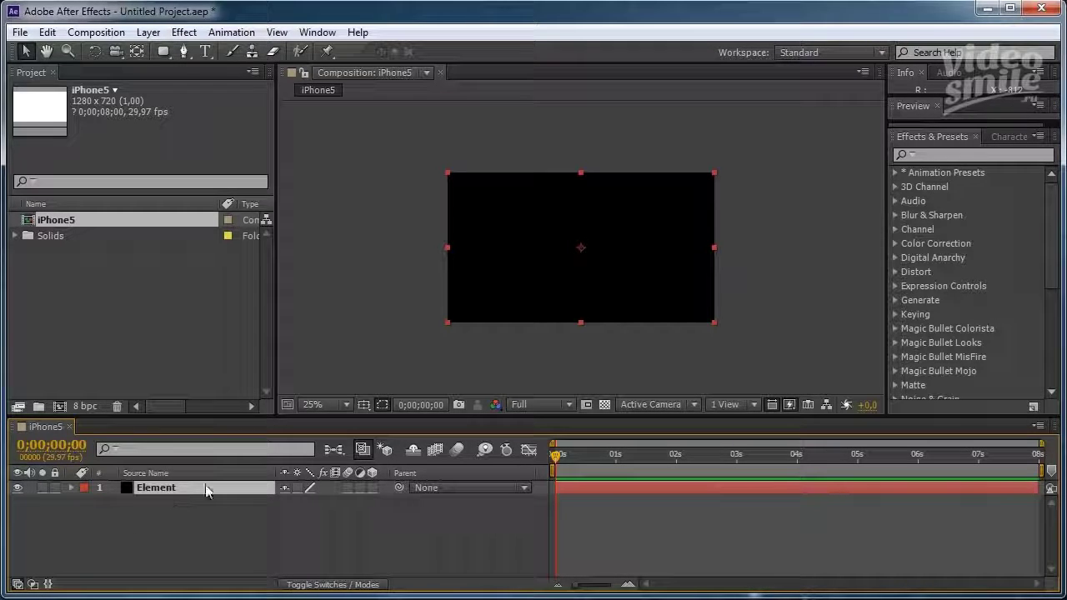
# Search Effects & Presets for 'element' and drag Video Copilot Element onto the Element solid
pyautogui.click(907, 155)
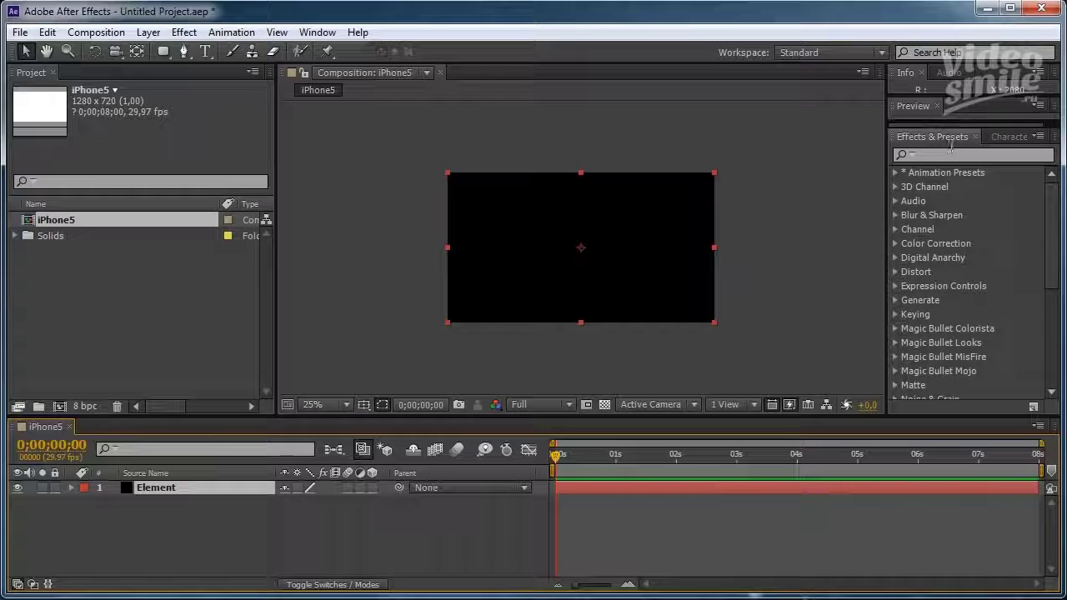
pyautogui.write('el')
pyautogui.click(912, 155)
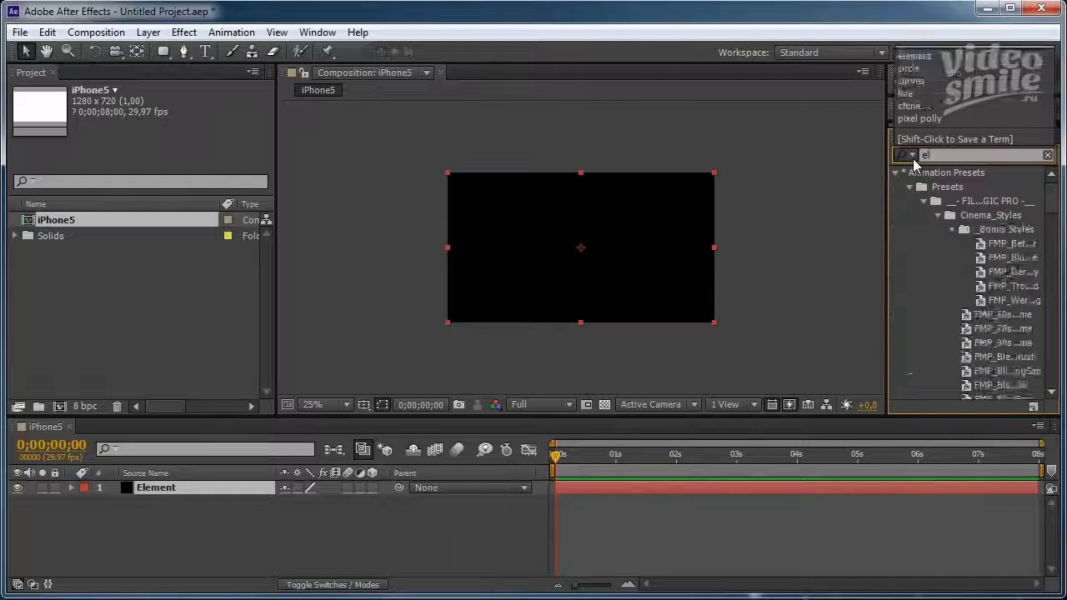
pyautogui.write('emnt')
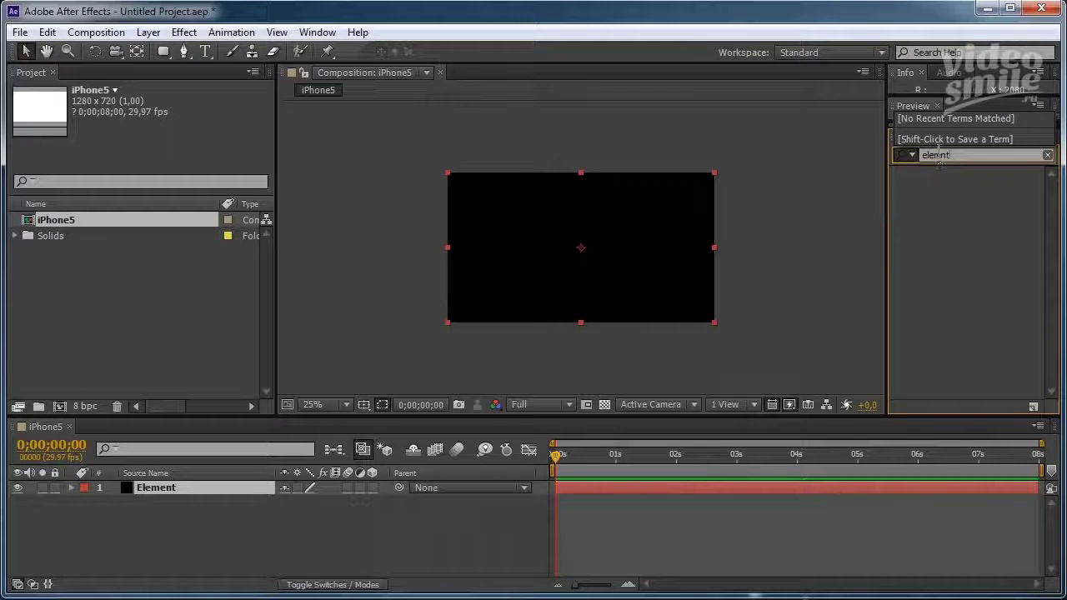
pyautogui.click(937, 155)
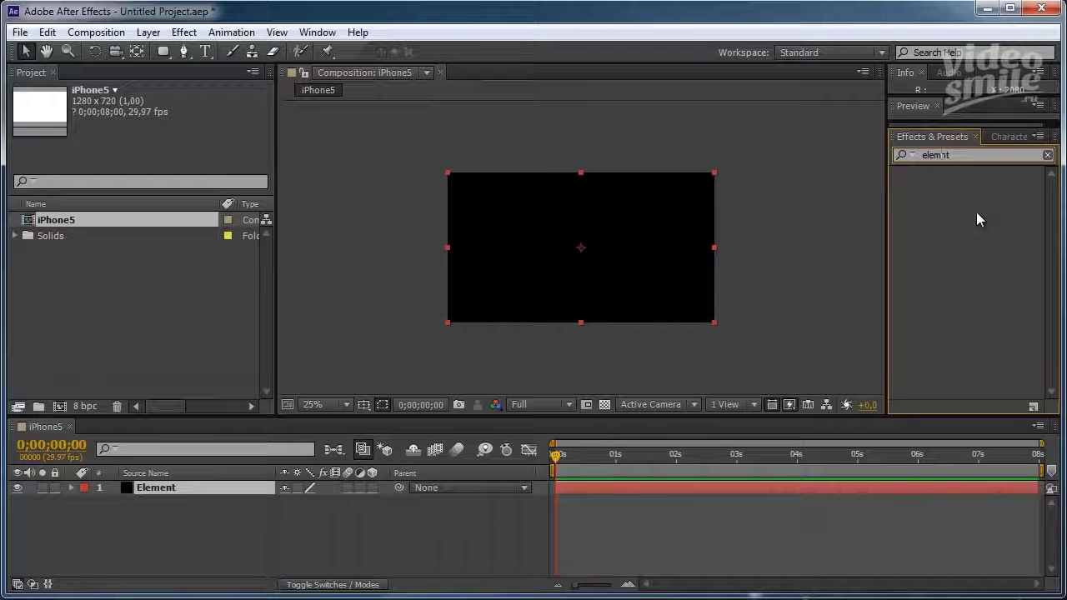
pyautogui.write('e')
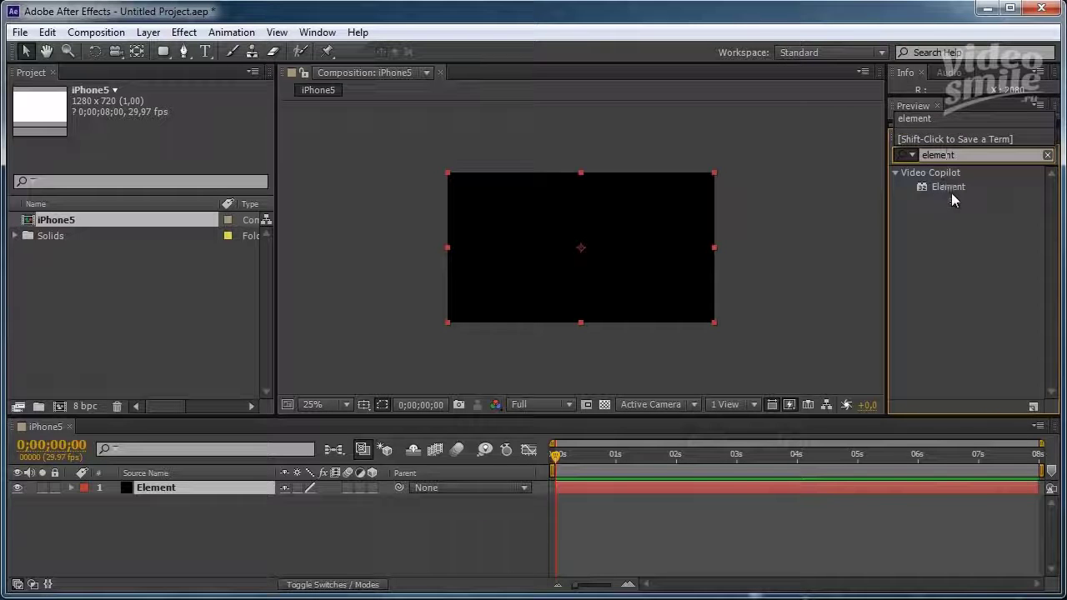
pyautogui.click(945, 188)
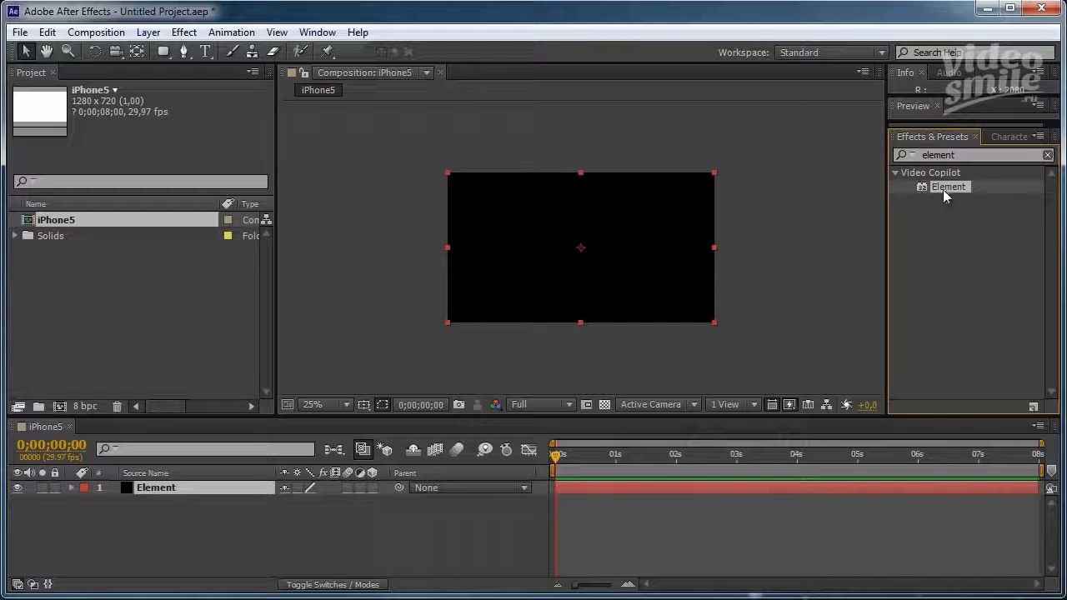
pyautogui.moveTo(947, 185); pyautogui.dragTo(532, 256)
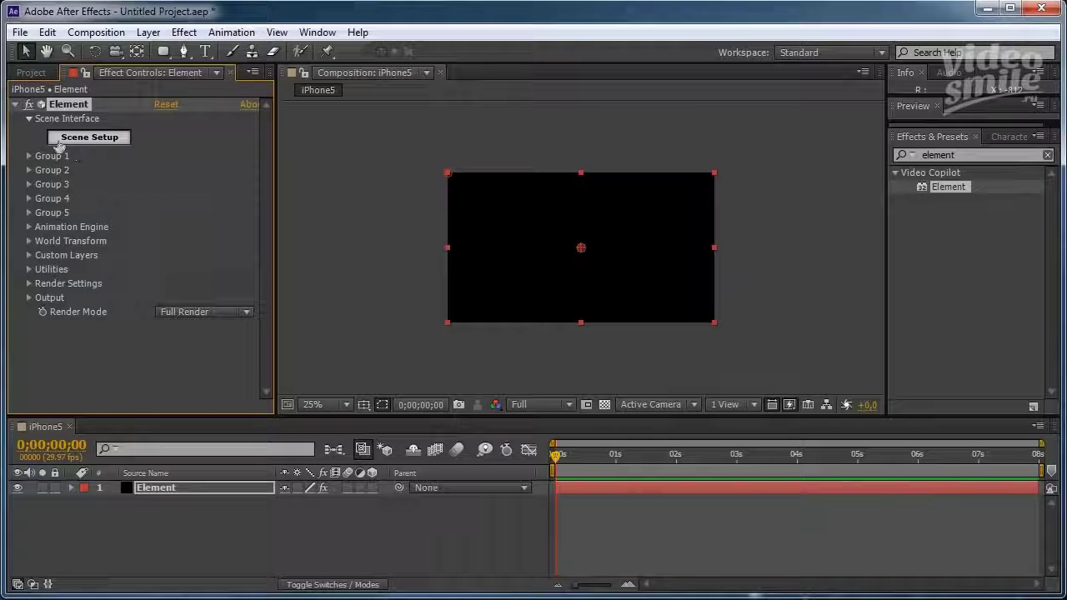
# Open Element's Scene Setup, enlarge the window, and browse to the iPhone5 folder under My_Models
pyautogui.click(89, 137)
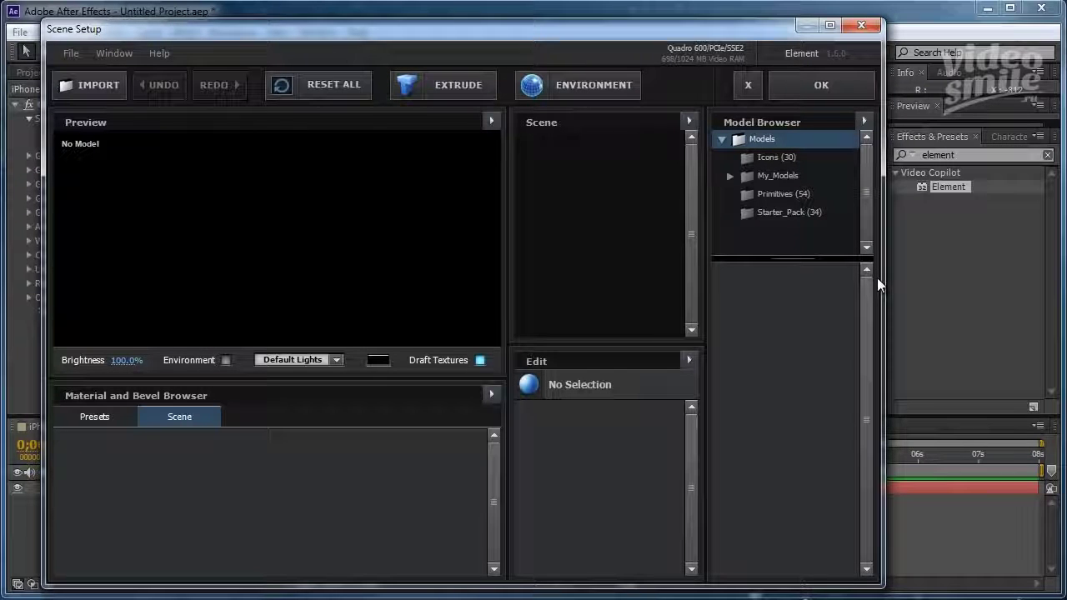
pyautogui.moveTo(881, 277); pyautogui.dragTo(993, 277)
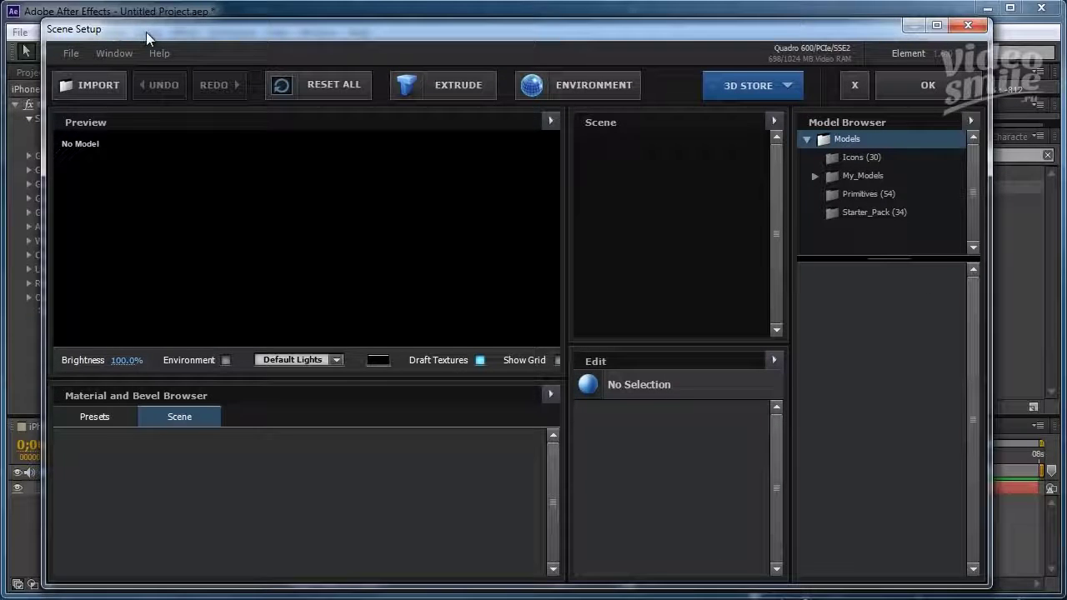
pyautogui.moveTo(95, 33); pyautogui.dragTo(59, 21)
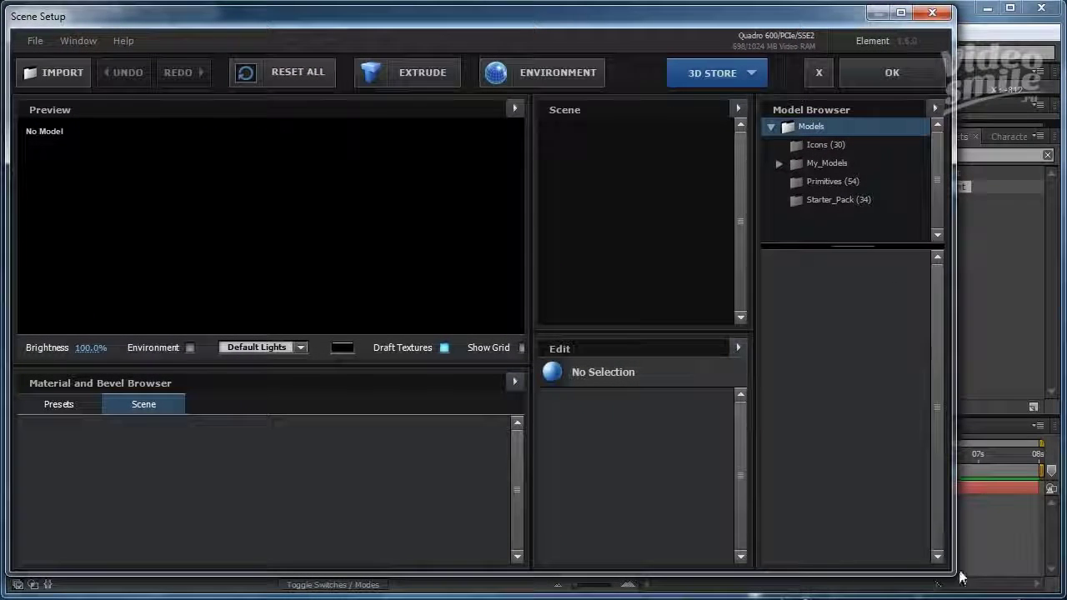
pyautogui.moveTo(955, 573); pyautogui.dragTo(1048, 587)
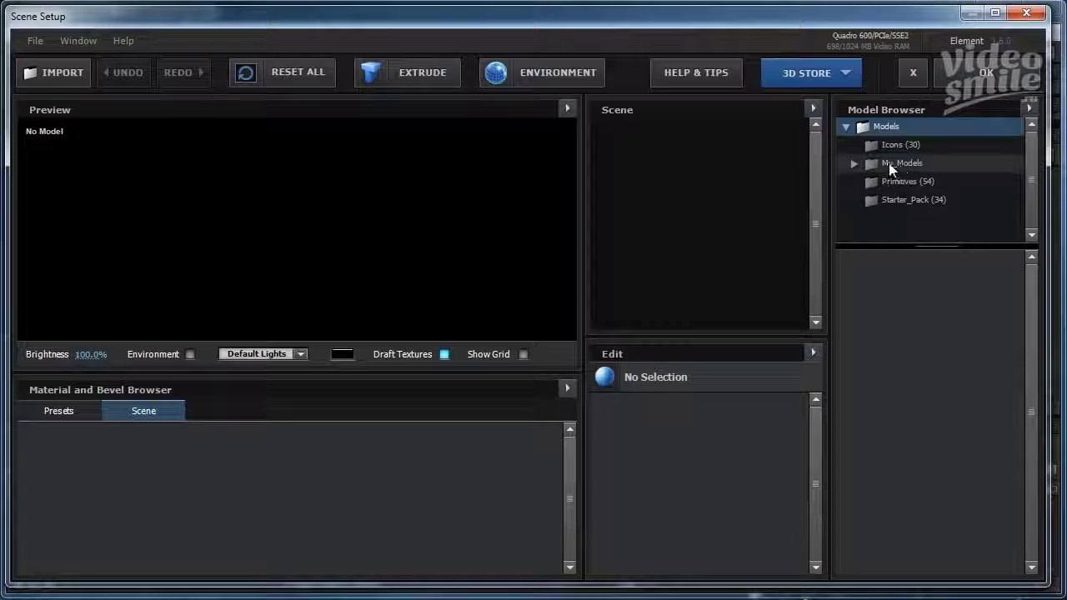
pyautogui.doubleClick(900, 162)
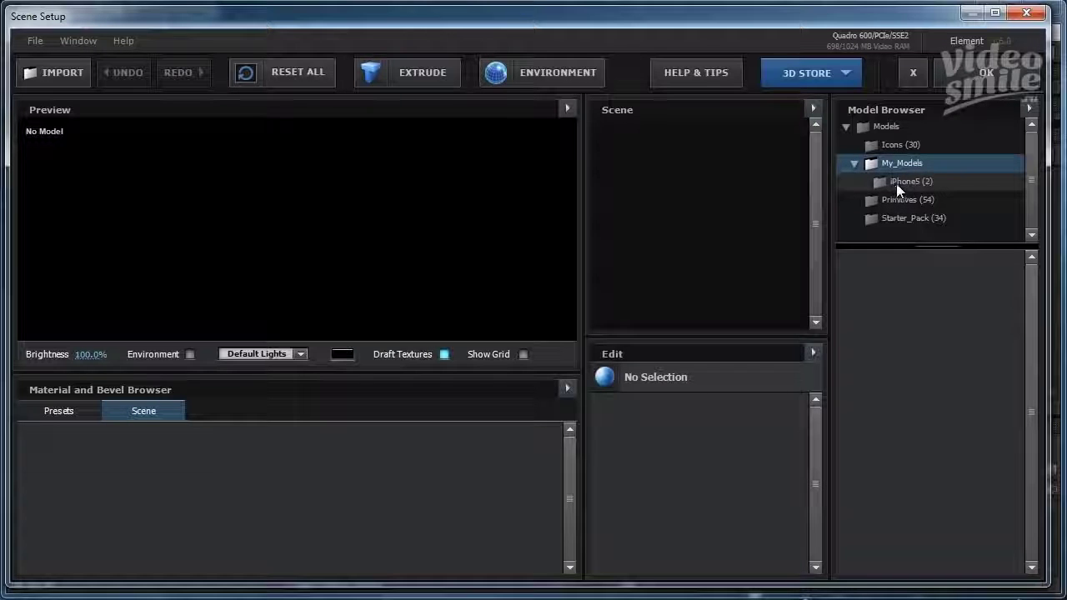
pyautogui.click(904, 178)
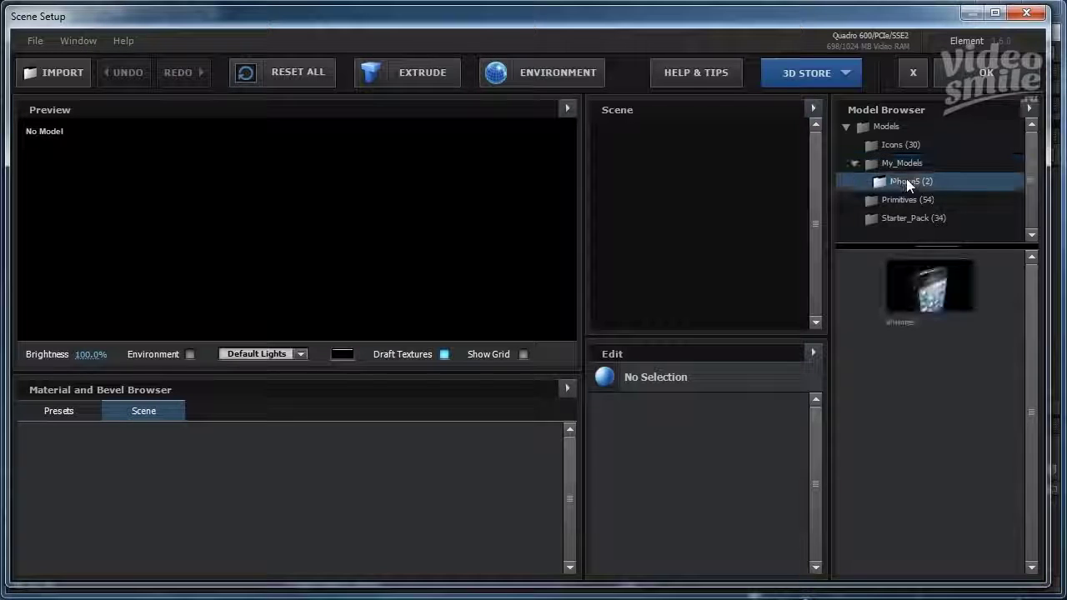
# Load the iPhone5 model, orbit and zoom to inspect it, then return to an upright front view
pyautogui.doubleClick(921, 285)
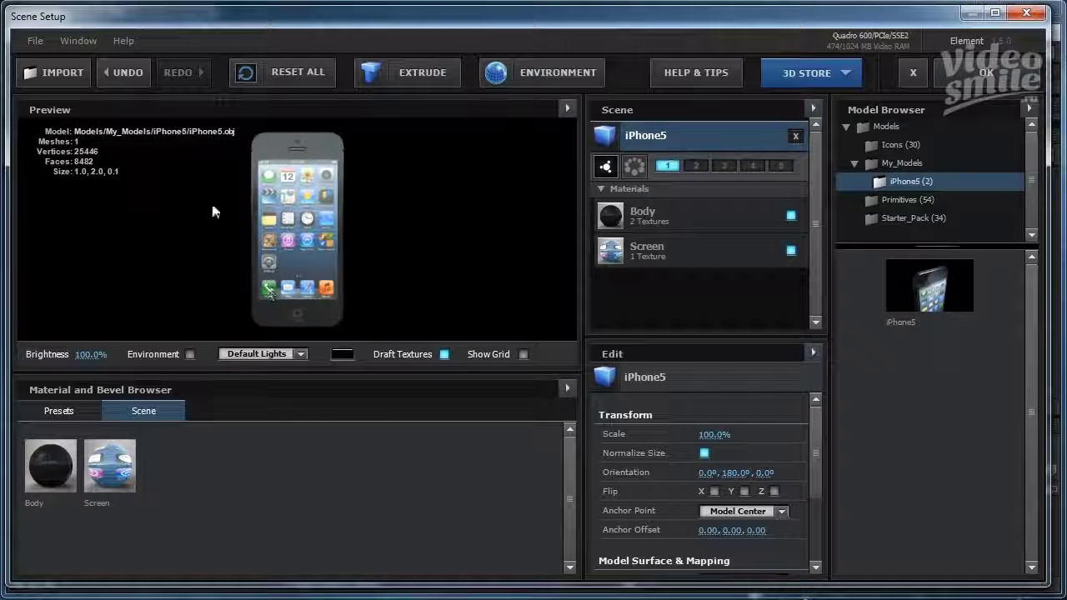
pyautogui.moveTo(352, 238)
pyautogui.mouseDown()
pyautogui.moveTo(282, 143)
pyautogui.moveTo(167, 138)
pyautogui.moveTo(324, 208)
pyautogui.moveTo(386, 222)
pyautogui.moveTo(459, 148)
pyautogui.moveTo(312, 161)
pyautogui.moveTo(211, 142)
pyautogui.moveTo(153, 220)
pyautogui.moveTo(241, 344)
pyautogui.moveTo(392, 265)
pyautogui.moveTo(390, 170)
pyautogui.mouseUp()
pyautogui.scroll(2, 281, 272)
pyautogui.scroll(3, 277, 271)
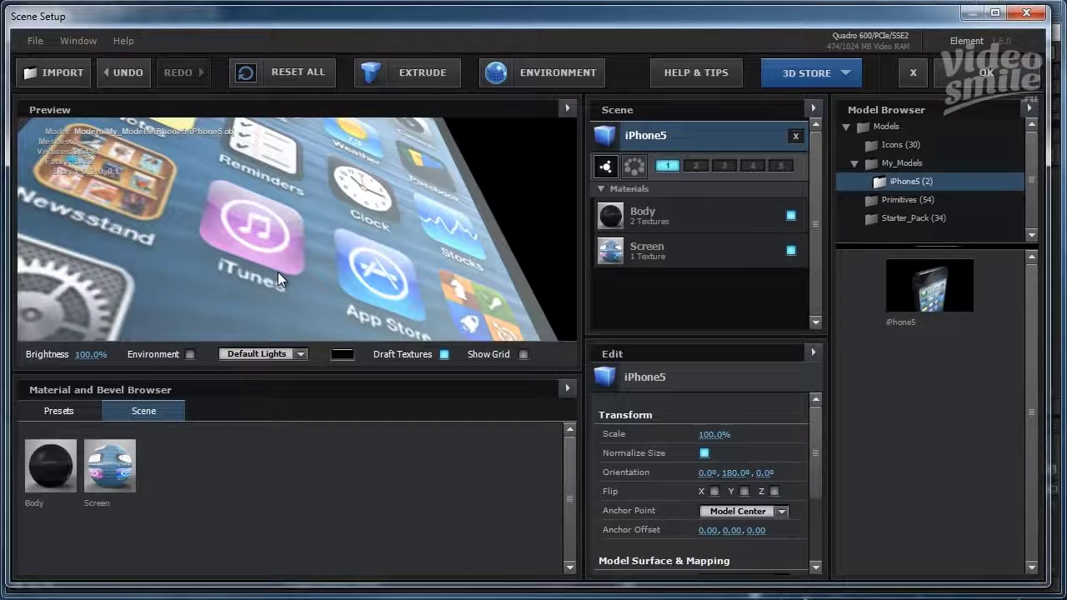
pyautogui.scroll(-2, 277, 271)
pyautogui.moveTo(277, 271)
pyautogui.mouseDown()
pyautogui.moveTo(243, 290)
pyautogui.moveTo(136, 231)
pyautogui.moveTo(94, 142)
pyautogui.moveTo(34, 315)
pyautogui.moveTo(345, 284)
pyautogui.moveTo(263, 202)
pyautogui.moveTo(250, 198)
pyautogui.moveTo(243, 216)
pyautogui.moveTo(272, 253)
pyautogui.moveTo(327, 255)
pyautogui.moveTo(354, 245)
pyautogui.moveTo(380, 184)
pyautogui.moveTo(280, 204)
pyautogui.moveTo(334, 268)
pyautogui.mouseUp()
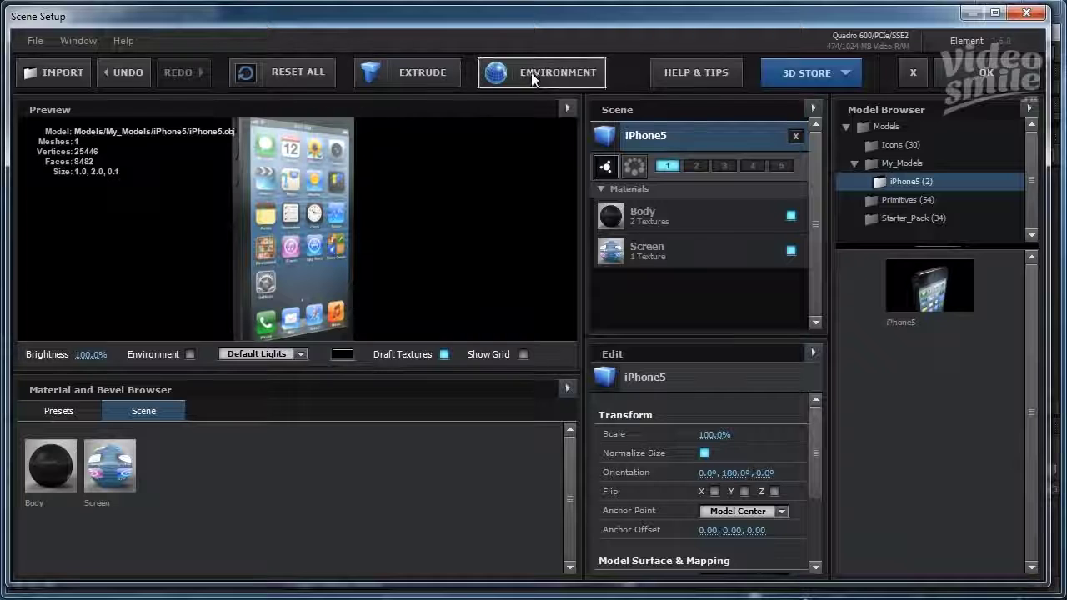
# Keep the Studio environment map, close the Texture Channel dialog, and rotate the iPhone5 preview
pyautogui.click(565, 78)
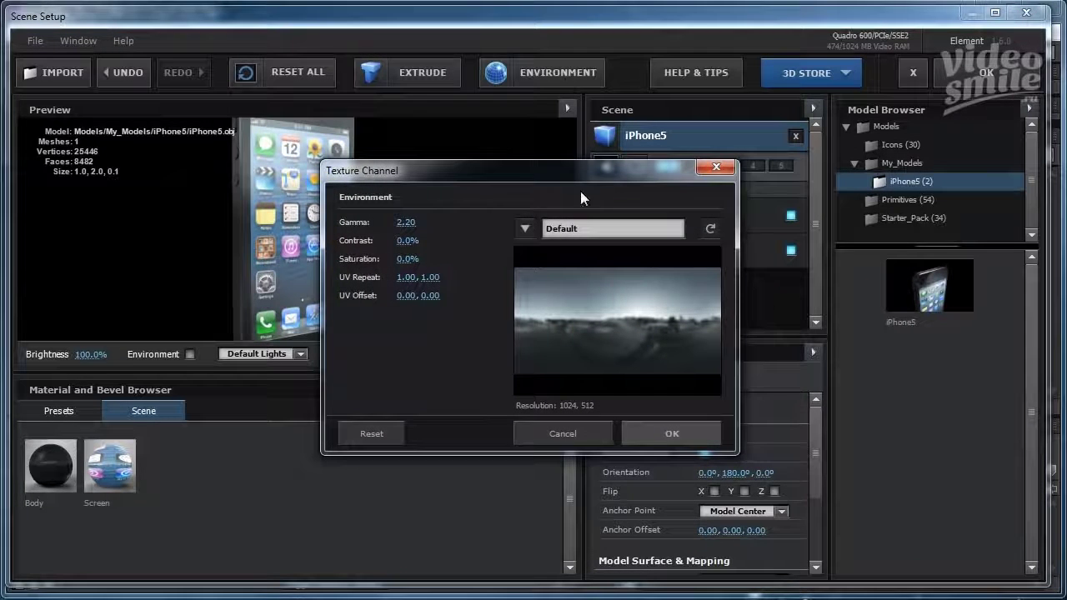
pyautogui.click(525, 229)
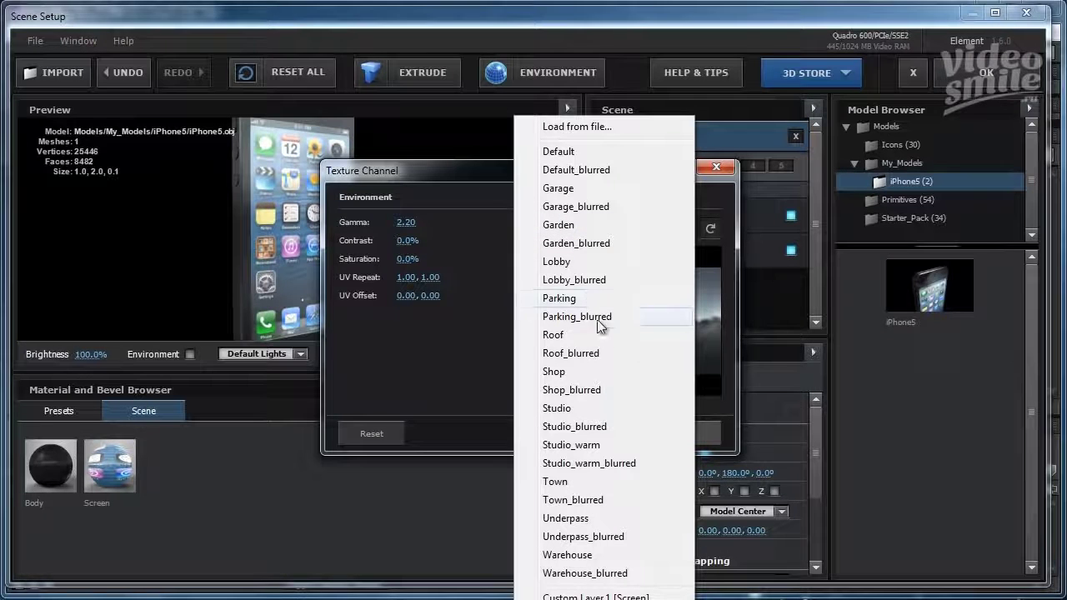
pyautogui.click(560, 409)
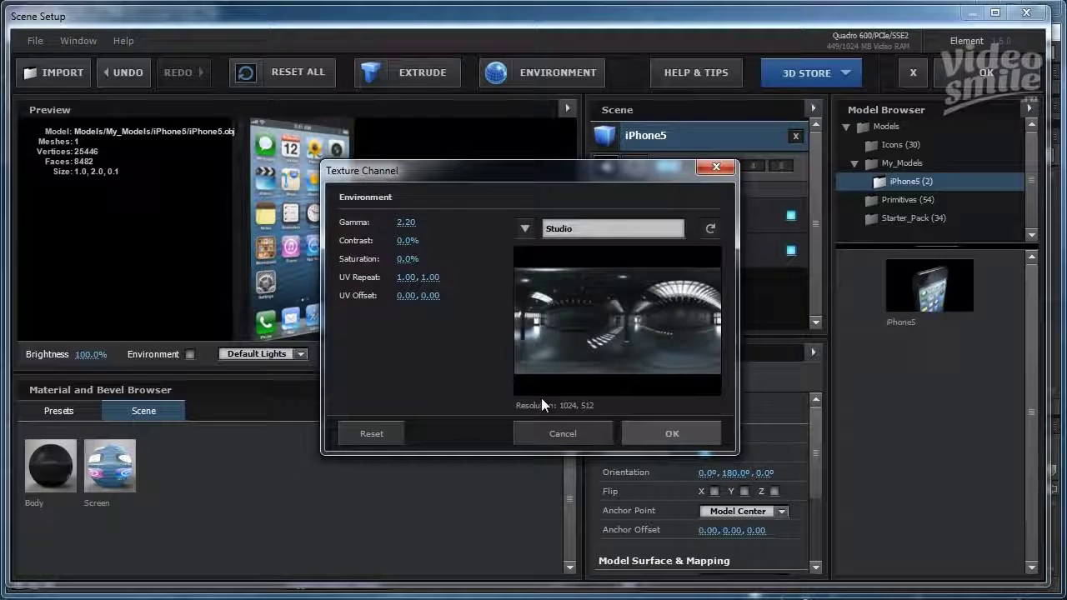
pyautogui.click(525, 229)
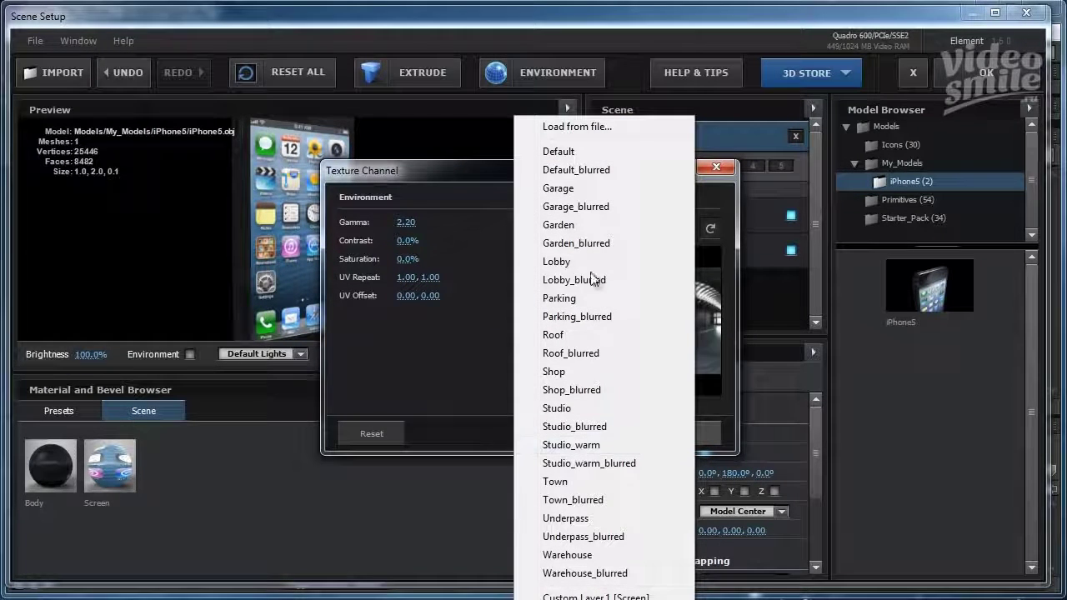
pyautogui.click(479, 356)
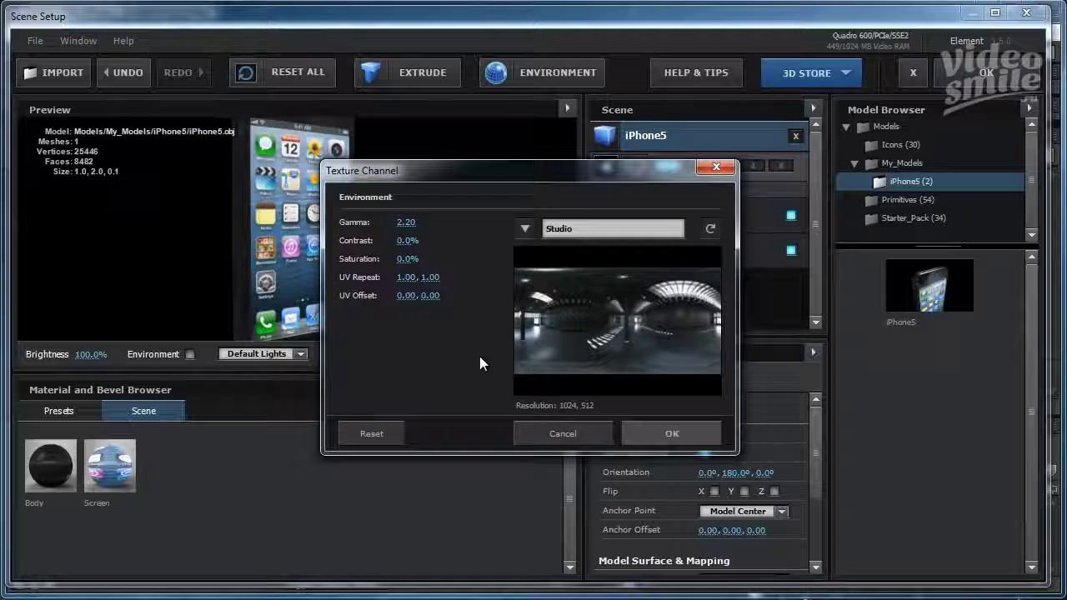
pyautogui.click(672, 432)
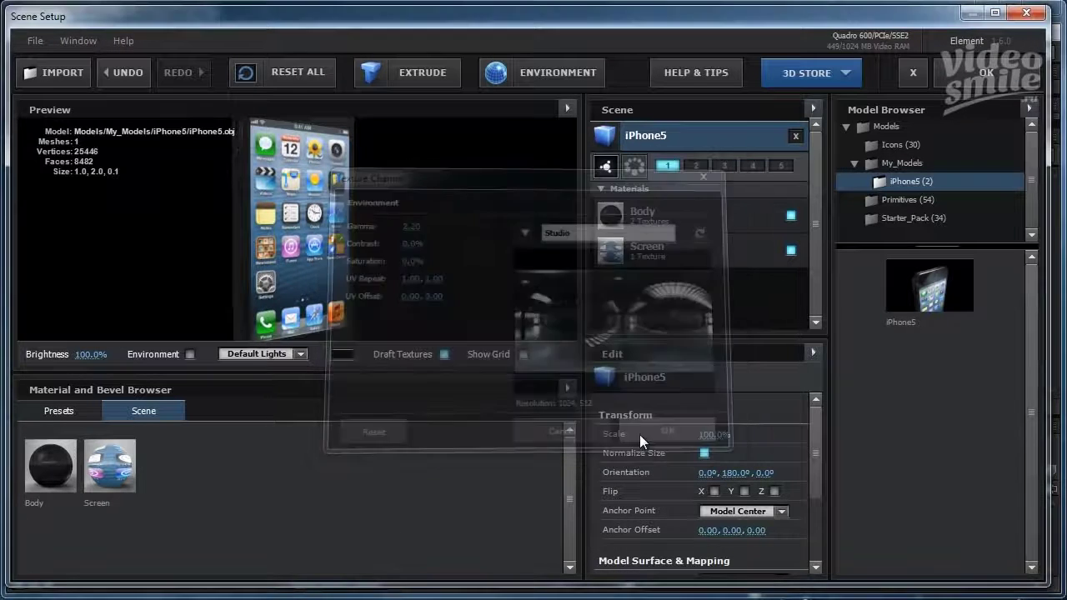
pyautogui.moveTo(361, 233); pyautogui.dragTo(338, 280)
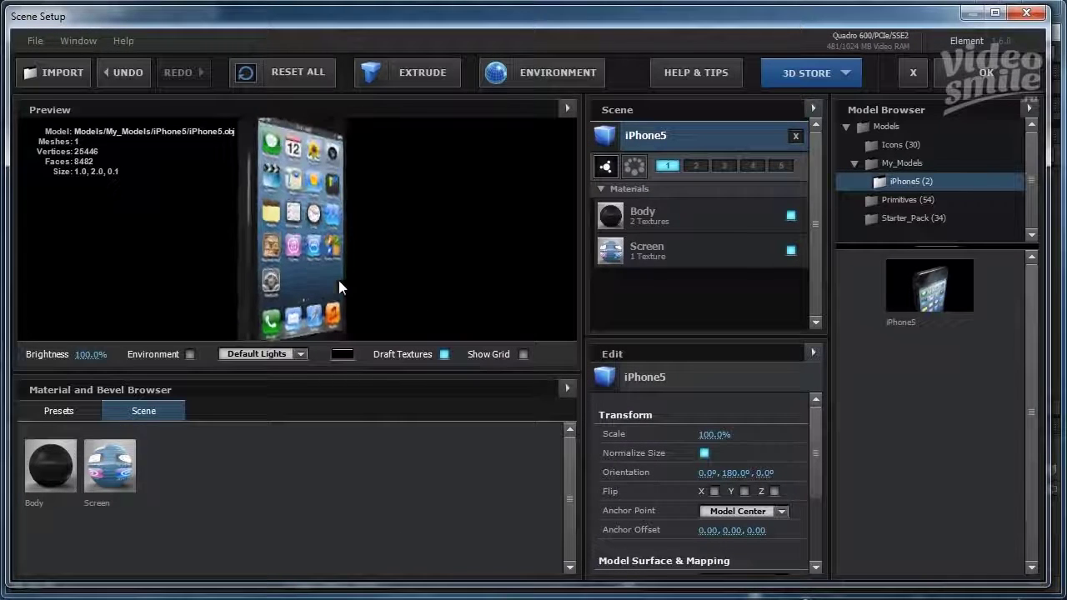
# Apply the Element scene and zoom the Composition viewer to 25%, then back to 50%
pyautogui.click(980, 78)
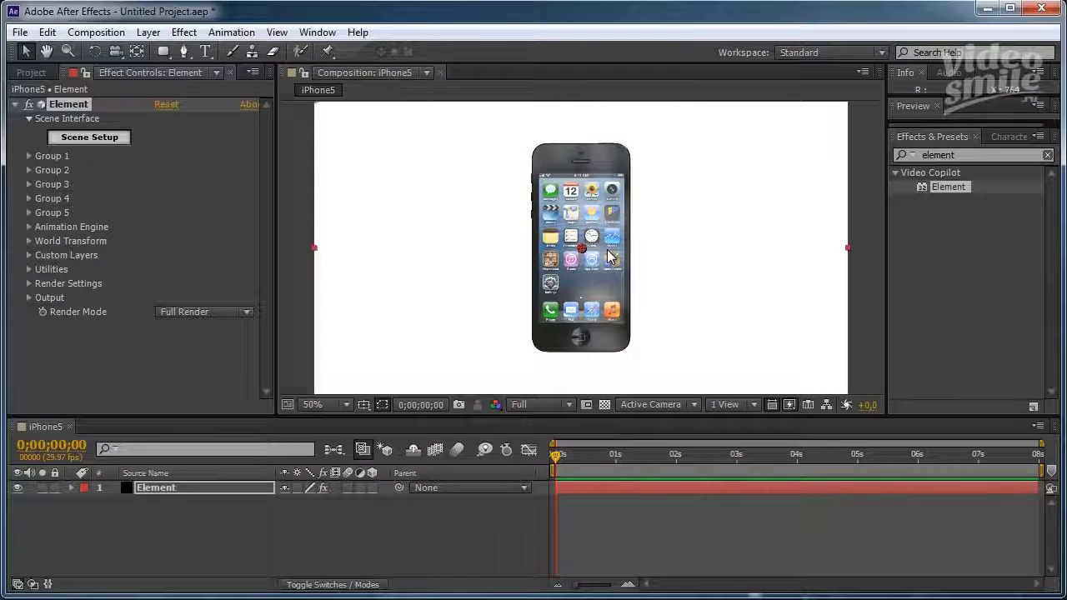
pyautogui.press(',')
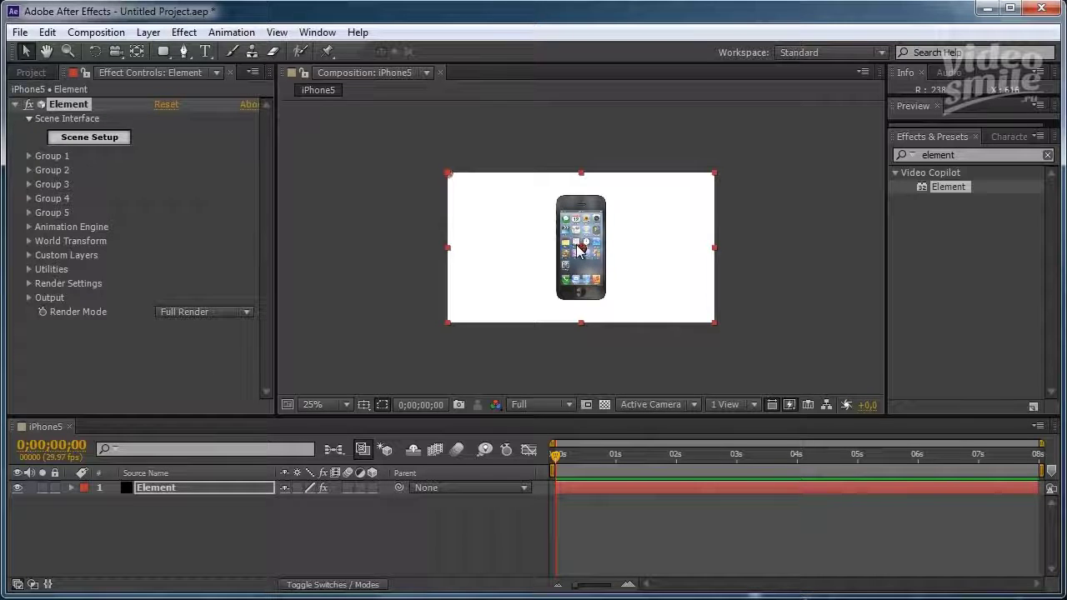
pyautogui.press('.')
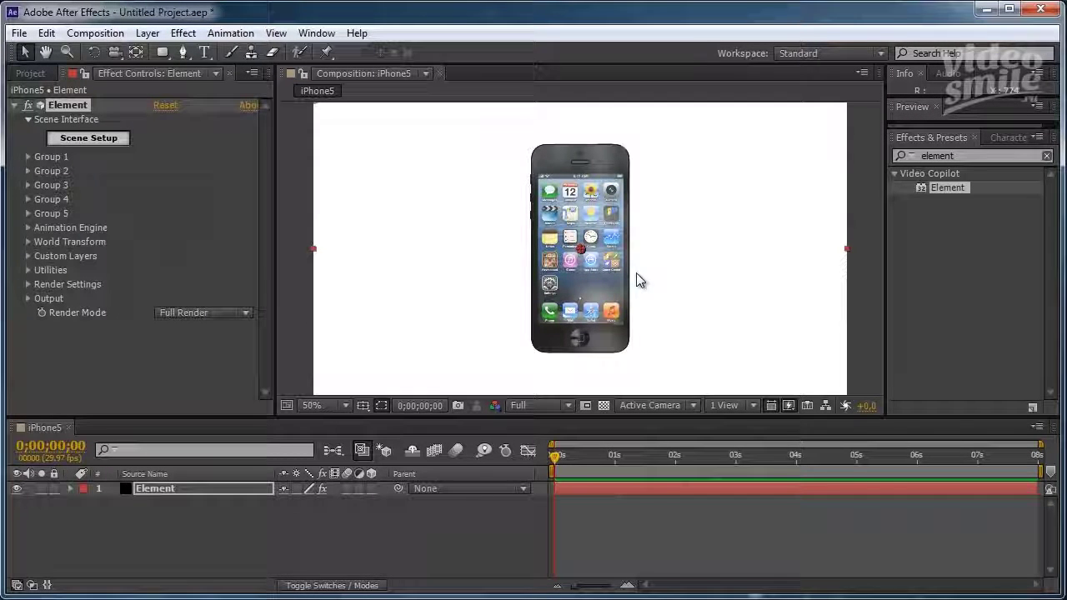
# Arrange iOS7_1.jpg and iOS7_2.jpg side by side on the desktop, visible beside After Effects
pyautogui.moveTo(642, 15); pyautogui.dragTo(646, 310)
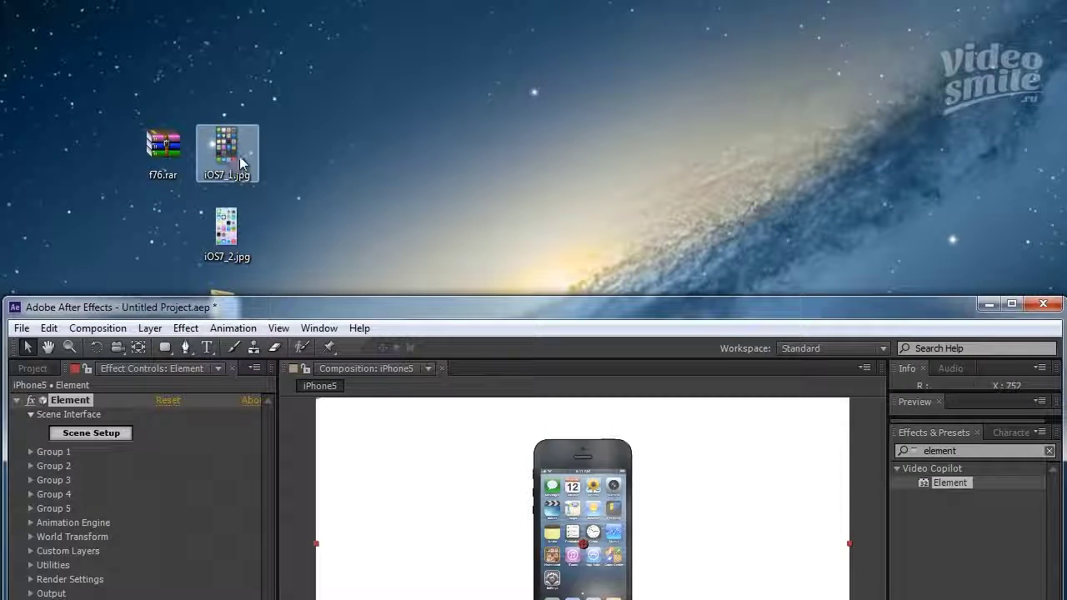
pyautogui.moveTo(226, 148); pyautogui.dragTo(246, 80)
pyautogui.moveTo(227, 232); pyautogui.dragTo(296, 116)
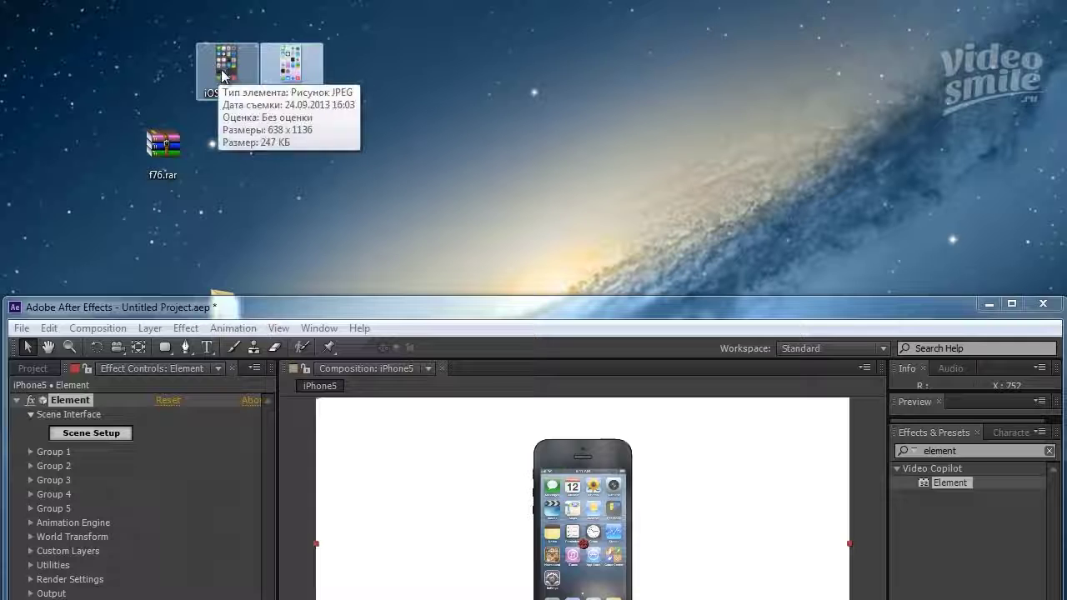
pyautogui.moveTo(221, 96)
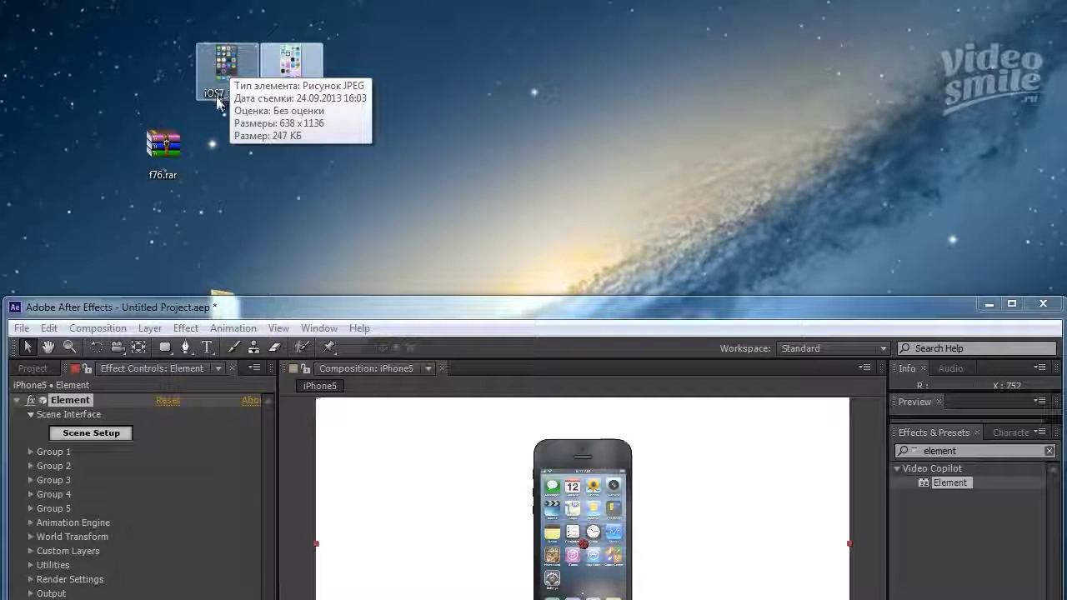
pyautogui.click(294, 72)
pyautogui.click(225, 71)
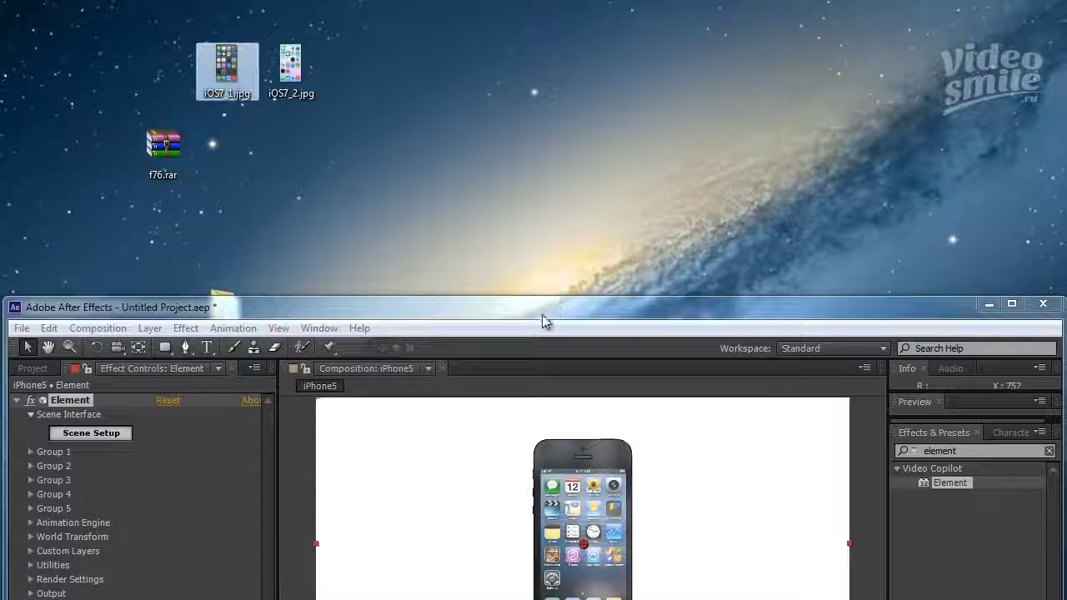
pyautogui.moveTo(542, 320); pyautogui.dragTo(586, 184)
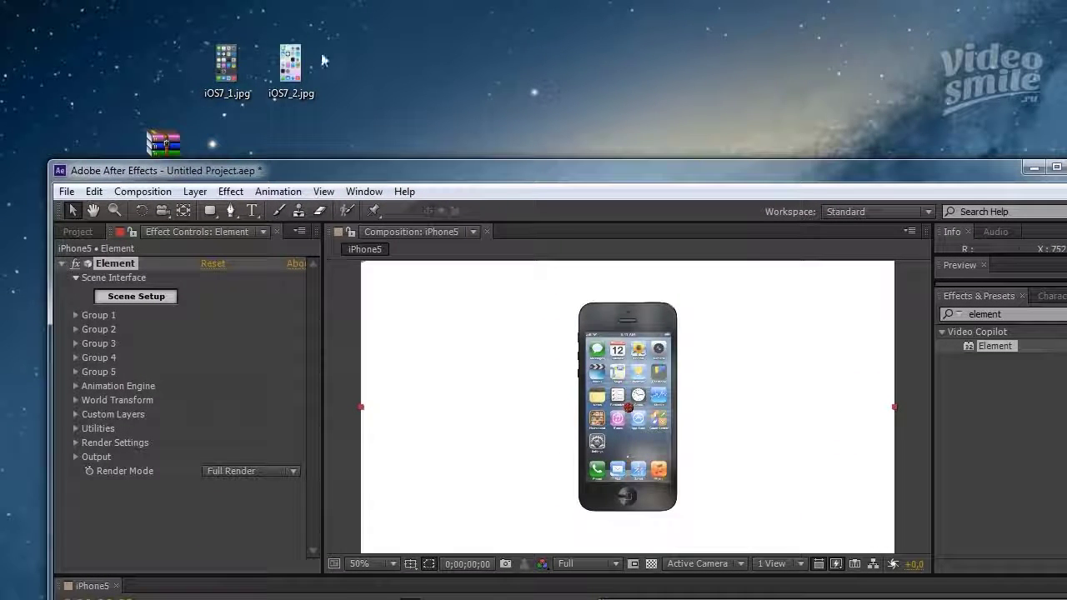
# Drag both iOS7 JPGs into the Project panel and maximize After Effects again
pyautogui.click(90, 232)
pyautogui.moveTo(360, 36)
pyautogui.mouseDown()
pyautogui.moveTo(195, 100)
pyautogui.moveTo(135, 452)
pyautogui.mouseUp()
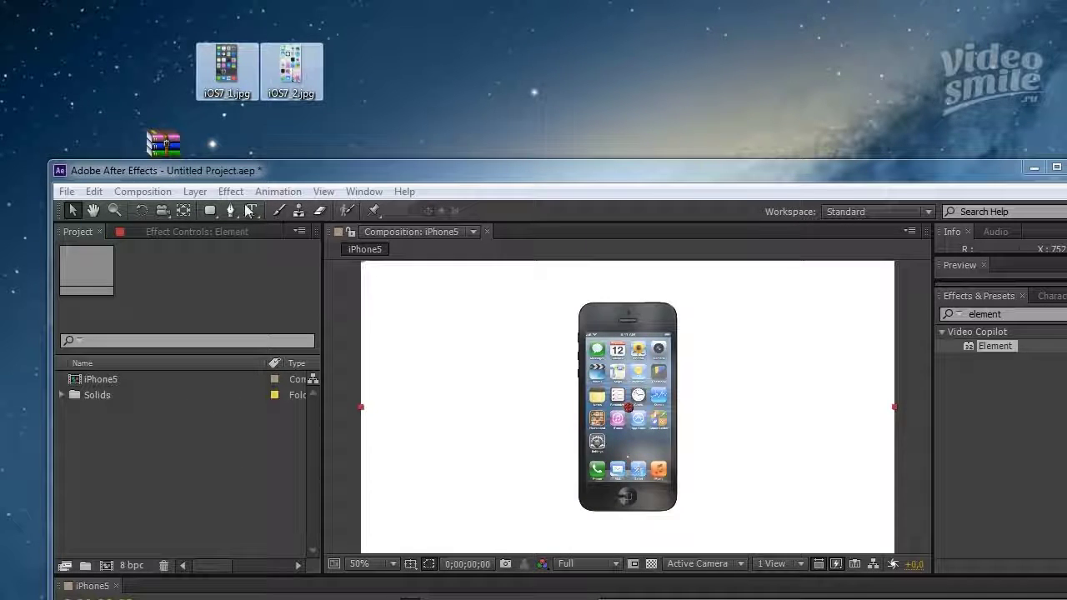
pyautogui.click(166, 454)
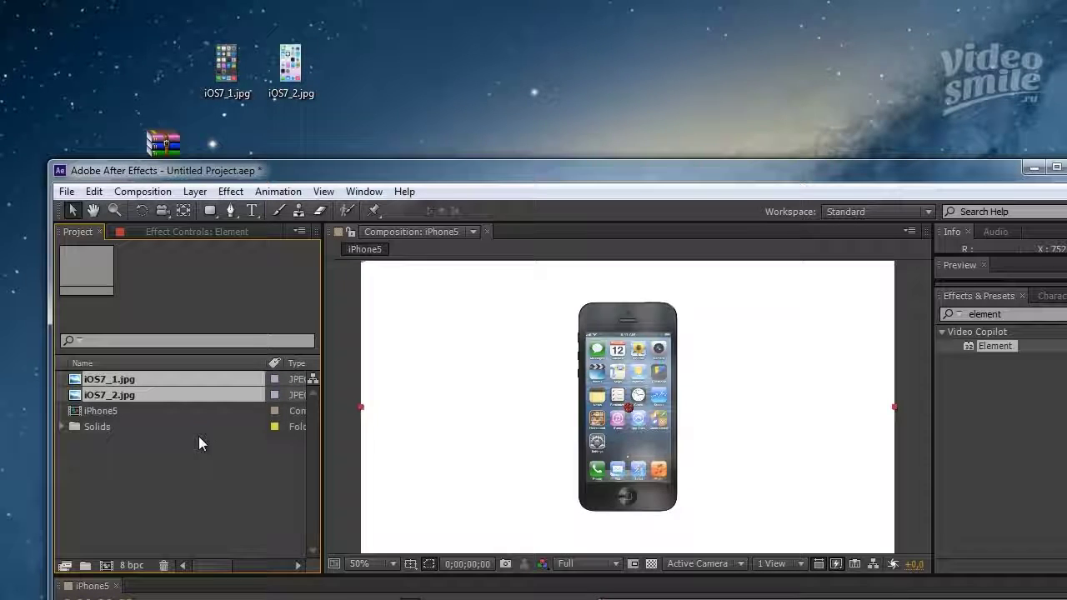
pyautogui.doubleClick(384, 169)
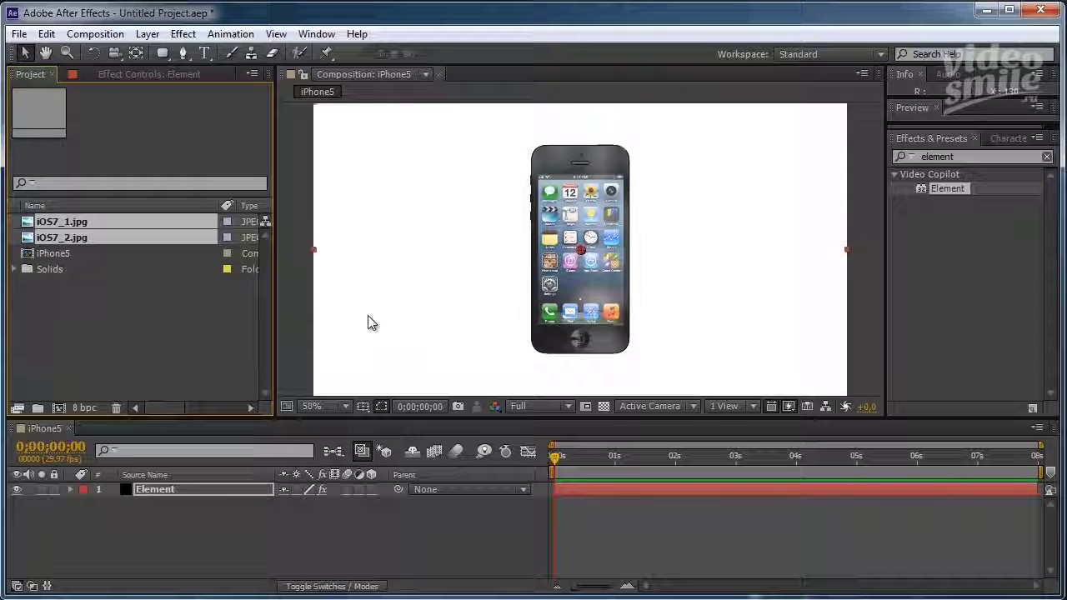
# Drag iOS7_1.jpg from the Project panel into the iPhone5 timeline above the Element layer
pyautogui.click(95, 319)
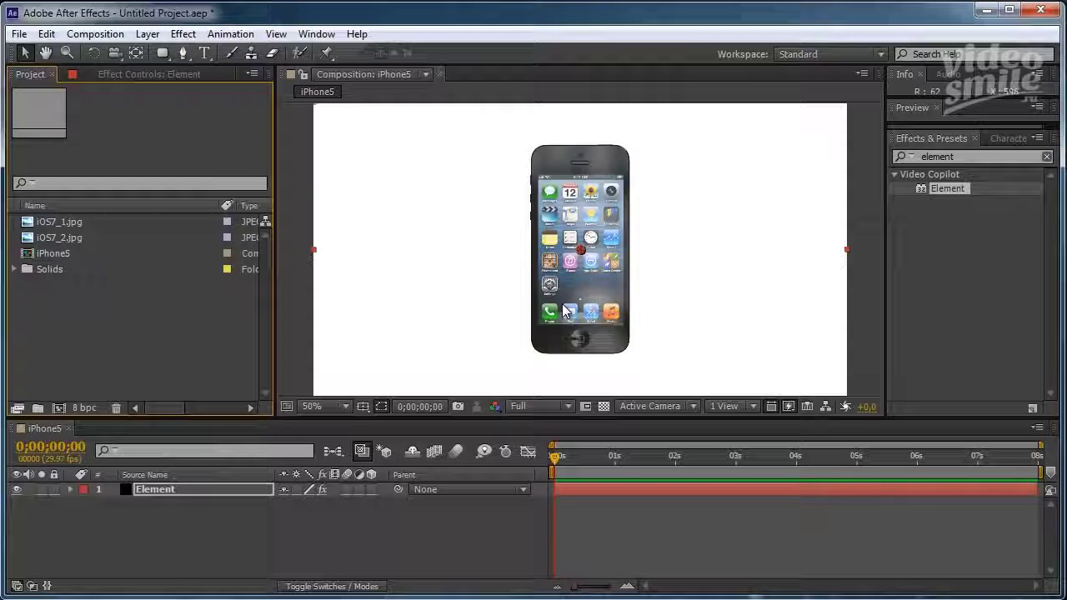
pyautogui.click(70, 221)
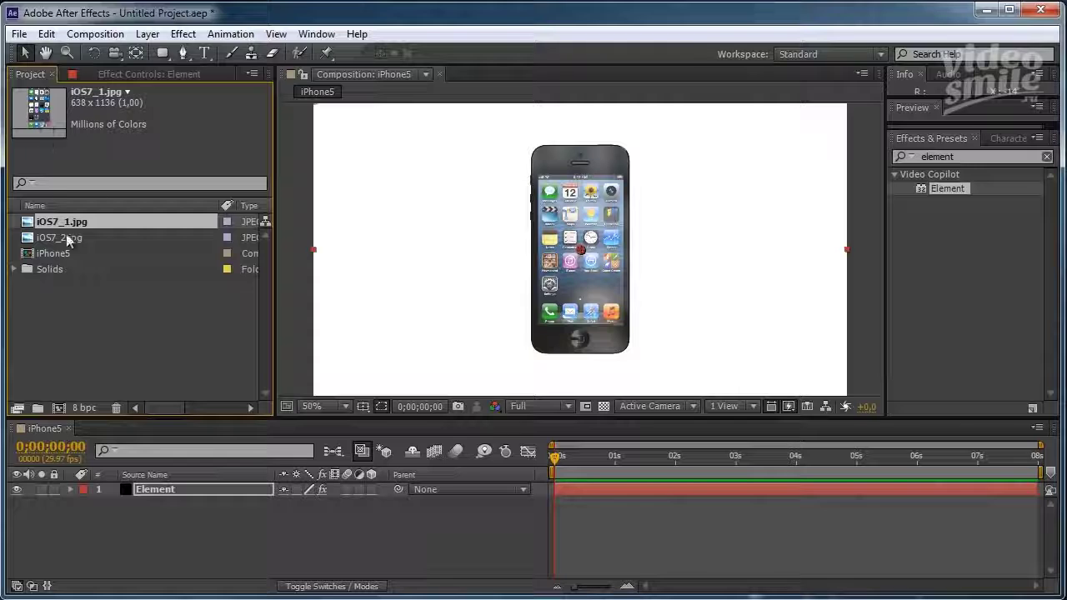
pyautogui.moveTo(57, 219); pyautogui.dragTo(156, 491)
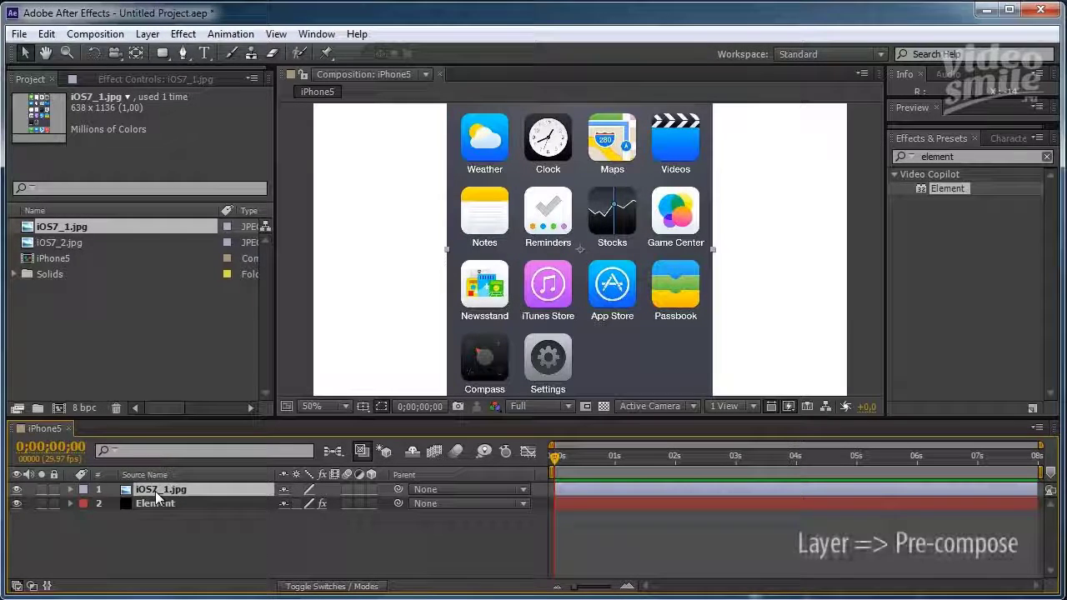
# Pre-compose iOS7_1.jpg into a comp named Screen and turn off the Screen layer's visibility
pyautogui.click(147, 34)
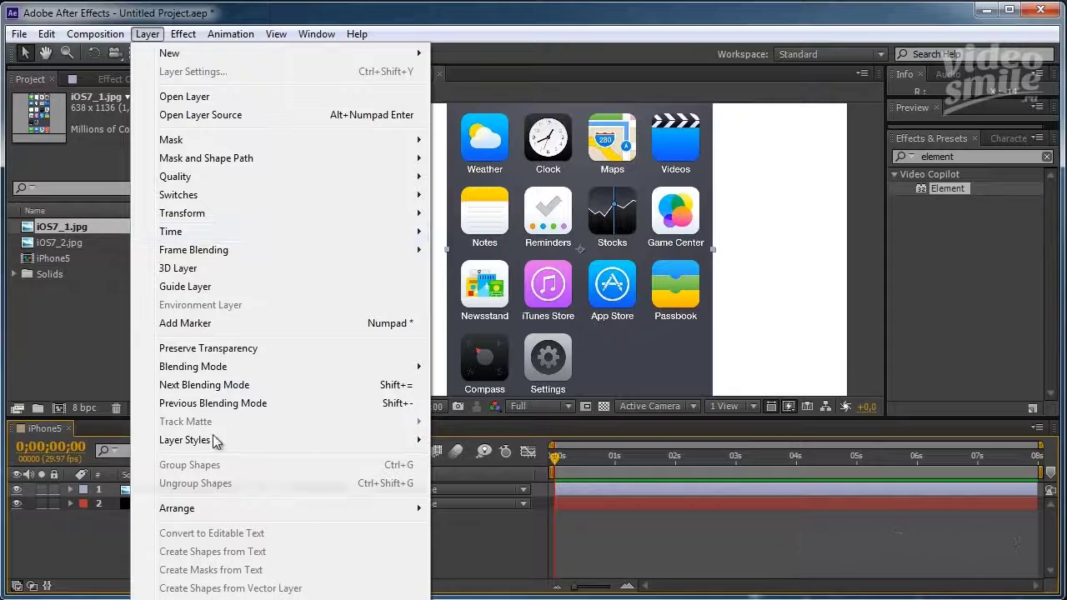
pyautogui.click(226, 513)
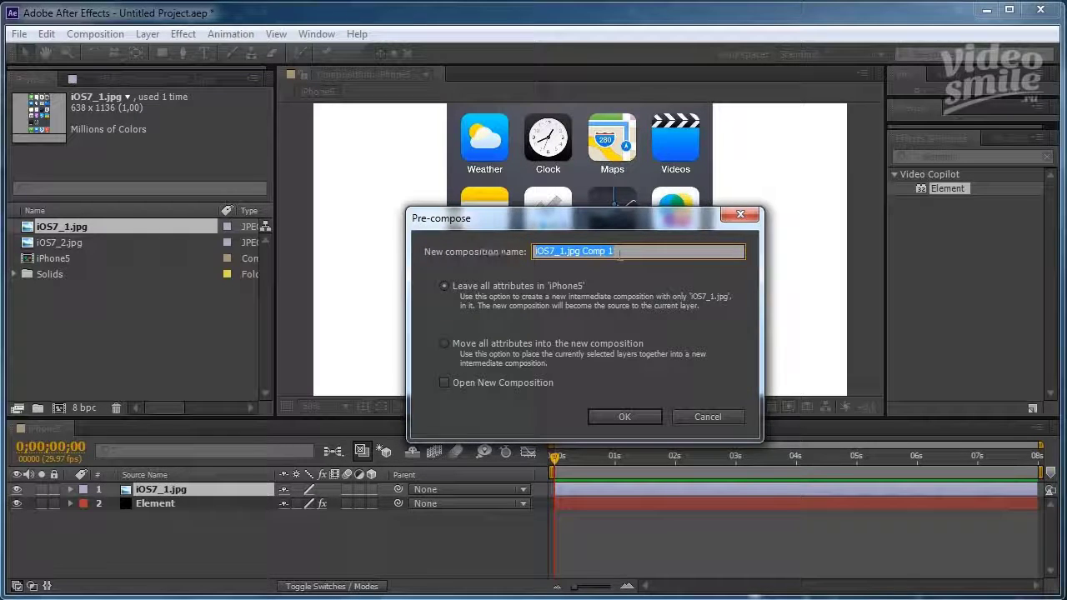
pyautogui.write('Screen')
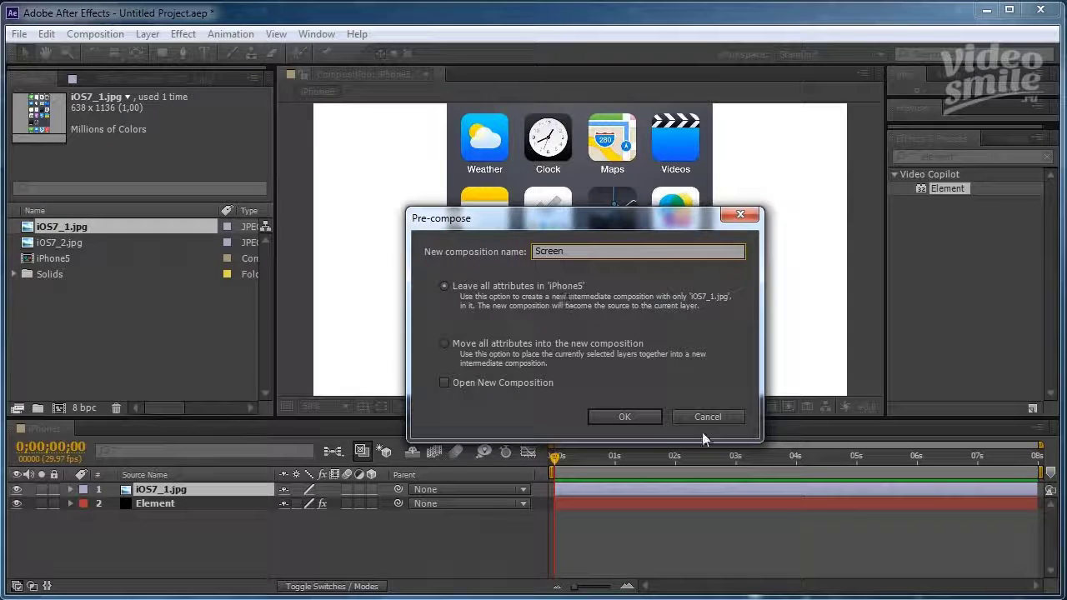
pyautogui.click(633, 414)
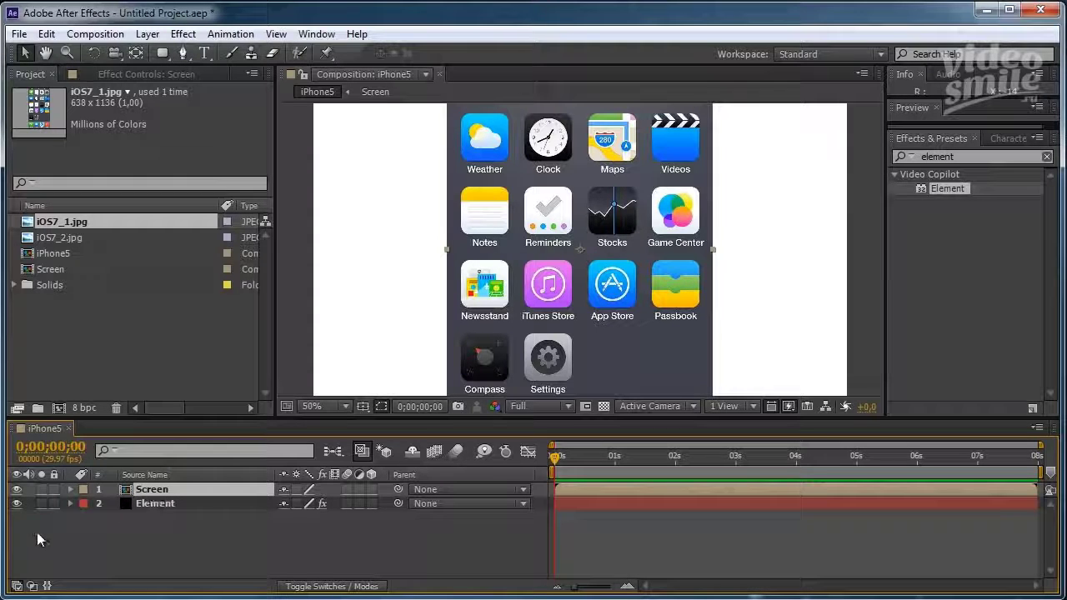
pyautogui.click(16, 489)
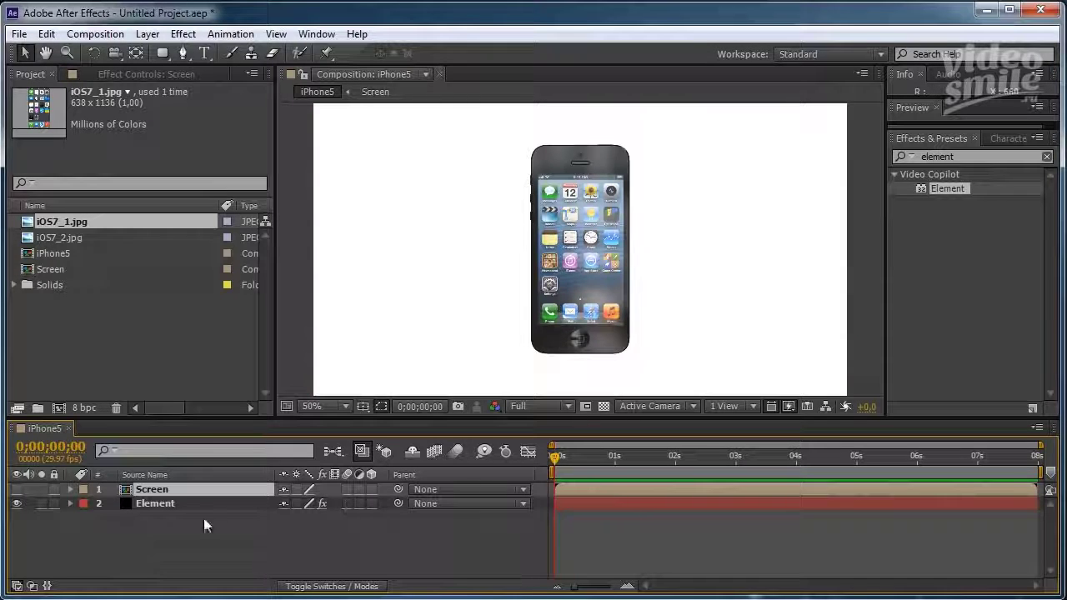
# Set Element's Custom Texture Maps Layer 1 to the Screen comp, then collapse Custom Layers
pyautogui.click(148, 504)
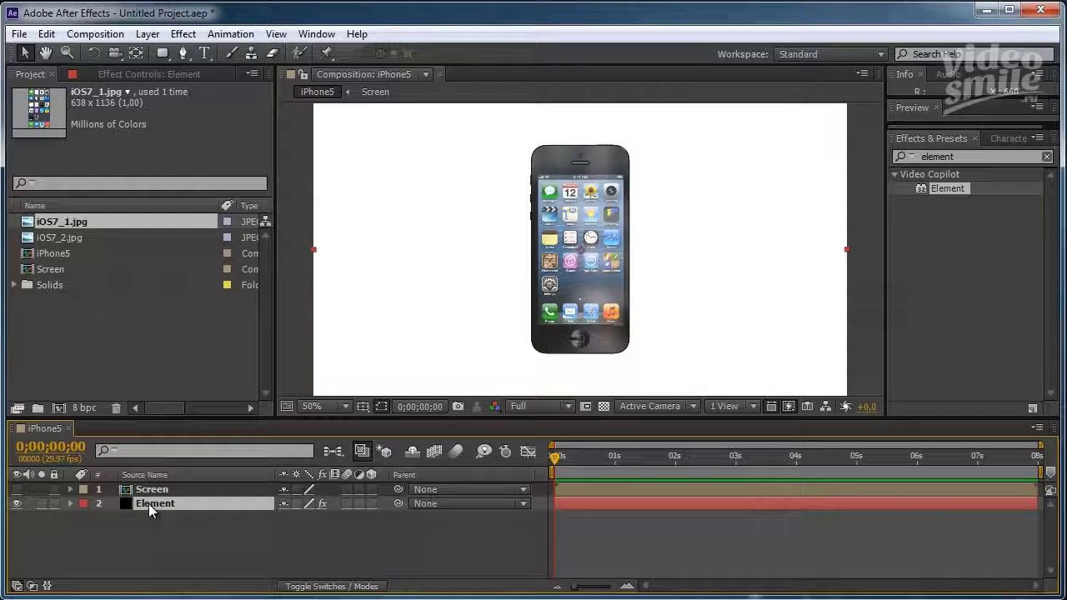
pyautogui.click(131, 71)
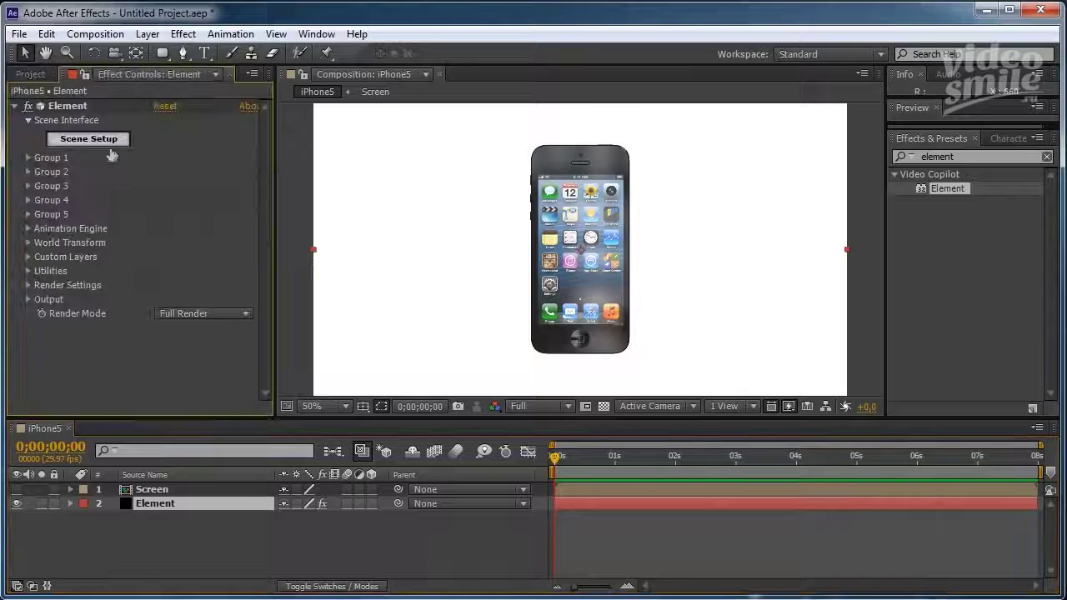
pyautogui.click(66, 107)
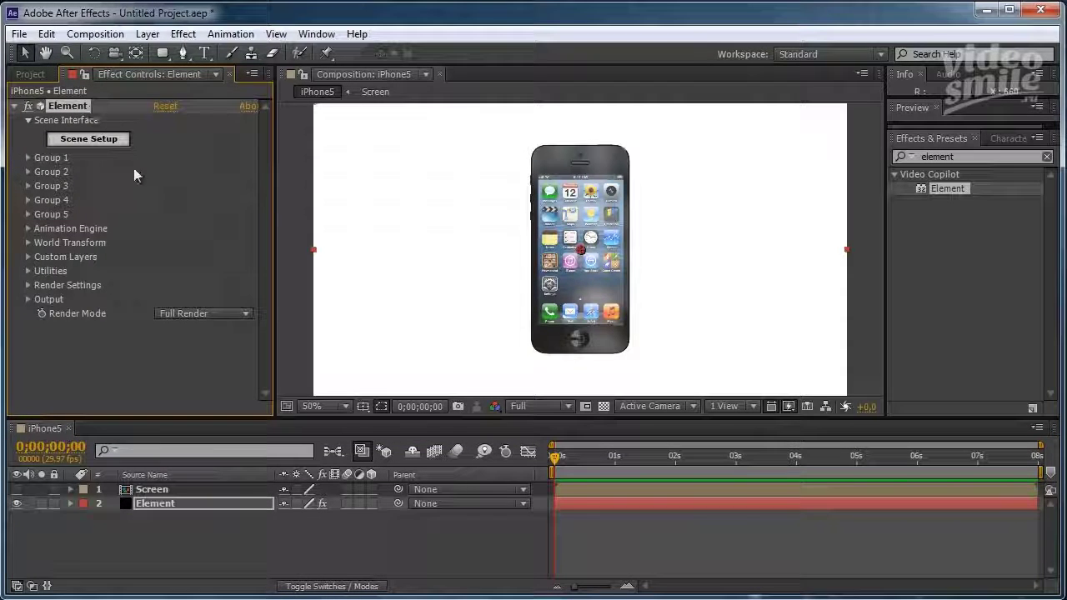
pyautogui.moveTo(81, 268); pyautogui.dragTo(29, 264)
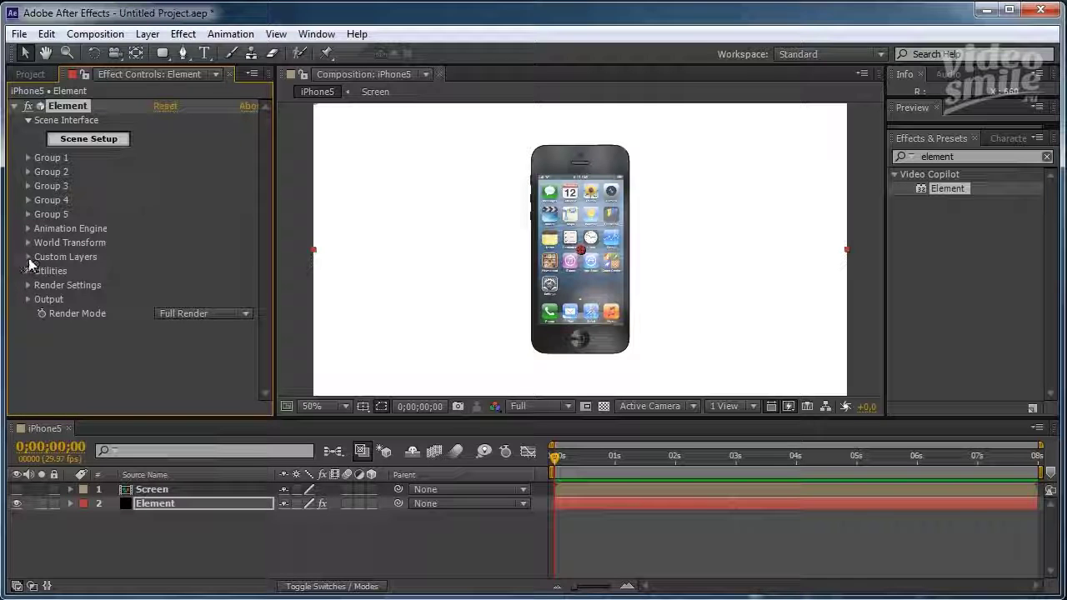
pyautogui.click(28, 257)
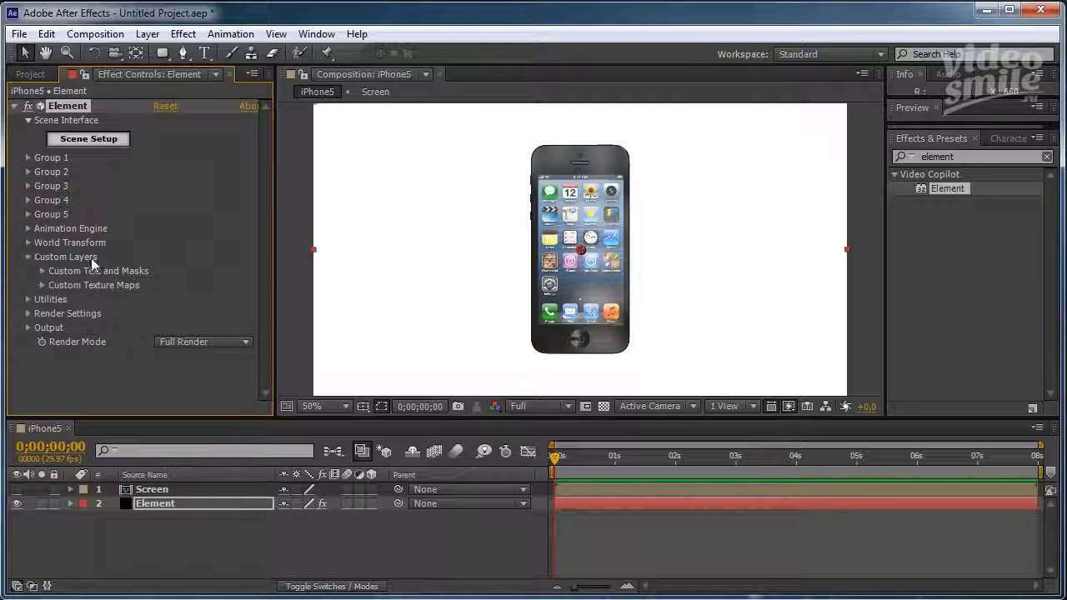
pyautogui.moveTo(57, 298); pyautogui.dragTo(98, 292)
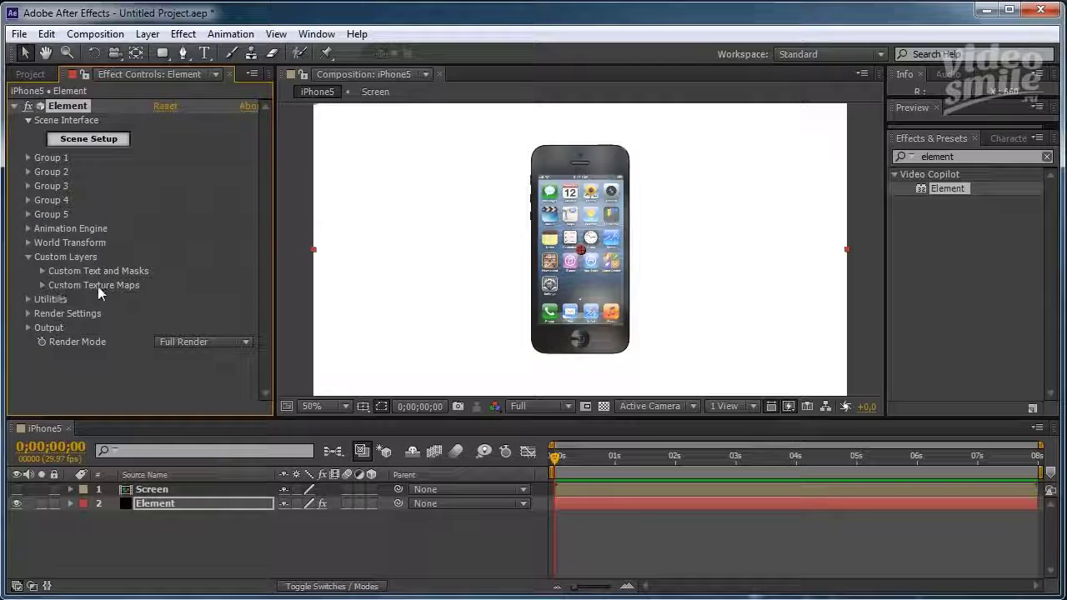
pyautogui.click(42, 285)
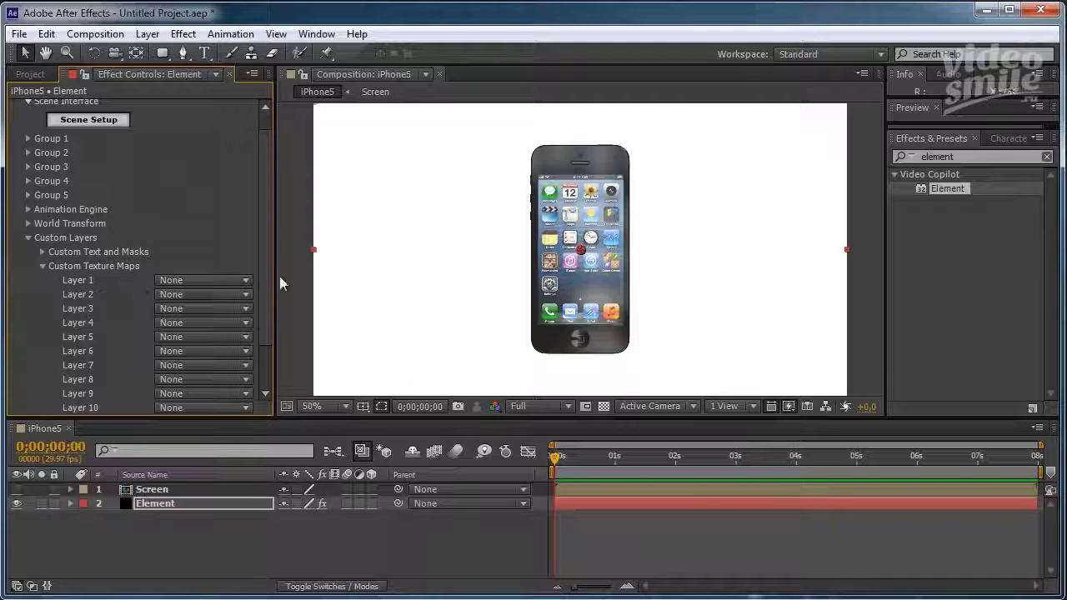
pyautogui.moveTo(275, 275); pyautogui.dragTo(309, 275)
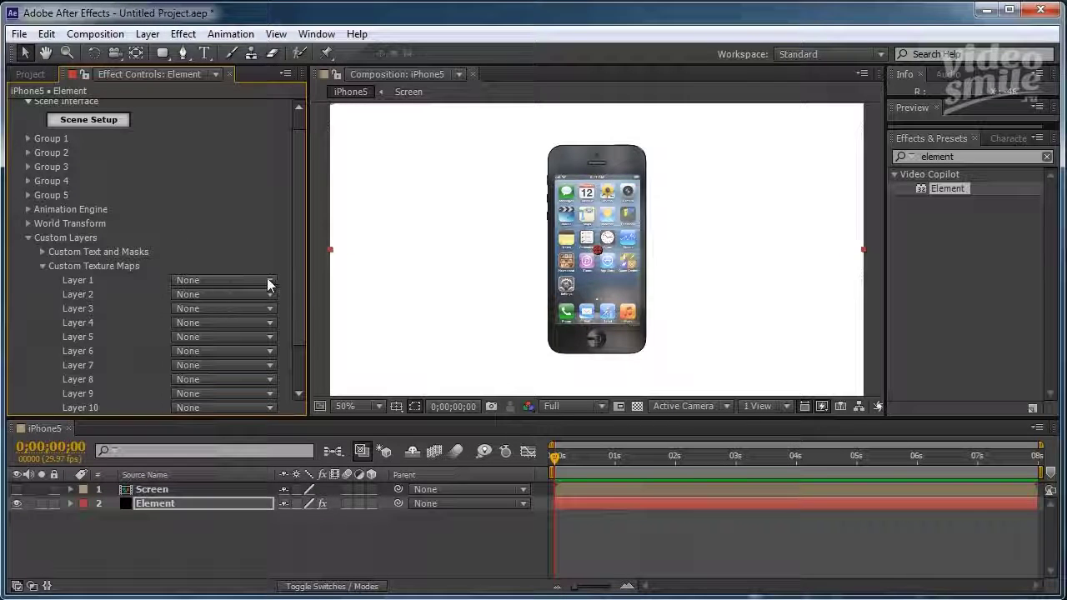
pyautogui.click(271, 280)
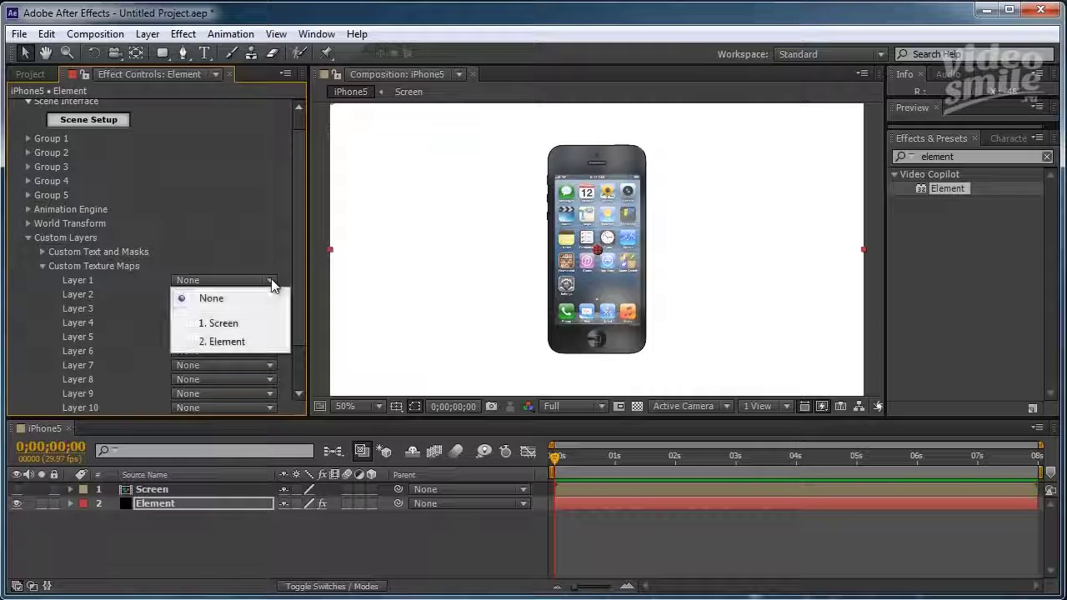
pyautogui.click(230, 324)
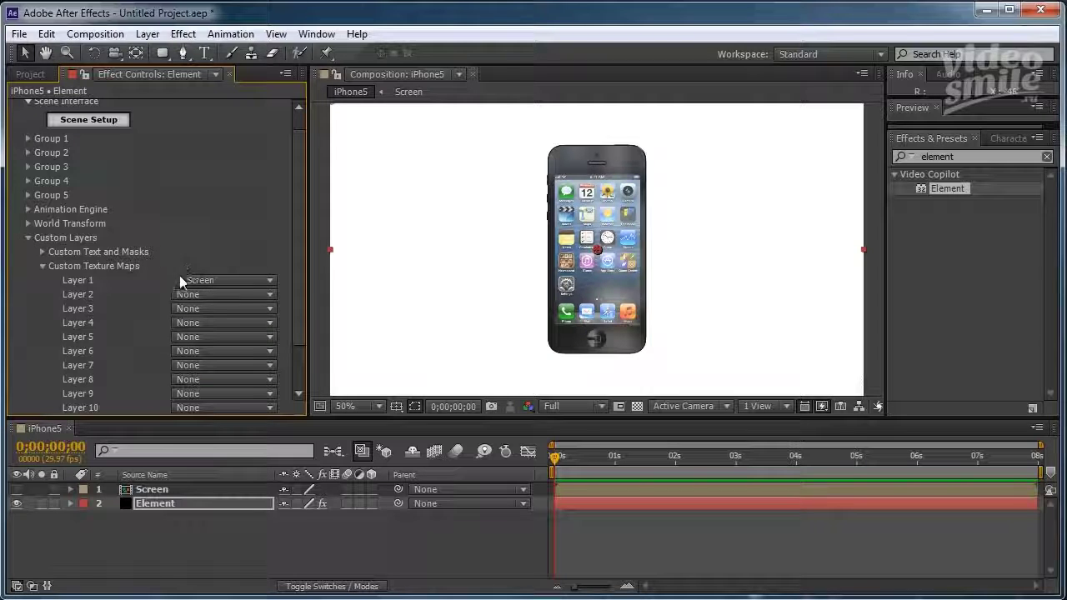
pyautogui.click(28, 237)
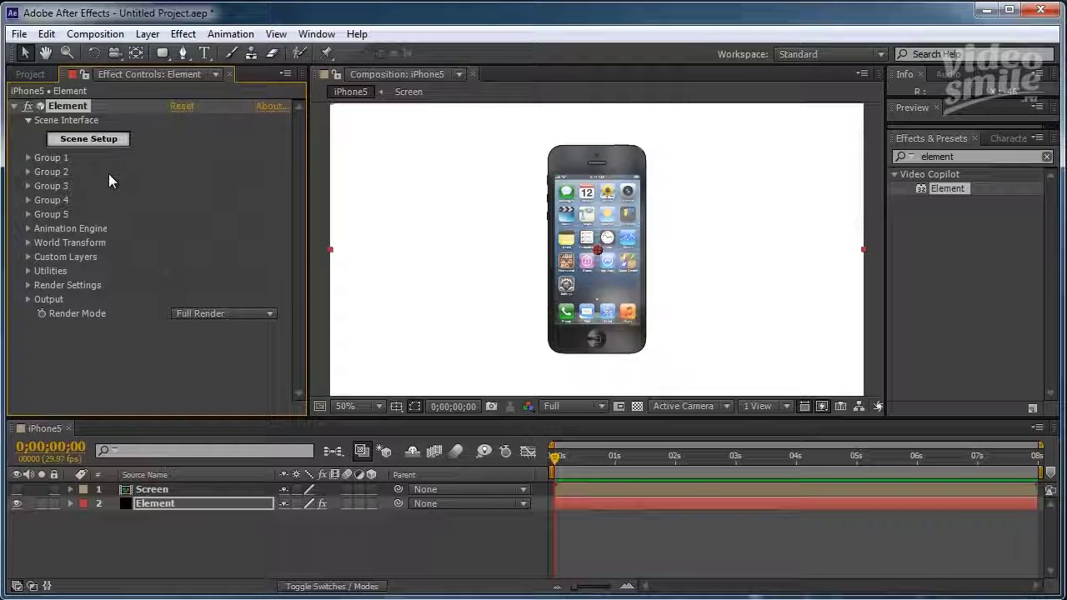
# In Scene Setup, give the Screen material's Illumination texture Custom Layer 1 and apply the scene
pyautogui.click(81, 138)
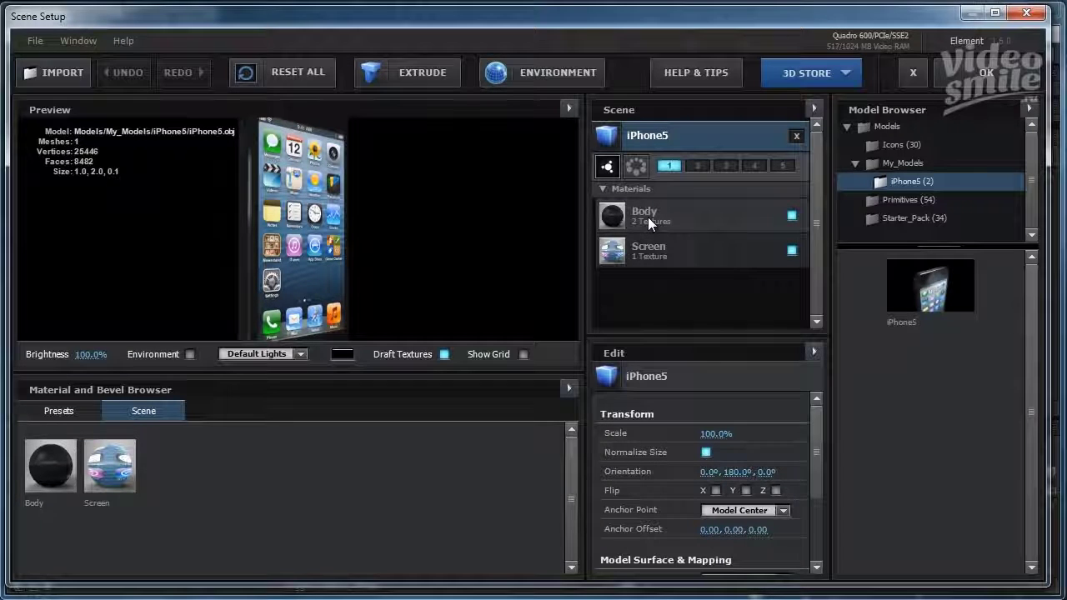
pyautogui.click(668, 216)
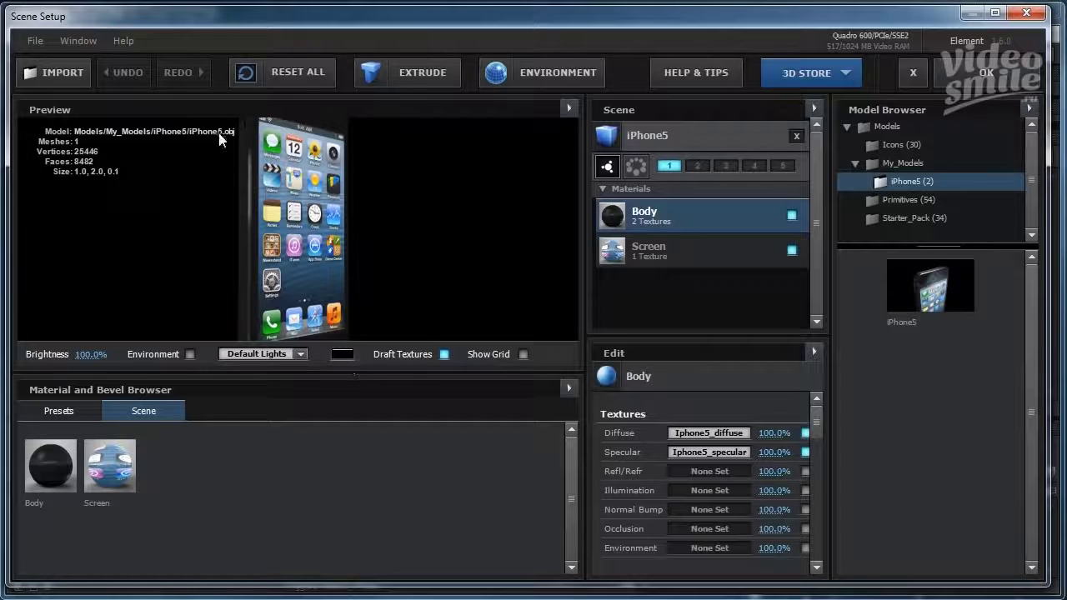
pyautogui.click(678, 248)
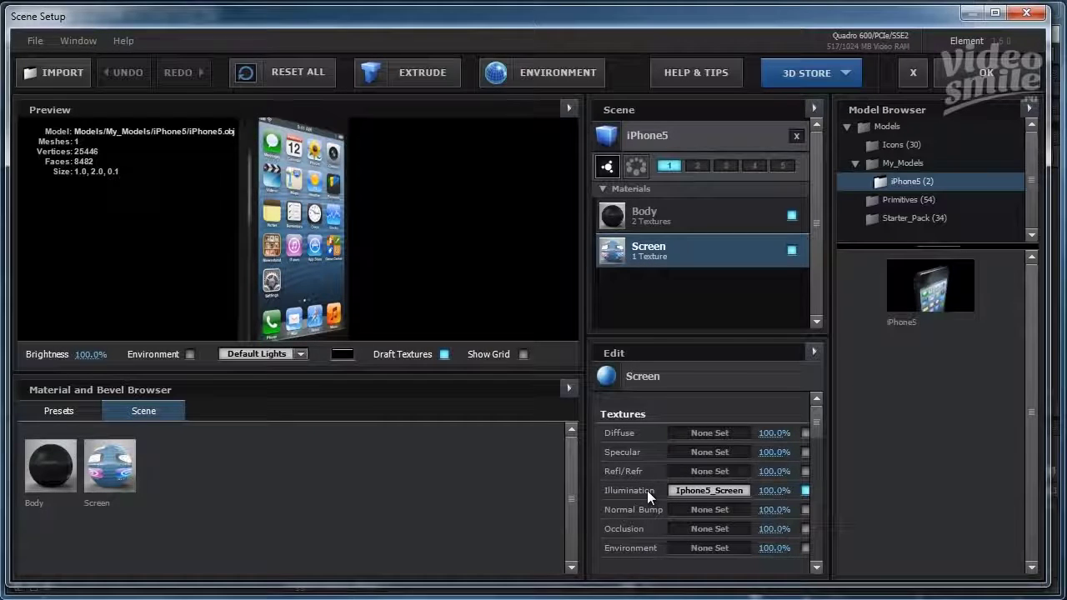
pyautogui.click(709, 491)
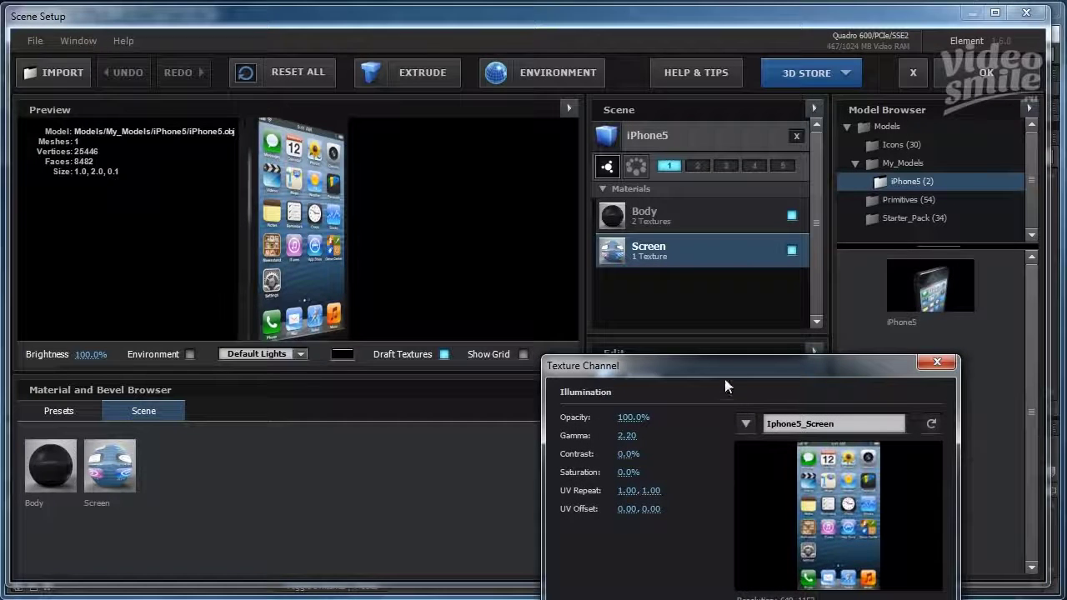
pyautogui.moveTo(647, 367)
pyautogui.mouseDown()
pyautogui.moveTo(597, 348)
pyautogui.moveTo(426, 147)
pyautogui.mouseUp()
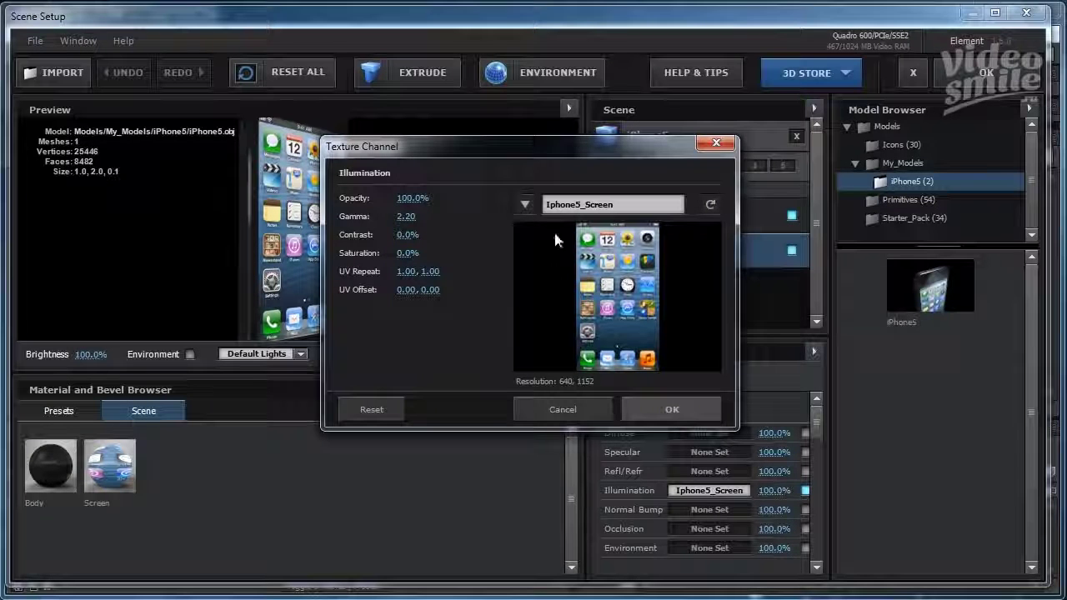
pyautogui.click(525, 205)
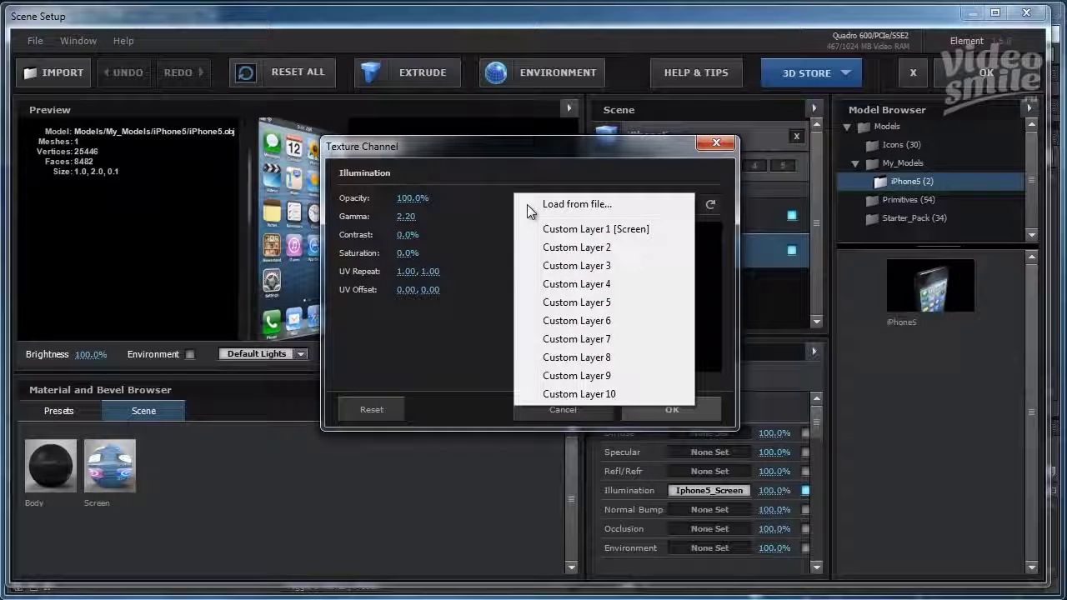
pyautogui.click(623, 234)
pyautogui.moveTo(494, 146); pyautogui.dragTo(632, 210)
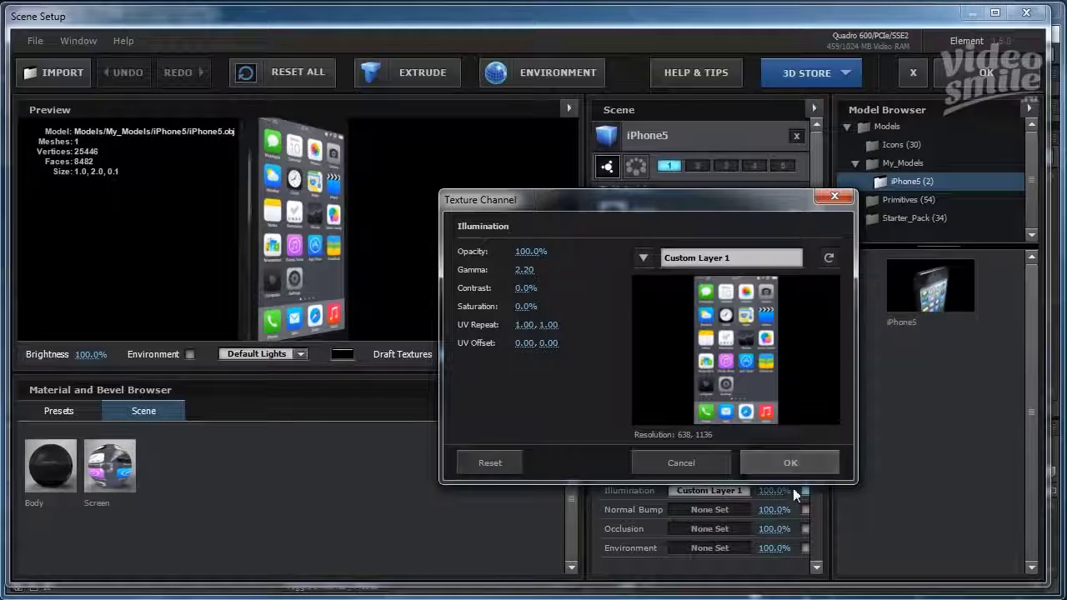
pyautogui.click(790, 462)
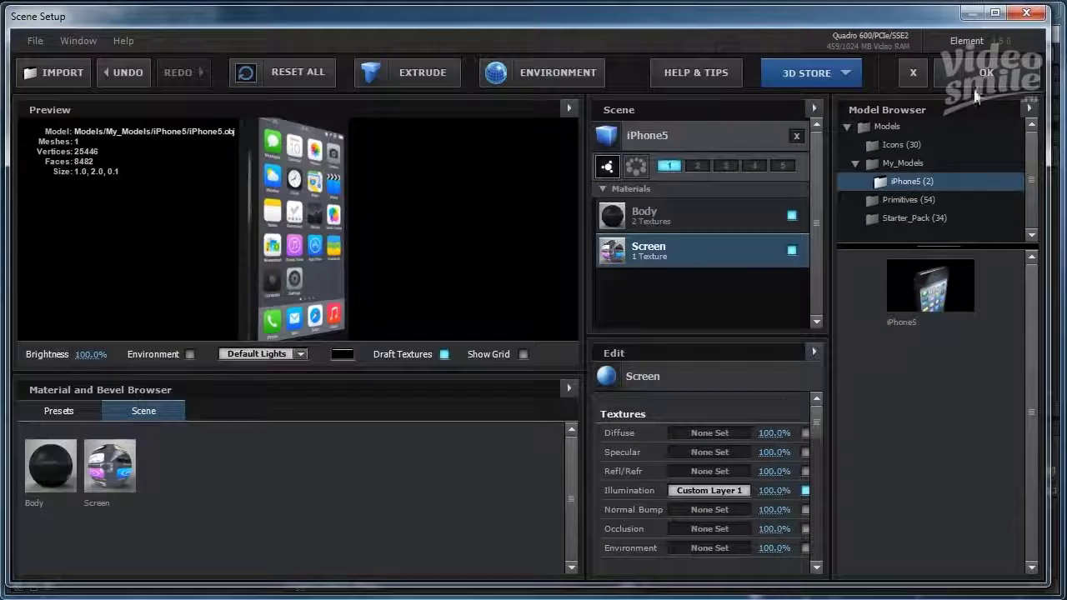
pyautogui.click(994, 74)
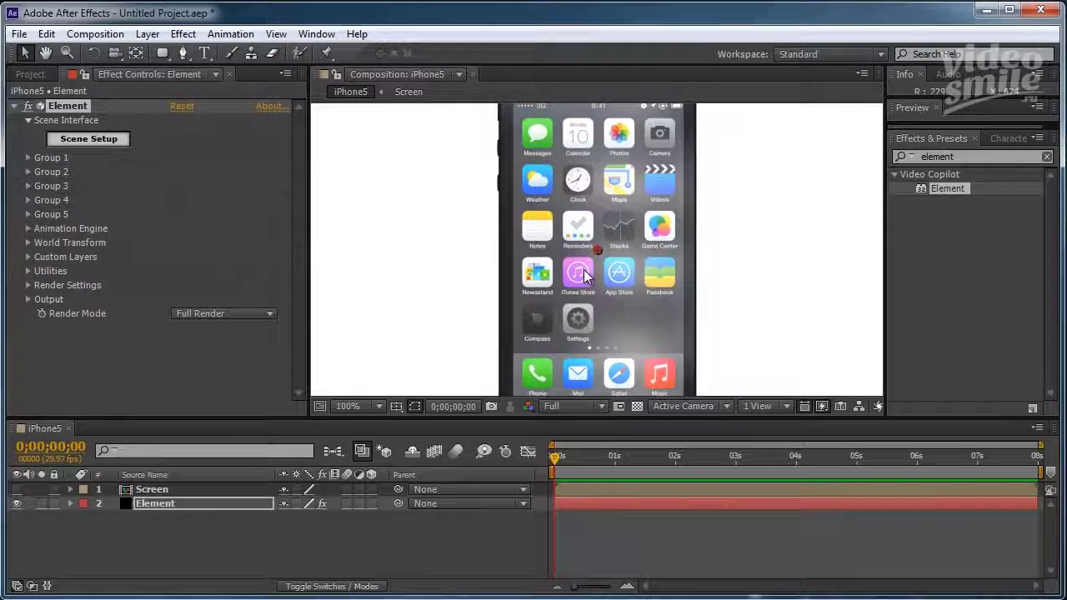
pyautogui.press(',')
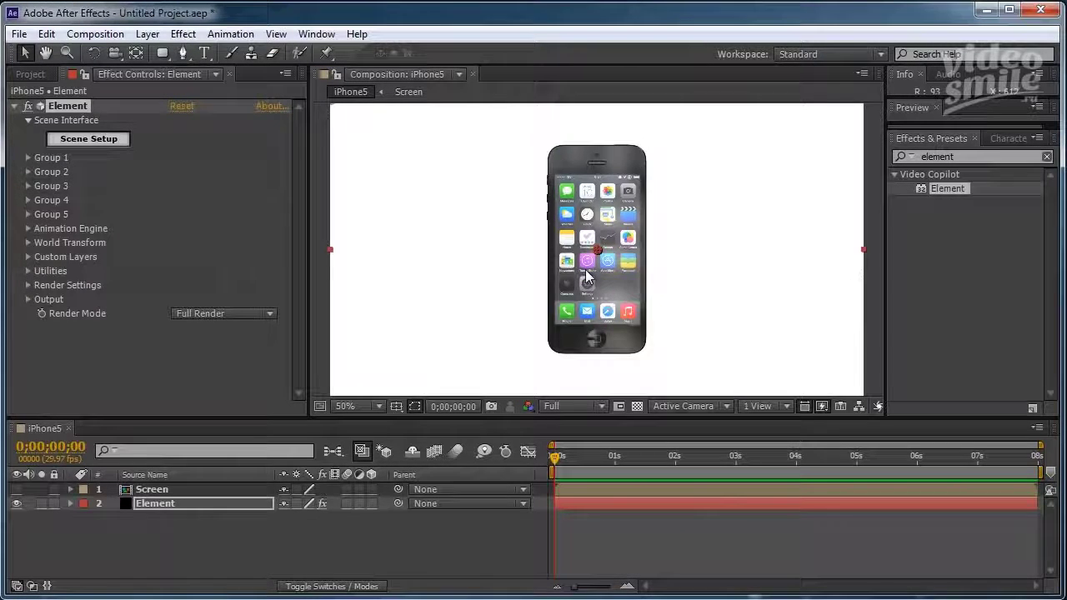
pyautogui.press('.')
pyautogui.press('.')
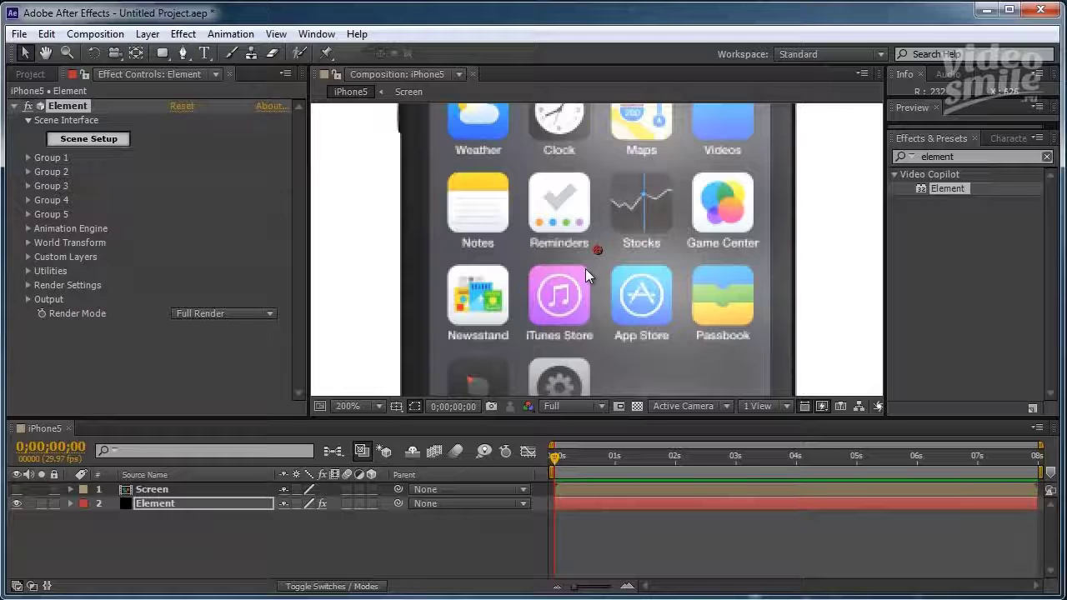
pyautogui.press(',')
pyautogui.press(',')
pyautogui.moveTo(588, 289)
pyautogui.mouseDown()
pyautogui.moveTo(594, 248)
pyautogui.moveTo(585, 345)
pyautogui.mouseUp()
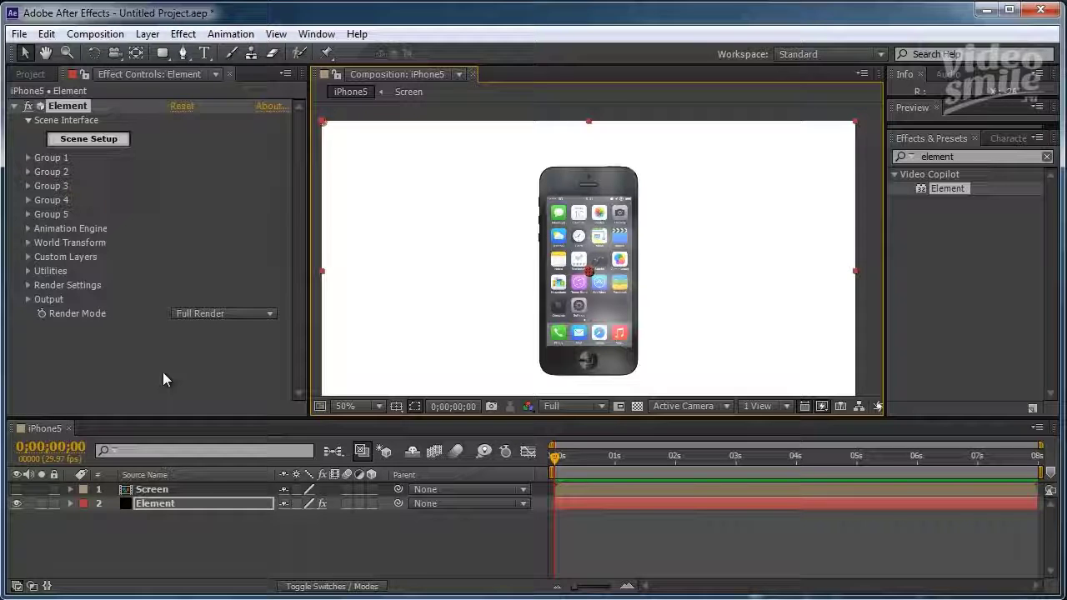
pyautogui.moveTo(486, 338); pyautogui.dragTo(489, 323)
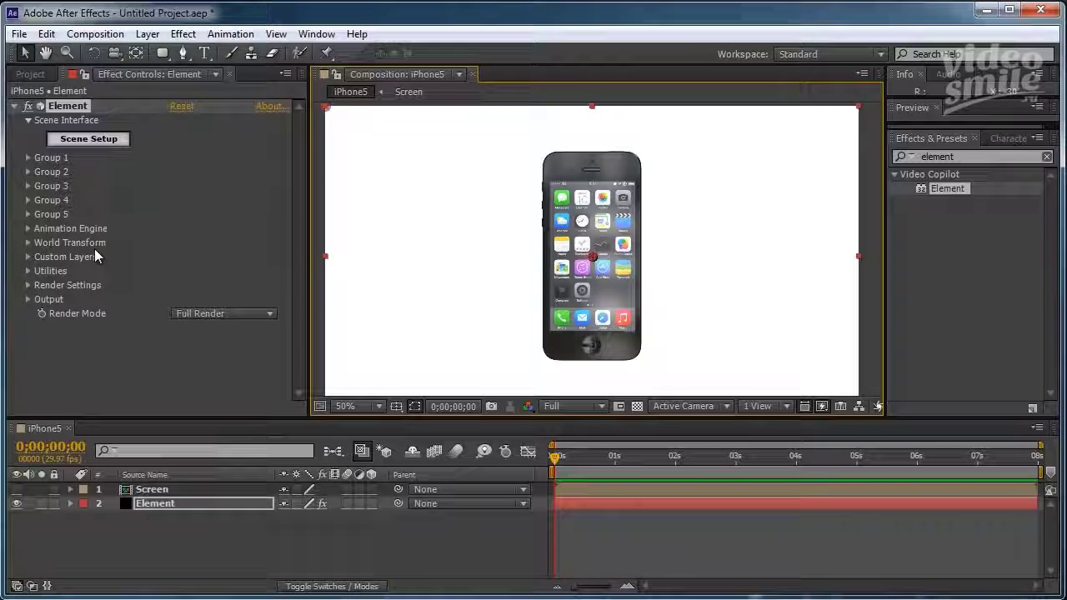
# Expand Element's World Transform and World Rotation groups and scrub the time indicator
pyautogui.click(27, 242)
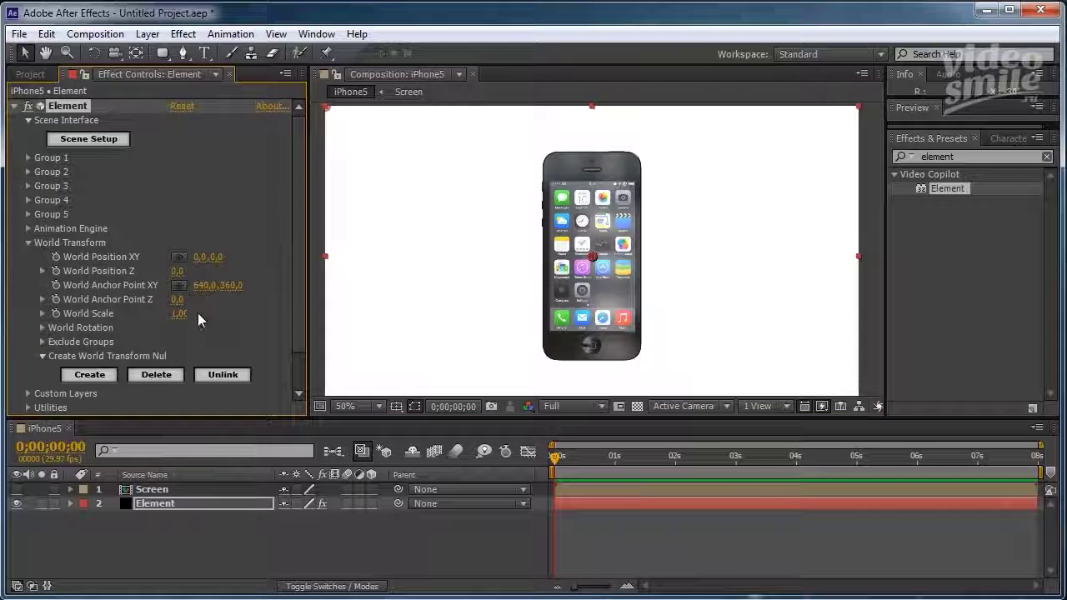
pyautogui.scroll(-2, 197, 315)
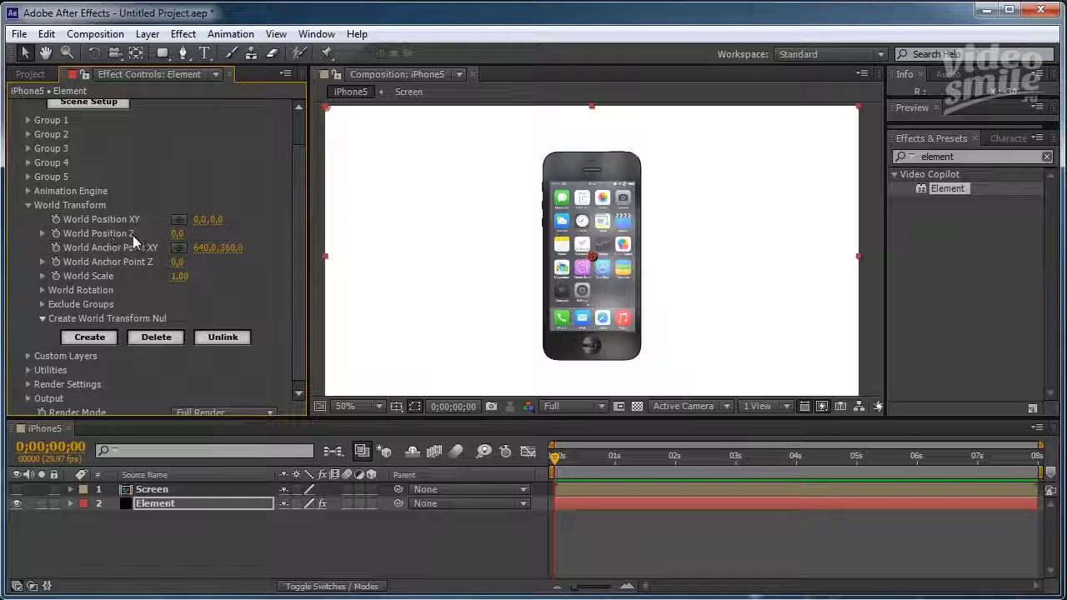
pyautogui.click(42, 289)
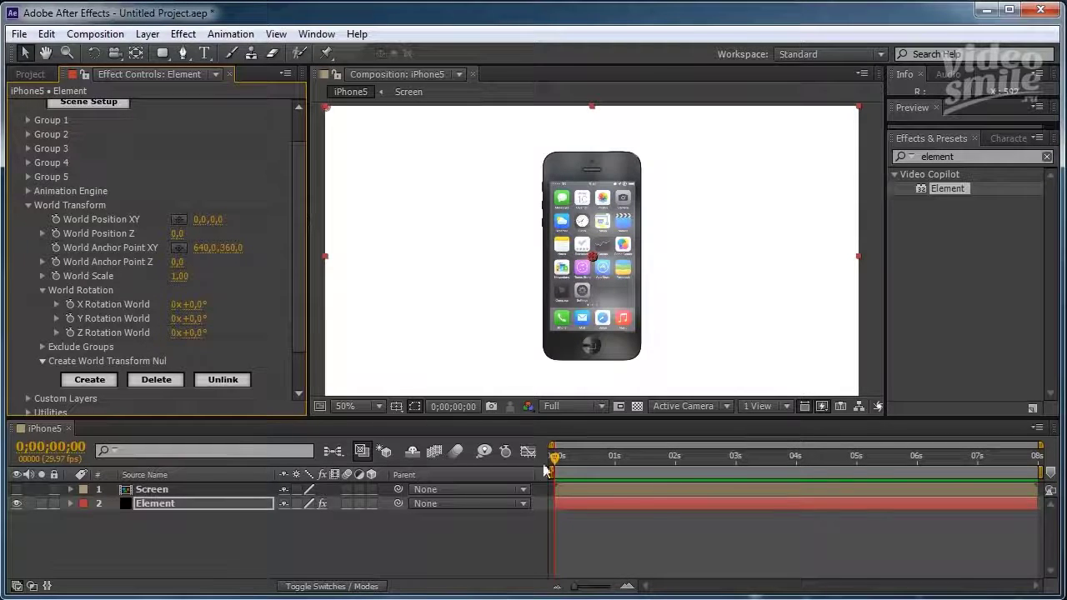
pyautogui.moveTo(546, 471); pyautogui.dragTo(520, 471)
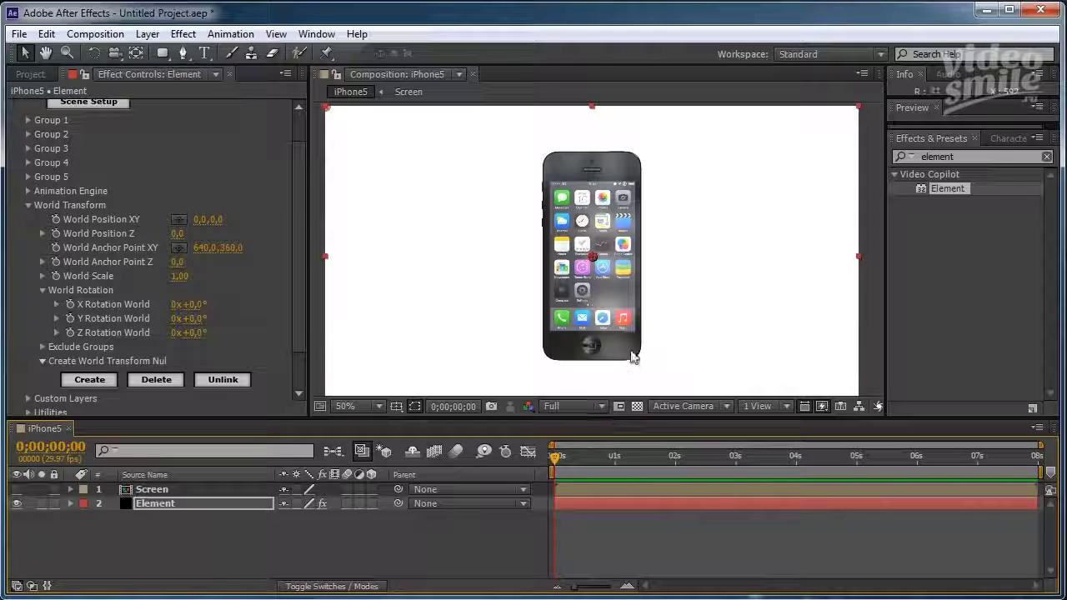
pyautogui.scroll(-1, 642, 314)
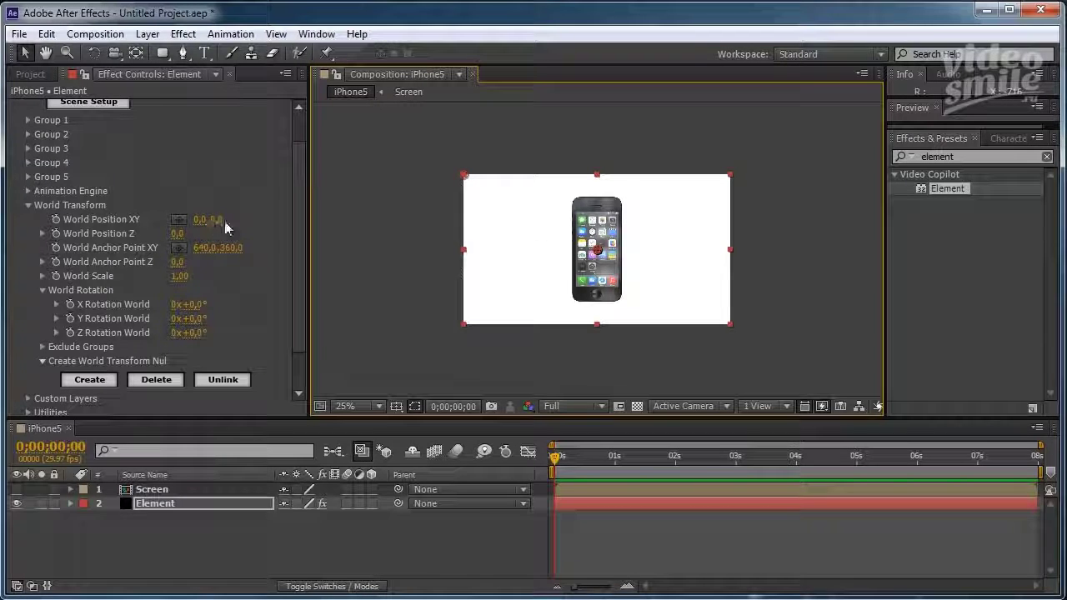
# Set Element's World Position XY to 0,320 and Y Rotation World to -180°
pyautogui.moveTo(217, 219); pyautogui.dragTo(467, 243)
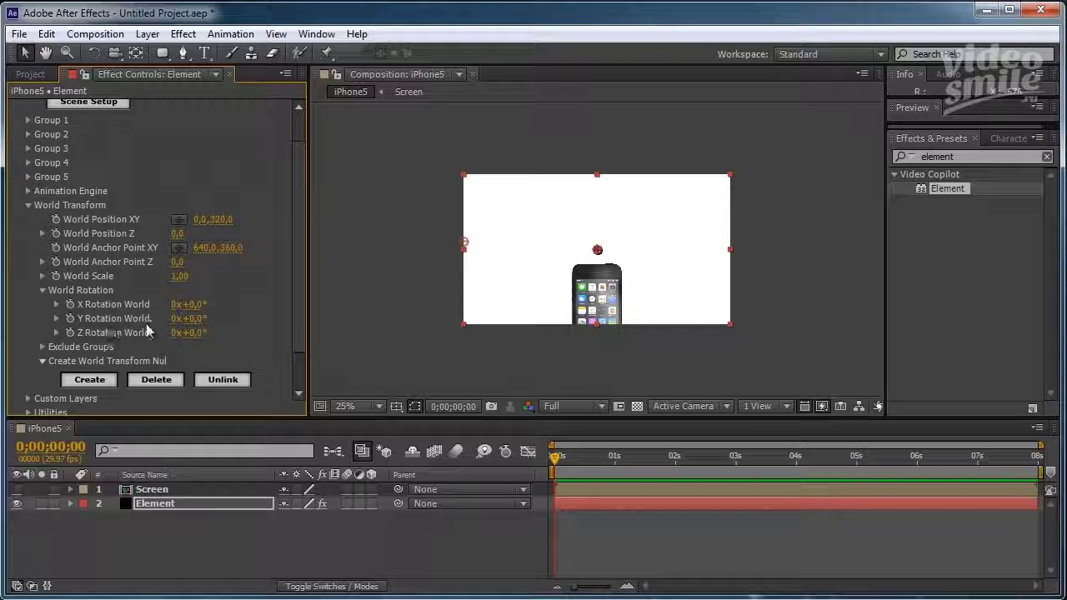
pyautogui.moveTo(194, 318)
pyautogui.mouseDown()
pyautogui.moveTo(34, 315)
pyautogui.moveTo(200, 318)
pyautogui.moveTo(229, 331)
pyautogui.moveTo(206, 325)
pyautogui.mouseUp()
pyautogui.click(197, 318)
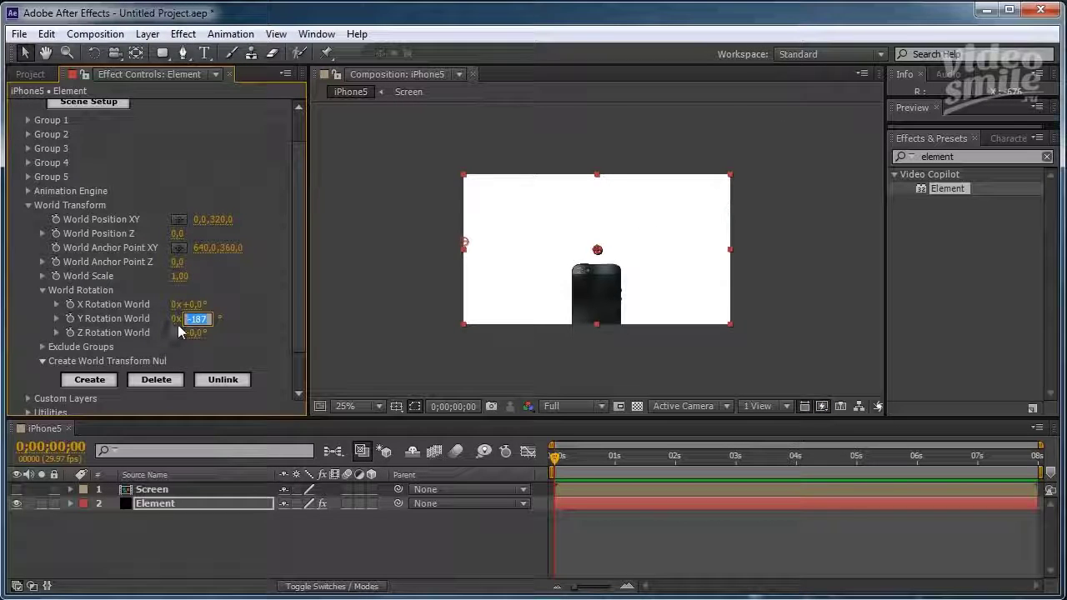
pyautogui.write('-18')
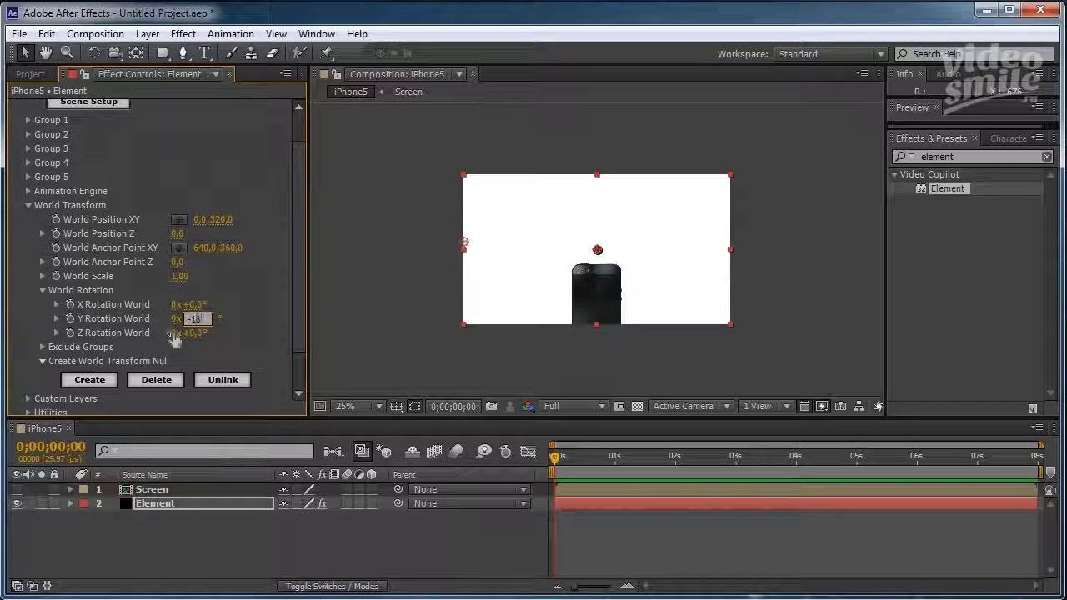
pyautogui.write('0')
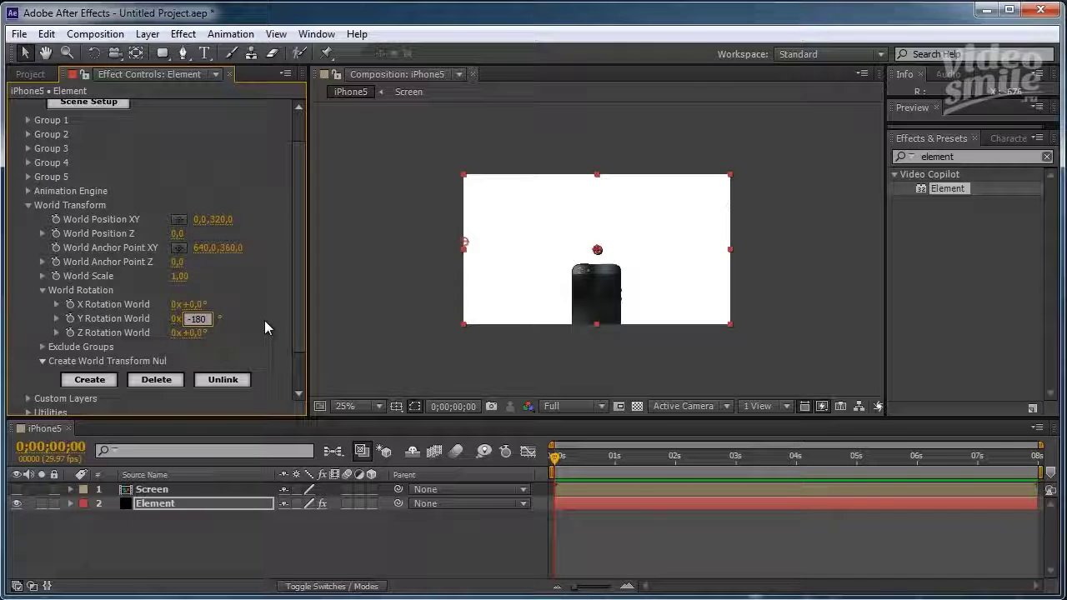
pyautogui.press('Return')
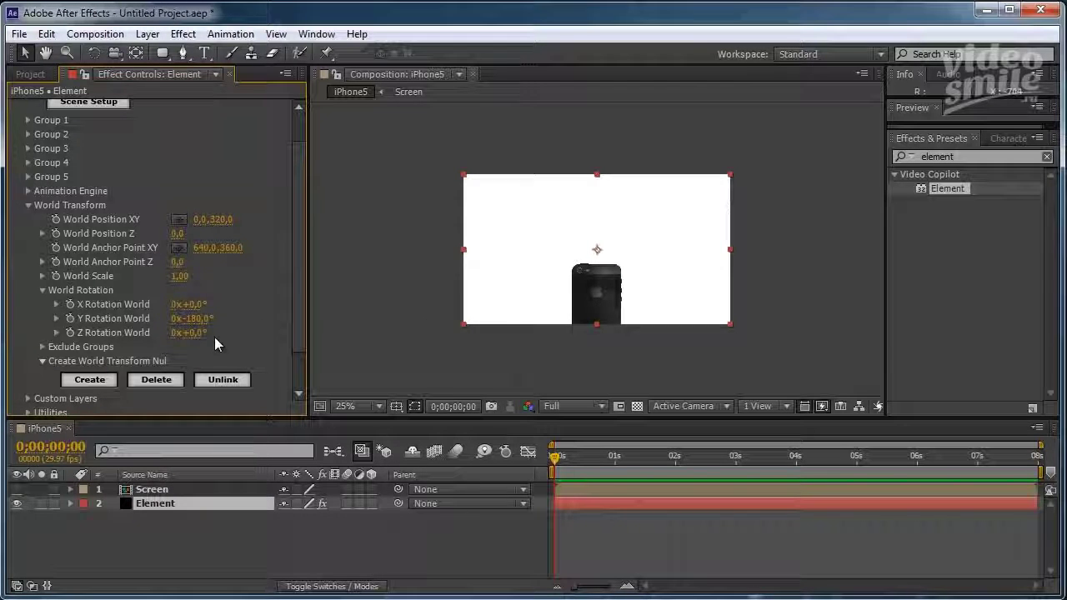
# Set Element's Z Rotation World to -90°
pyautogui.moveTo(189, 332)
pyautogui.mouseDown()
pyautogui.moveTo(123, 332)
pyautogui.moveTo(135, 332)
pyautogui.mouseUp()
pyautogui.click(197, 333)
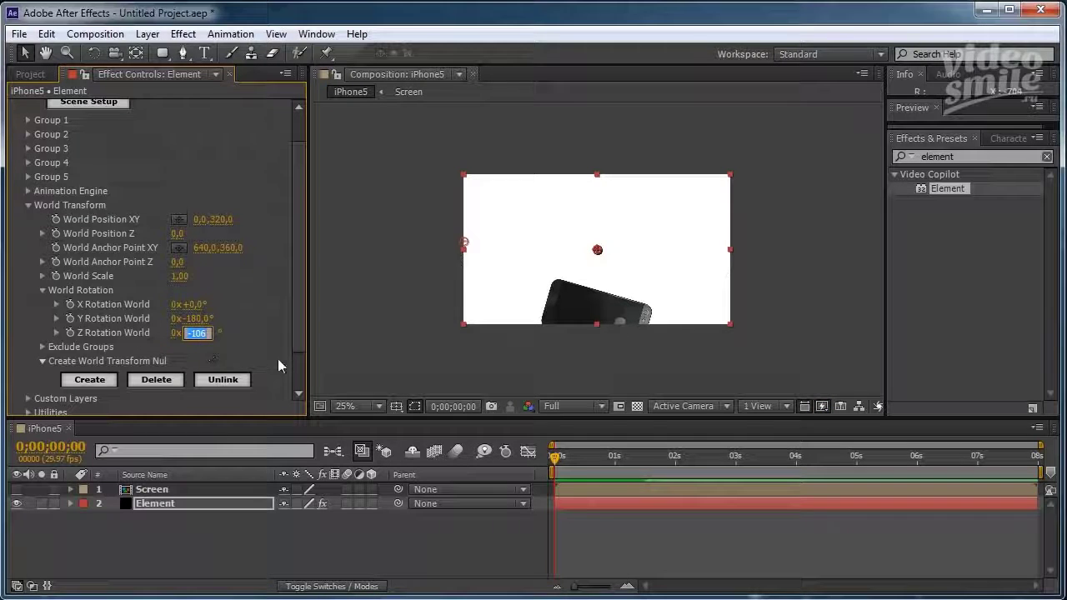
pyautogui.write('-90')
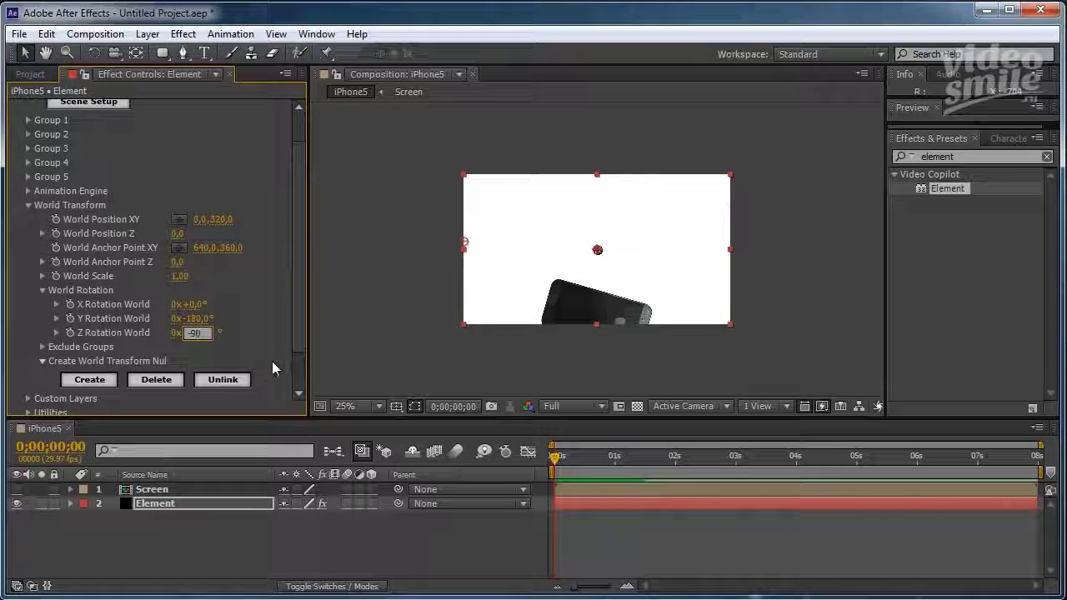
pyautogui.press('Return')
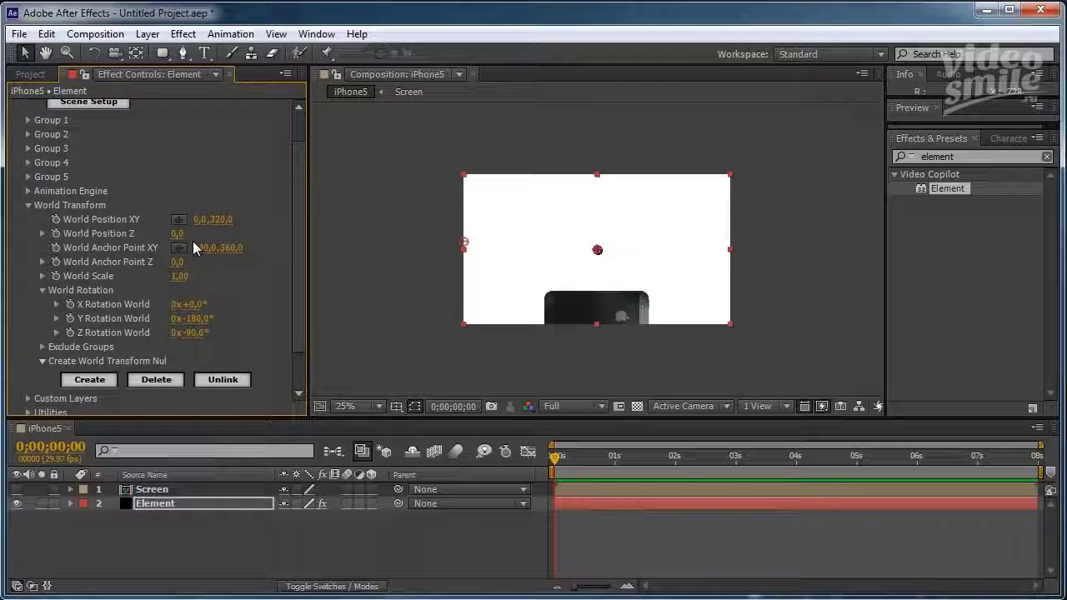
pyautogui.moveTo(177, 234); pyautogui.dragTo(90, 242)
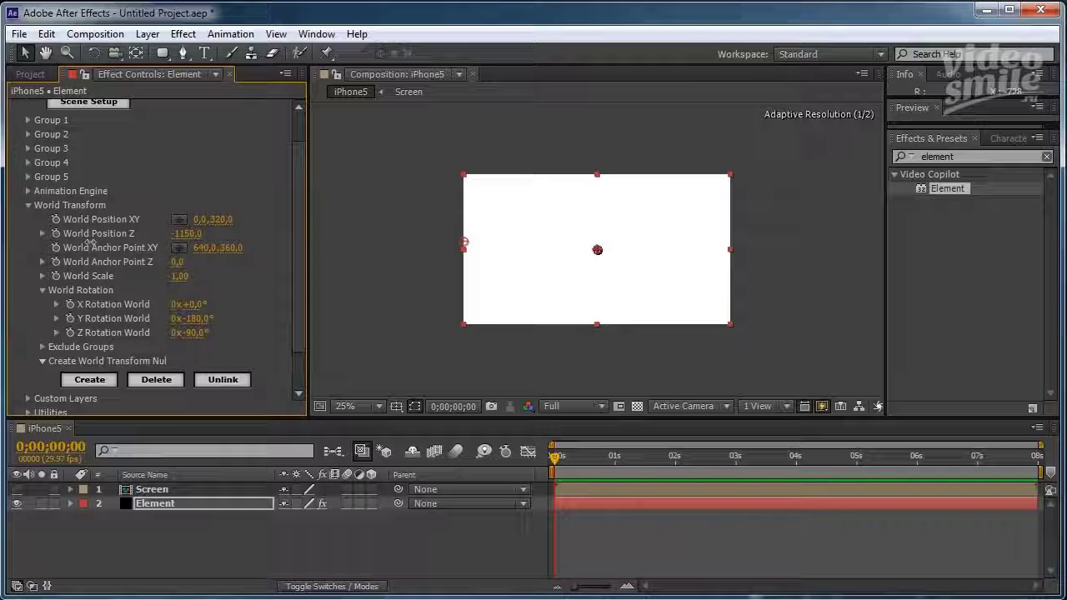
pyautogui.moveTo(92, 242); pyautogui.dragTo(94, 241)
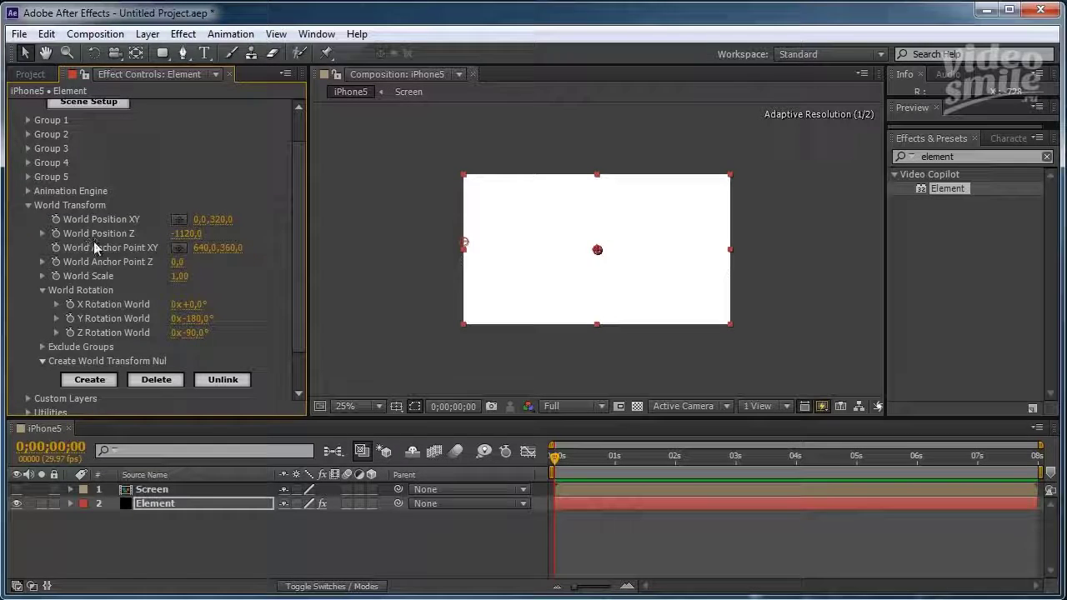
pyautogui.moveTo(546, 302); pyautogui.dragTo(509, 234)
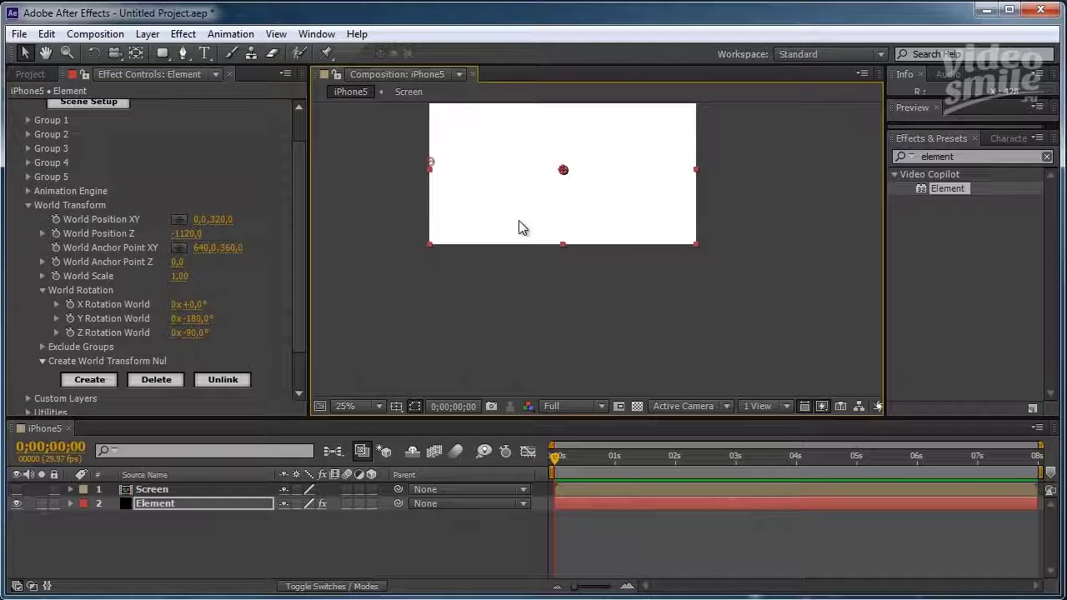
pyautogui.press(',')
pyautogui.moveTo(577, 225); pyautogui.dragTo(554, 228)
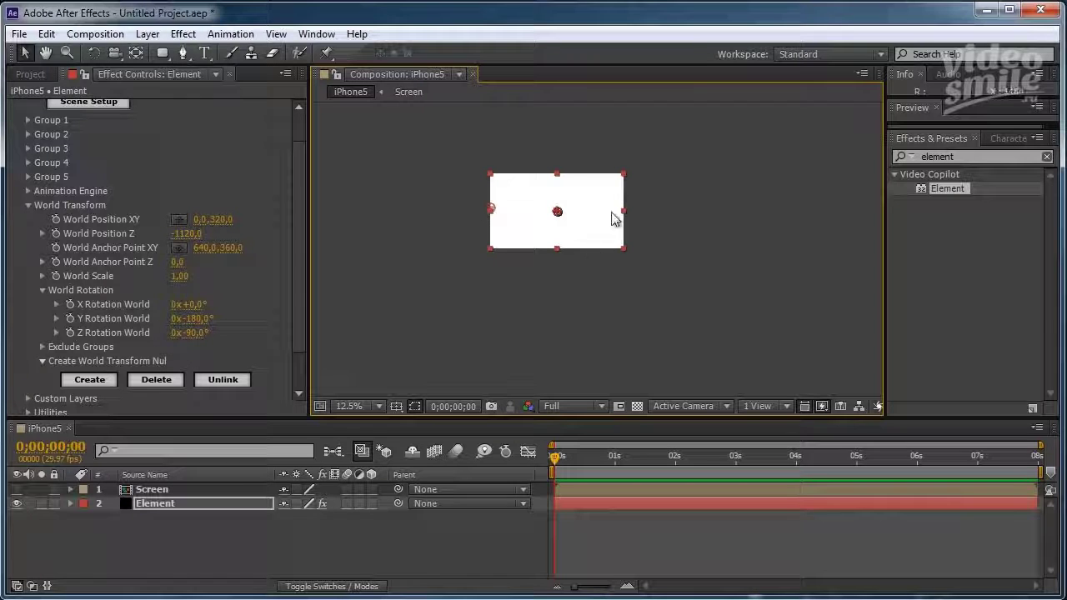
pyautogui.scroll(1, 538, 225)
pyautogui.moveTo(524, 211); pyautogui.dragTo(589, 272)
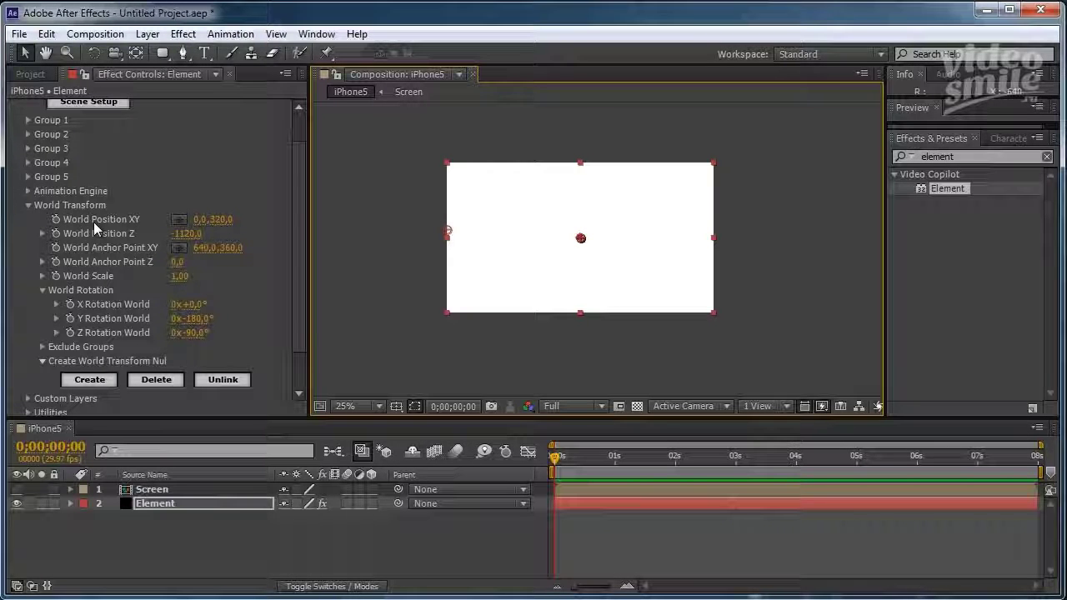
# Enable keyframes on World Position XY, Z, Y Rotation and Z Rotation, then go to 6 seconds
pyautogui.click(56, 219)
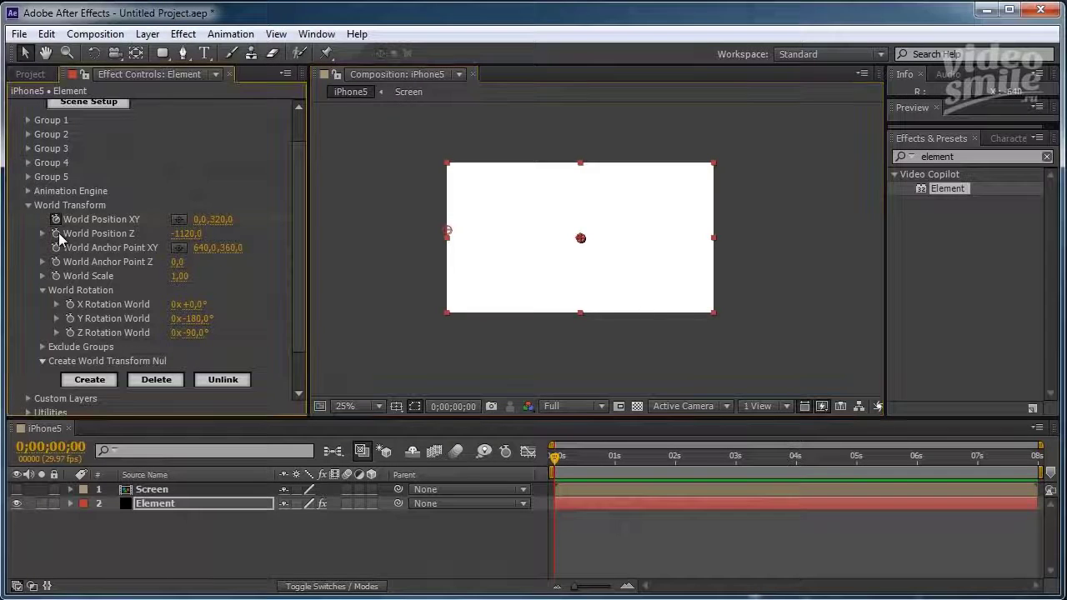
pyautogui.click(56, 233)
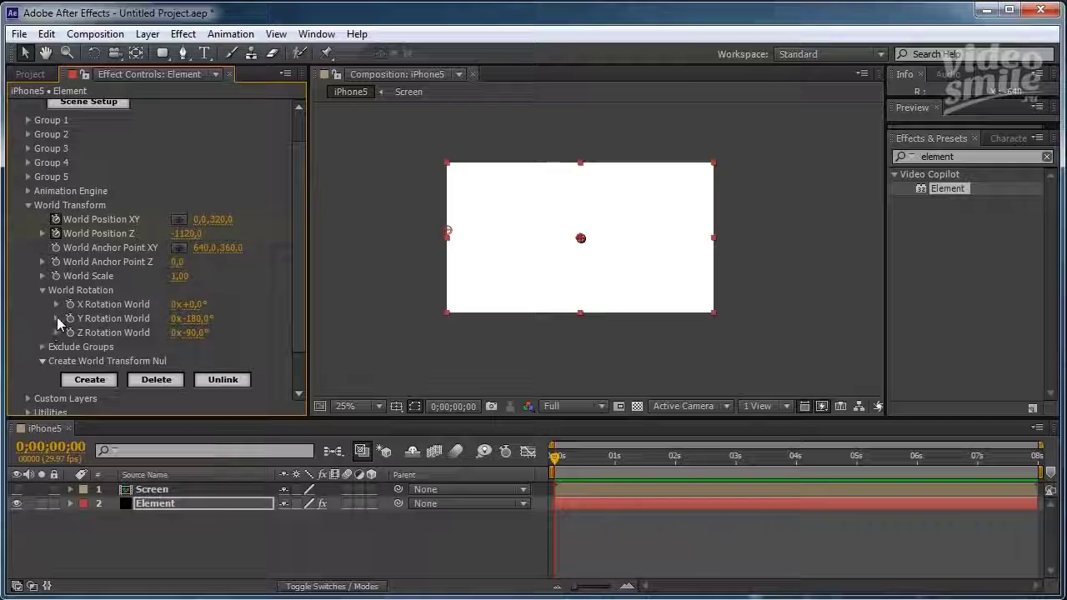
pyautogui.click(70, 318)
pyautogui.click(70, 332)
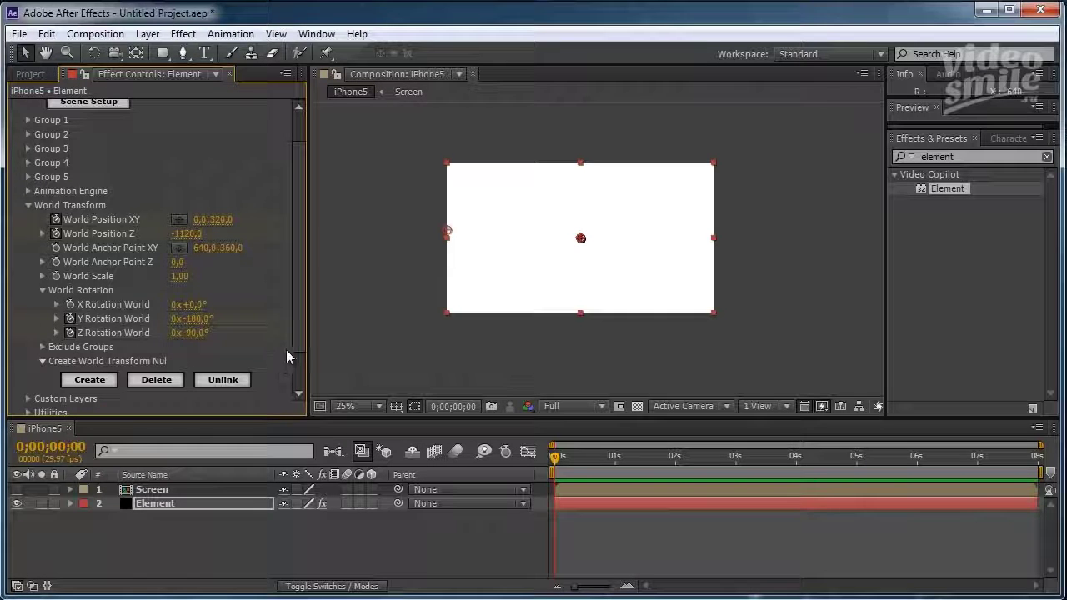
pyautogui.moveTo(556, 457)
pyautogui.mouseDown()
pyautogui.moveTo(729, 457)
pyautogui.moveTo(918, 494)
pyautogui.mouseUp()
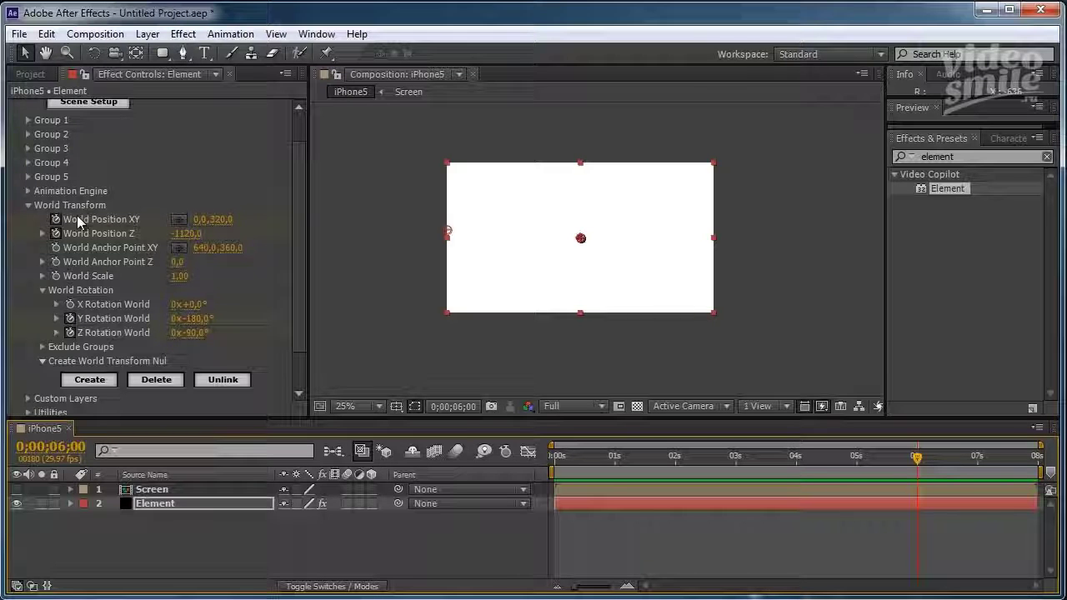
# At 6 seconds, set Position Y, Position Z, Y Rotation and Z Rotation all to 0
pyautogui.click(223, 219)
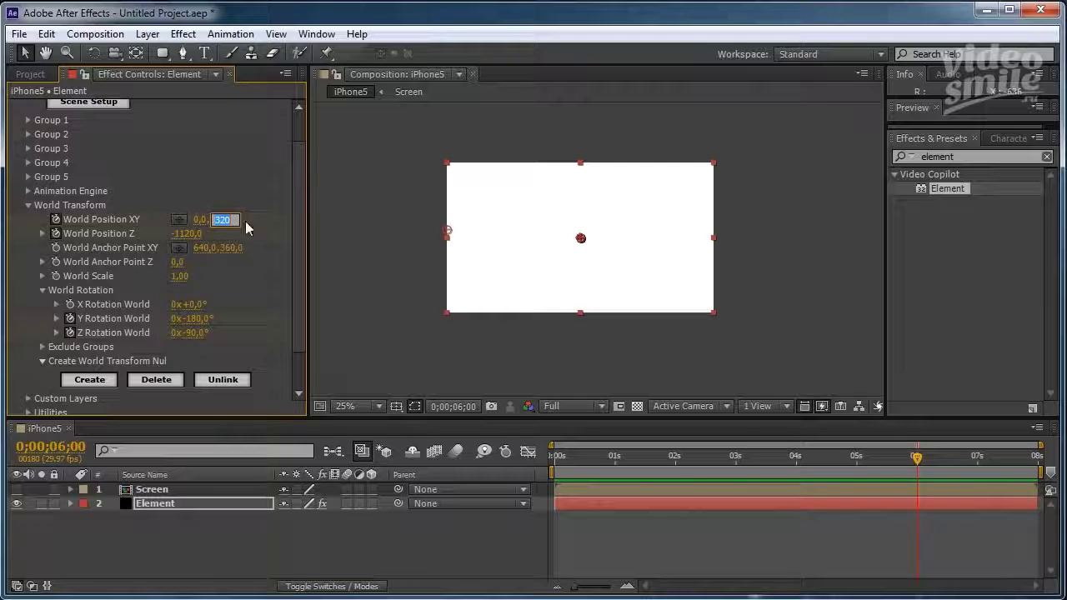
pyautogui.write('0')
pyautogui.press('Return')
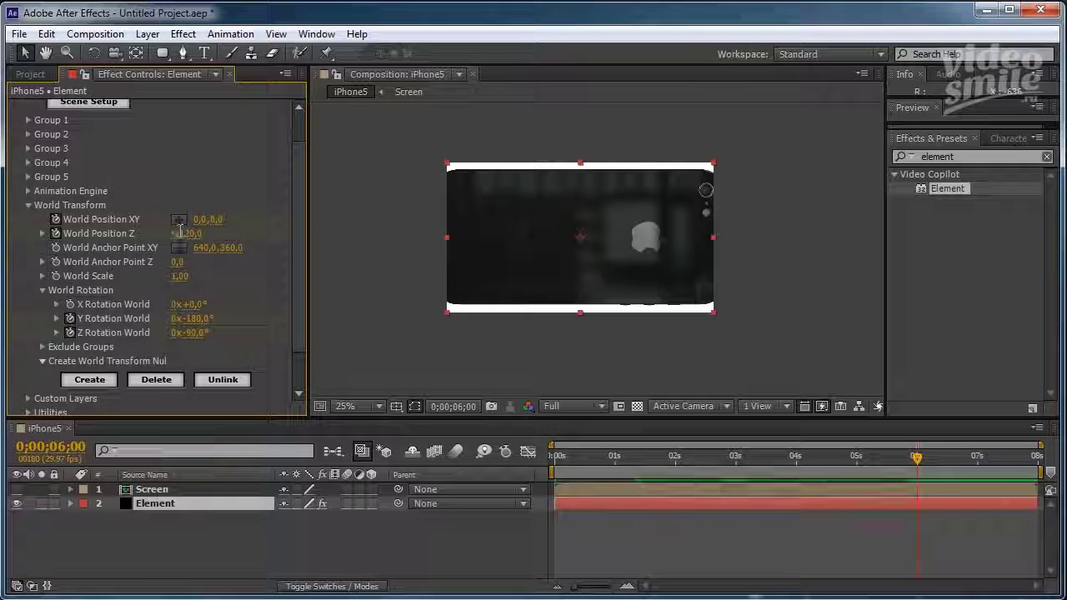
pyautogui.click(180, 233)
pyautogui.write('0')
pyautogui.press('Return')
pyautogui.click(200, 318)
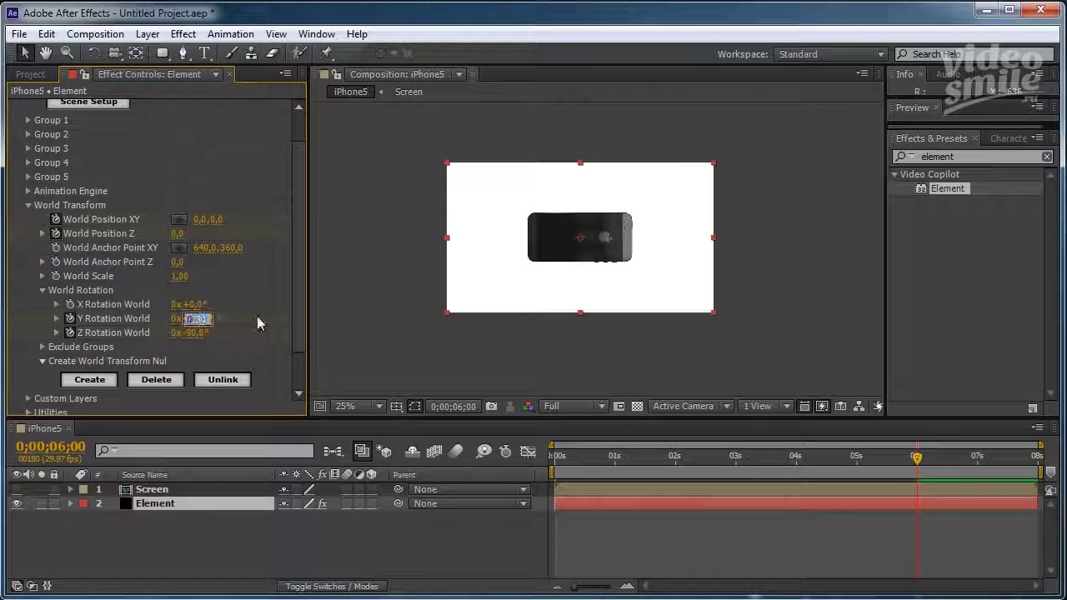
pyautogui.write('0')
pyautogui.press('Return')
pyautogui.click(190, 333)
pyautogui.write('0')
pyautogui.press('Return')
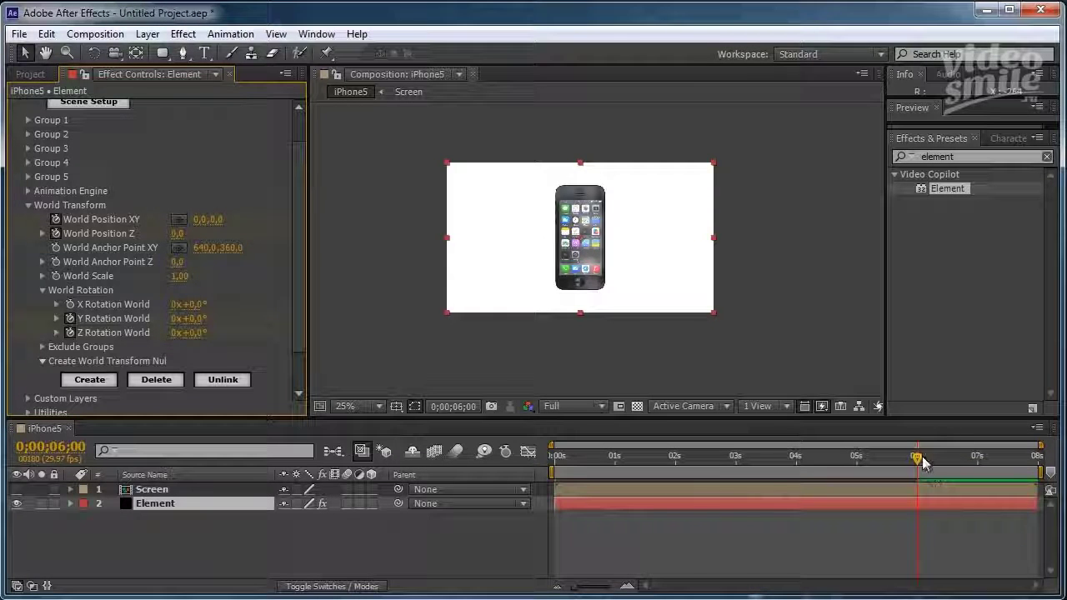
# Scrub the timeline to preview the phone swinging into front view
pyautogui.moveTo(922, 462)
pyautogui.mouseDown()
pyautogui.moveTo(692, 471)
pyautogui.moveTo(683, 460)
pyautogui.moveTo(783, 454)
pyautogui.moveTo(514, 477)
pyautogui.mouseUp()
pyautogui.moveTo(611, 465)
pyautogui.mouseDown()
pyautogui.moveTo(597, 457)
pyautogui.moveTo(687, 458)
pyautogui.mouseUp()
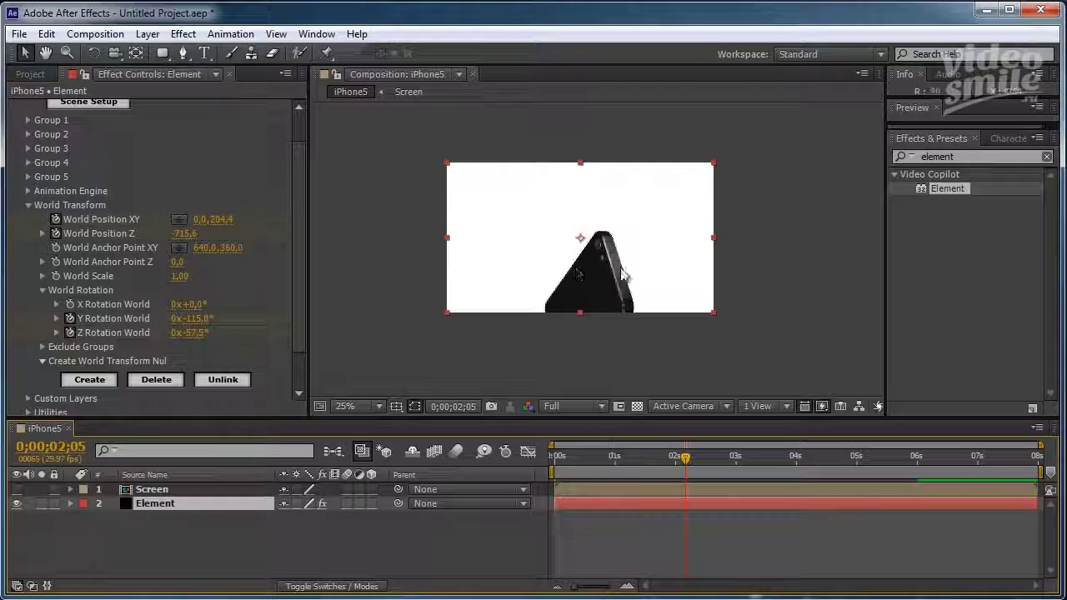
pyautogui.moveTo(686, 458)
pyautogui.mouseDown()
pyautogui.moveTo(575, 467)
pyautogui.moveTo(868, 483)
pyautogui.moveTo(820, 487)
pyautogui.moveTo(855, 457)
pyautogui.moveTo(519, 497)
pyautogui.moveTo(927, 488)
pyautogui.moveTo(918, 490)
pyautogui.mouseUp()
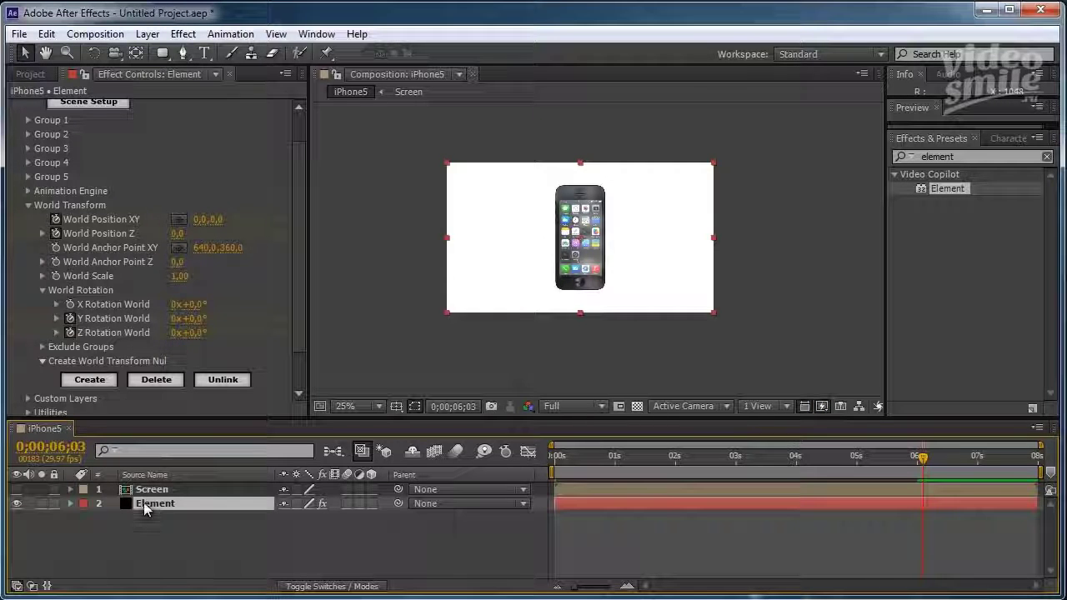
# Apply Easy Ease (F9) to the Element layer's World Position Z, Y Rotation and Z Rotation keyframes
pyautogui.press('u')
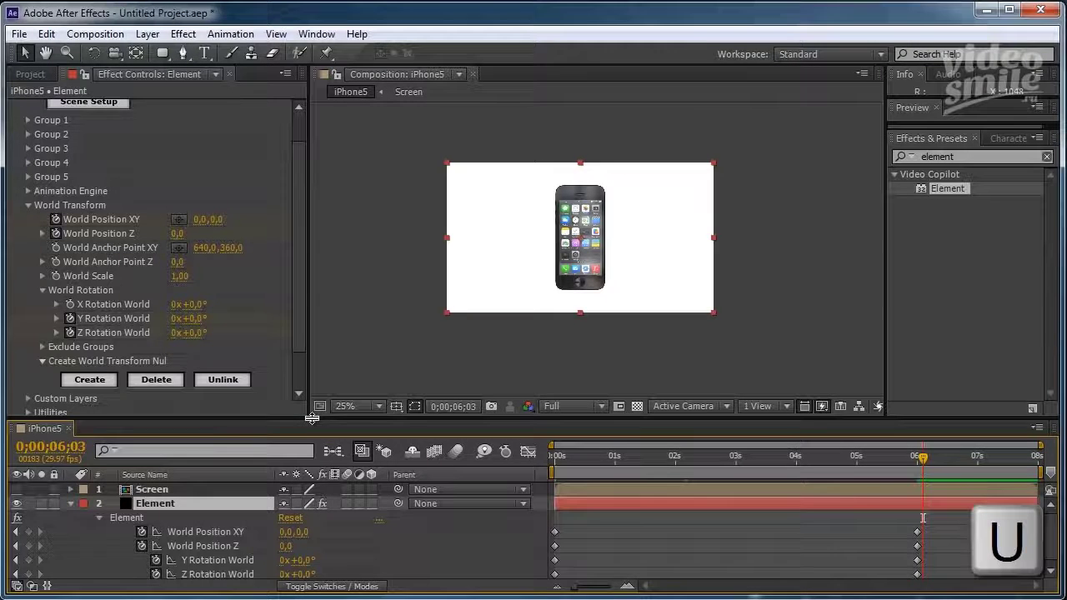
pyautogui.moveTo(312, 418); pyautogui.dragTo(312, 353)
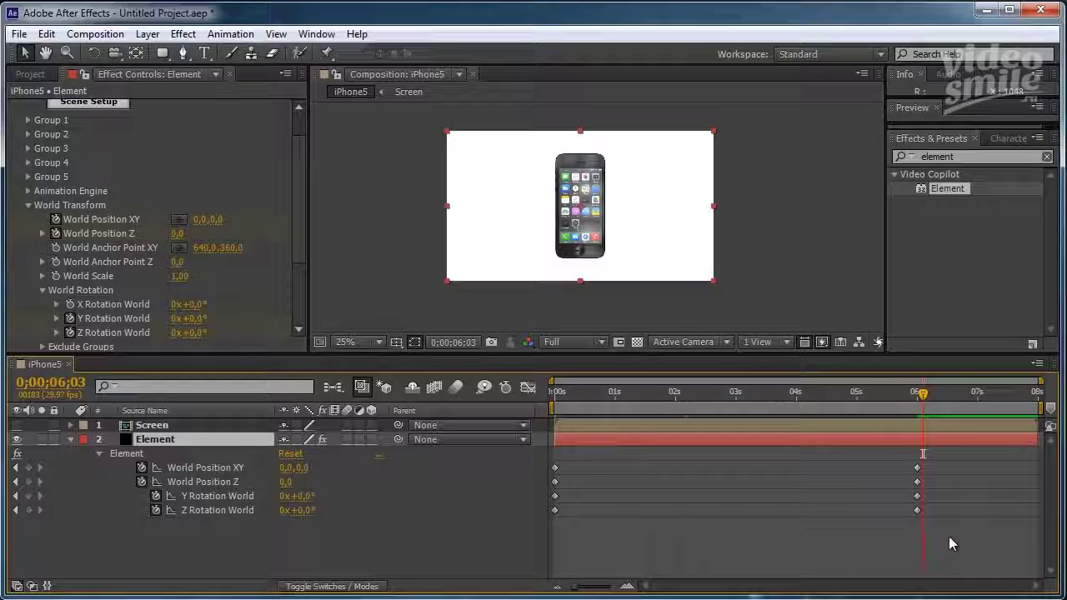
pyautogui.moveTo(948, 537); pyautogui.dragTo(547, 490)
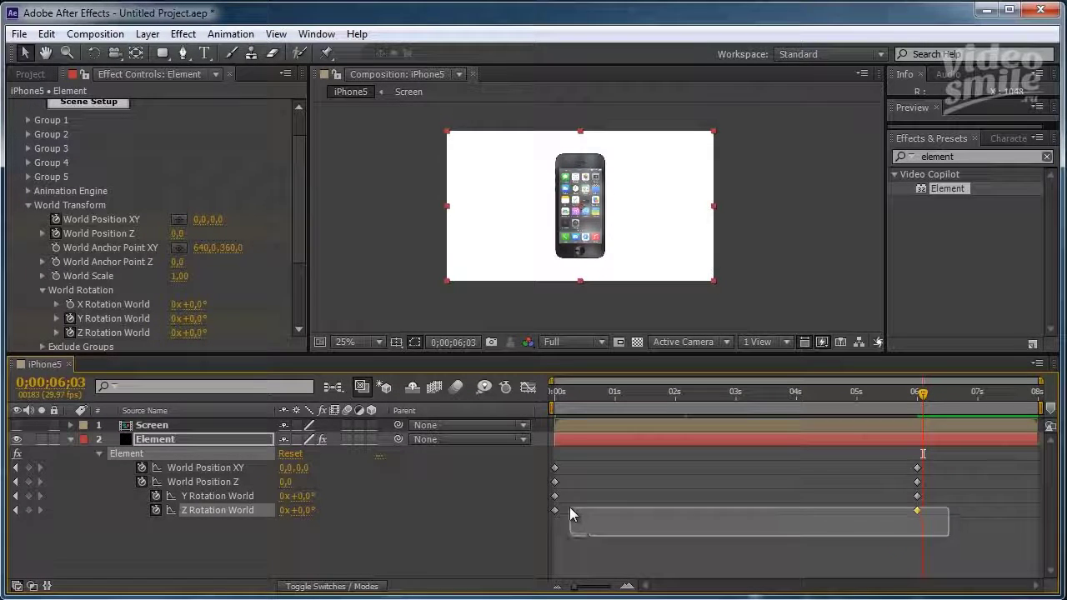
pyautogui.moveTo(547, 490); pyautogui.dragTo(550, 487)
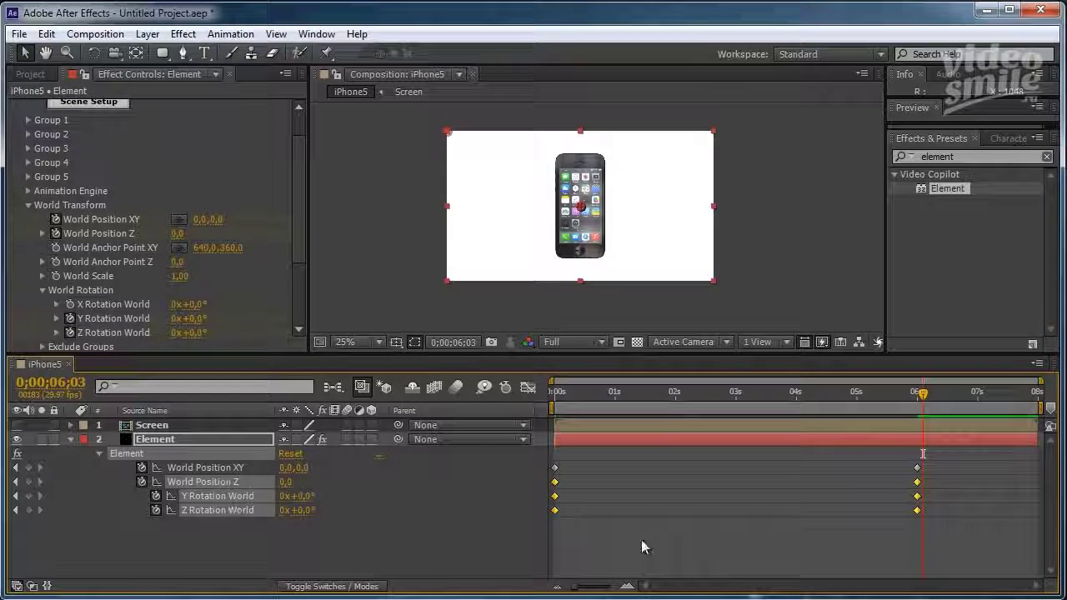
pyautogui.press('F9')
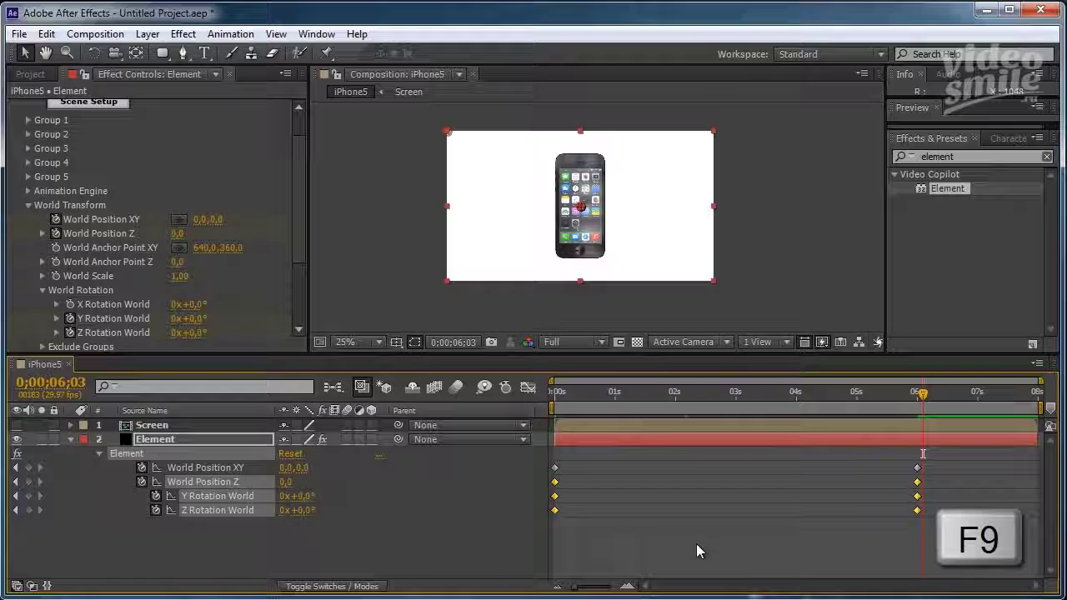
pyautogui.press('F9')
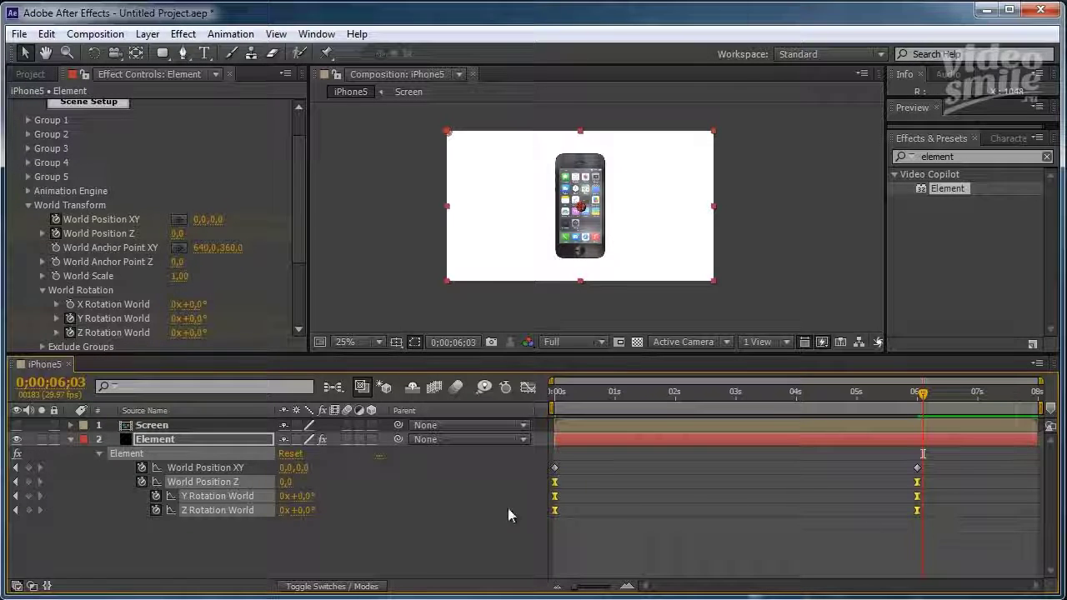
# In the Graph Editor's value graph, reshape the World Position Z curve into its 6-second keyframe
pyautogui.click(528, 388)
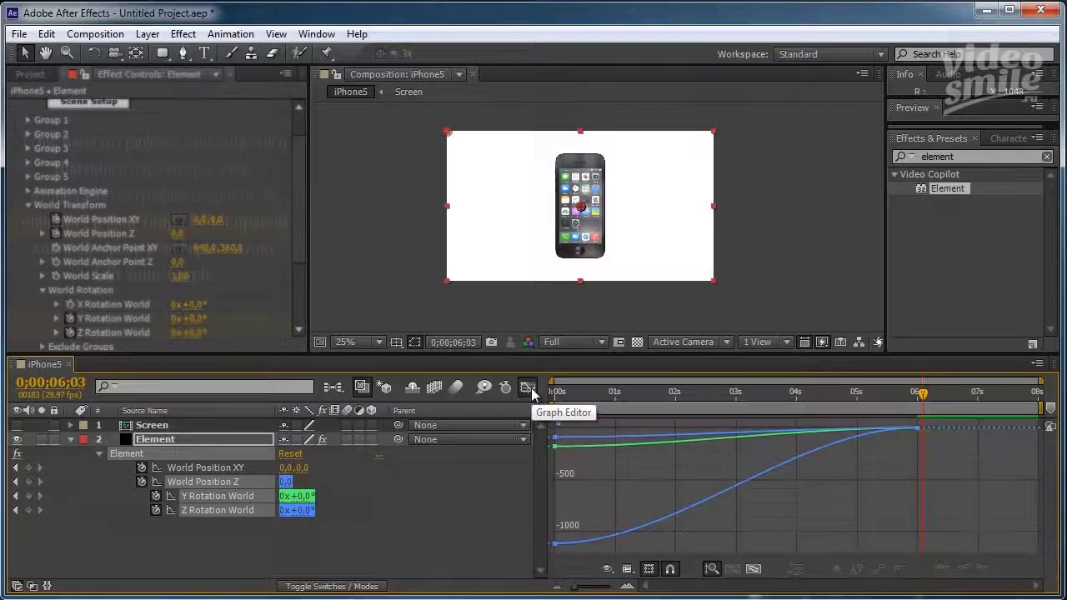
pyautogui.click(292, 530)
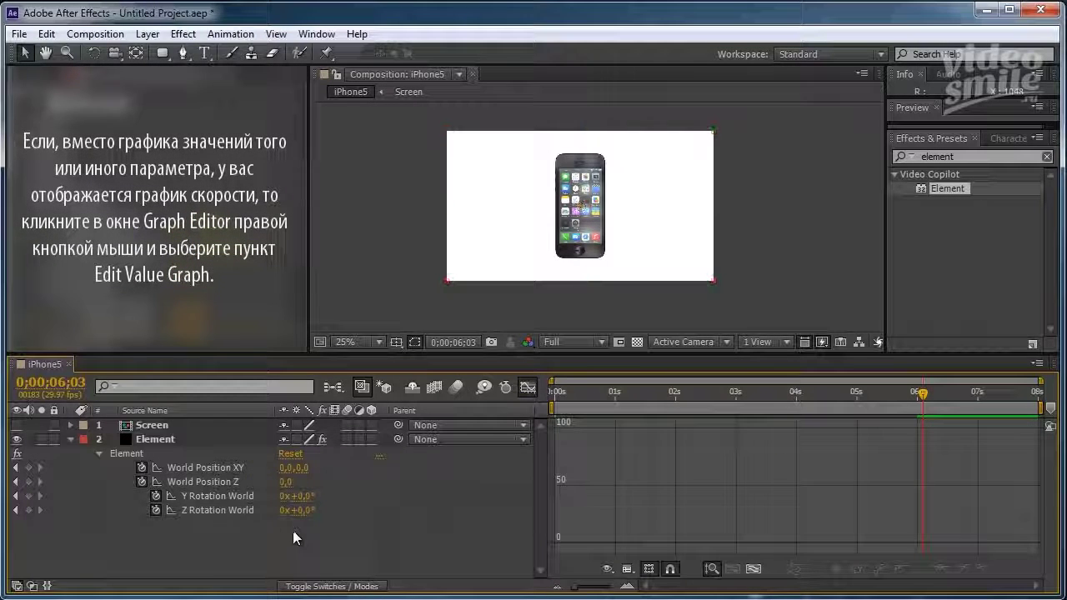
pyautogui.click(218, 482)
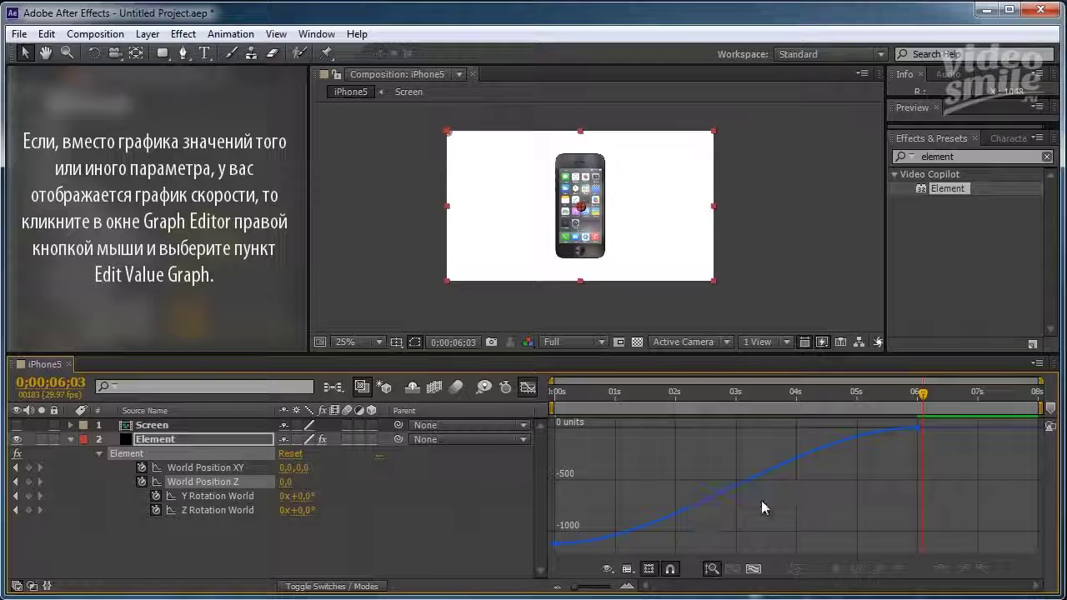
pyautogui.rightClick(677, 457)
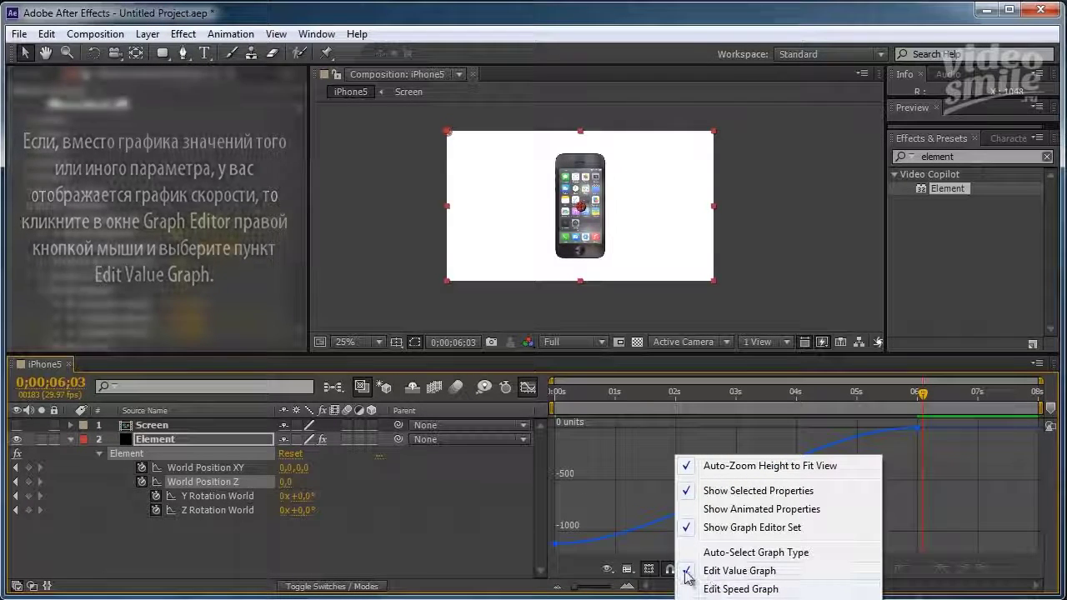
pyautogui.click(731, 571)
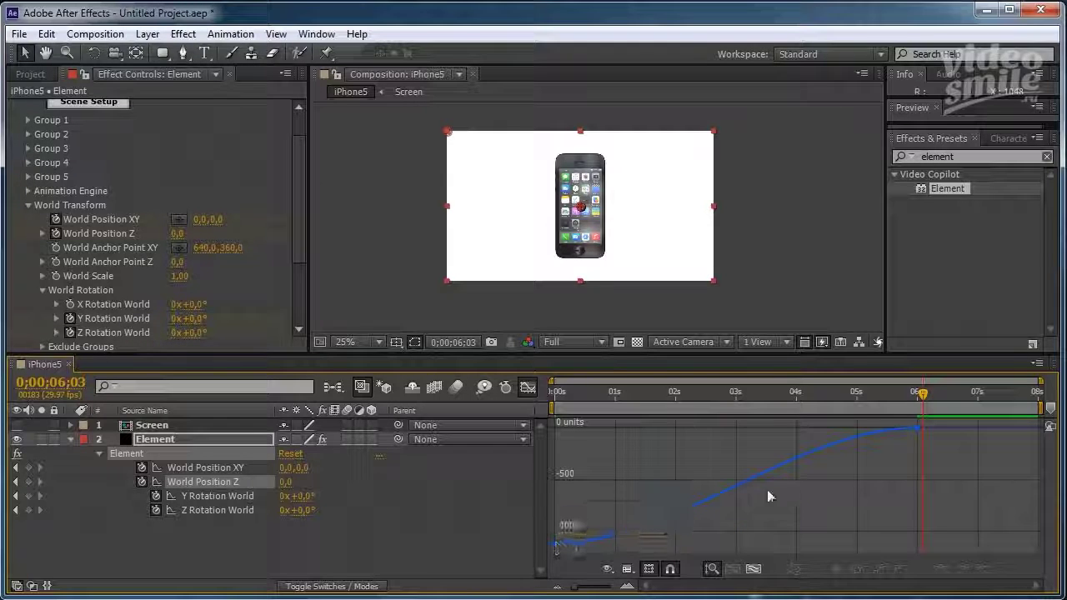
pyautogui.click(918, 428)
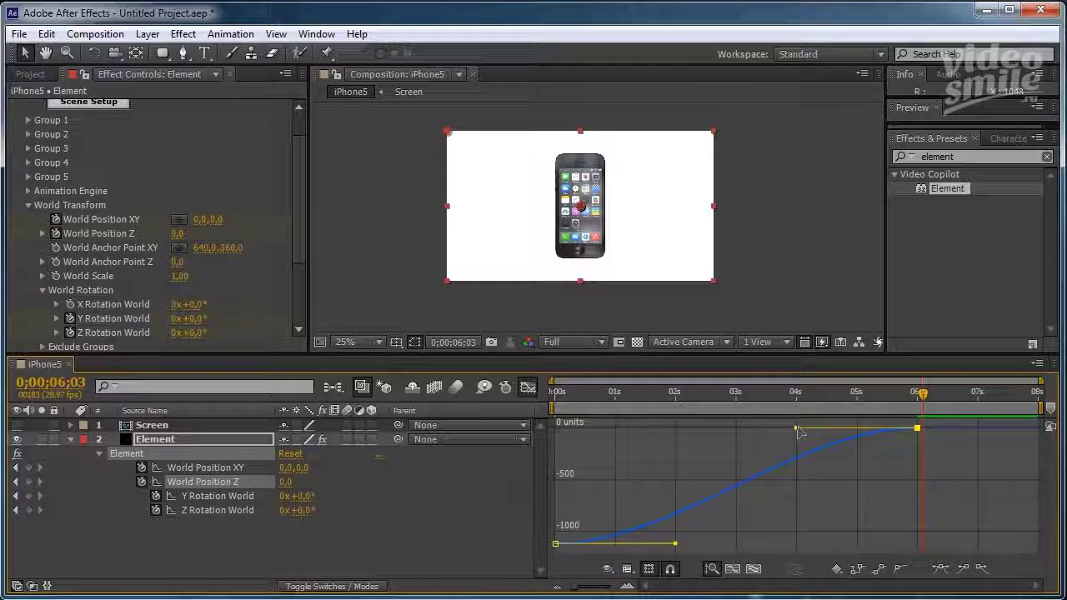
pyautogui.moveTo(798, 432)
pyautogui.mouseDown()
pyautogui.moveTo(899, 474)
pyautogui.moveTo(834, 500)
pyautogui.mouseUp()
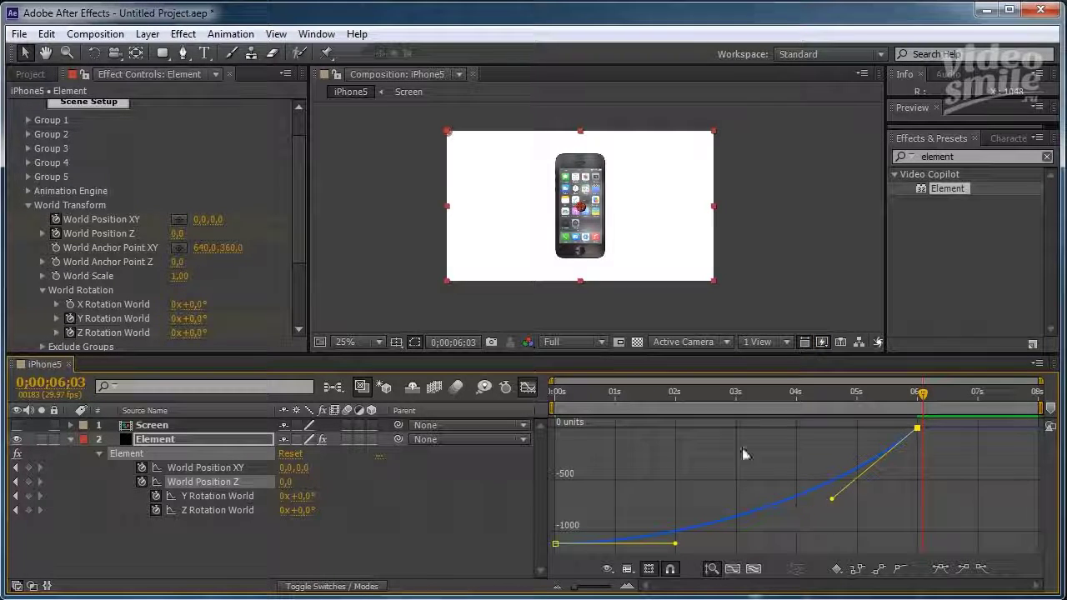
# Reshape the Y and Z Rotation World curves toward their final keyframes, then return to the keyframe view
pyautogui.click(207, 501)
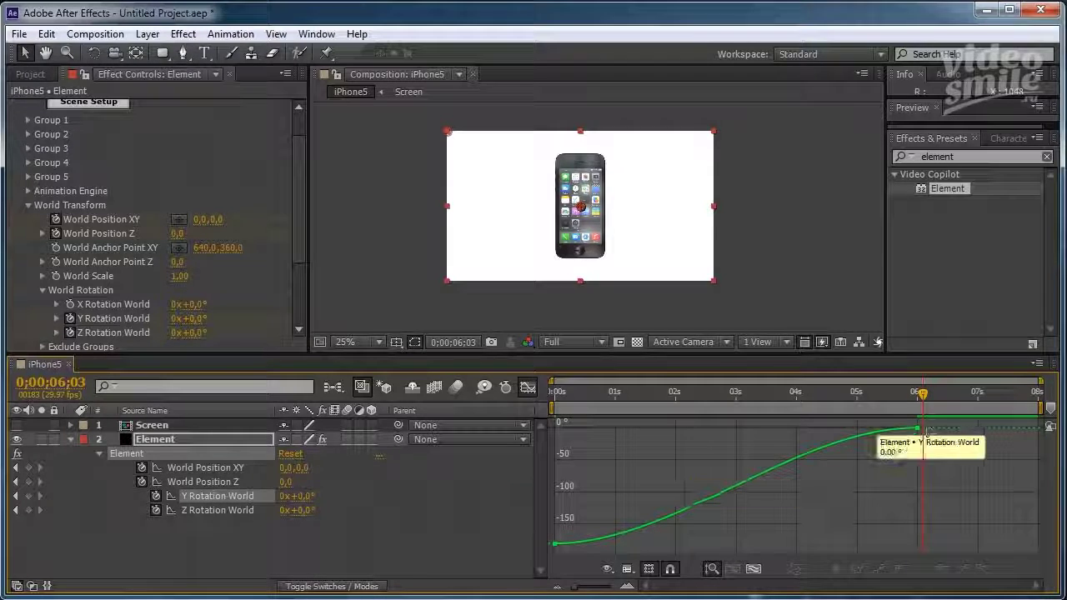
pyautogui.click(823, 446)
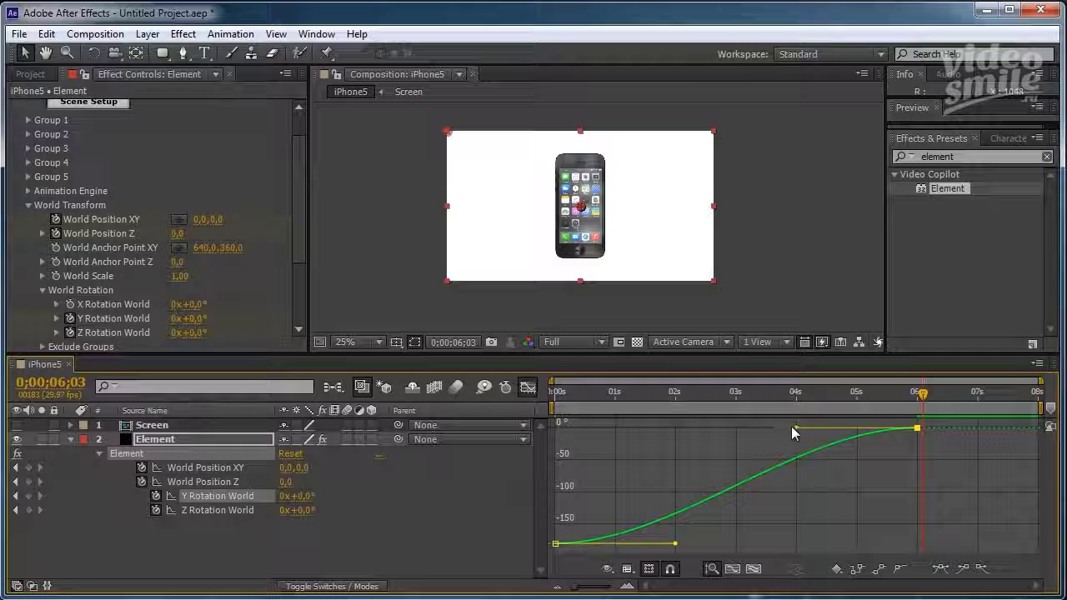
pyautogui.moveTo(795, 428); pyautogui.dragTo(830, 505)
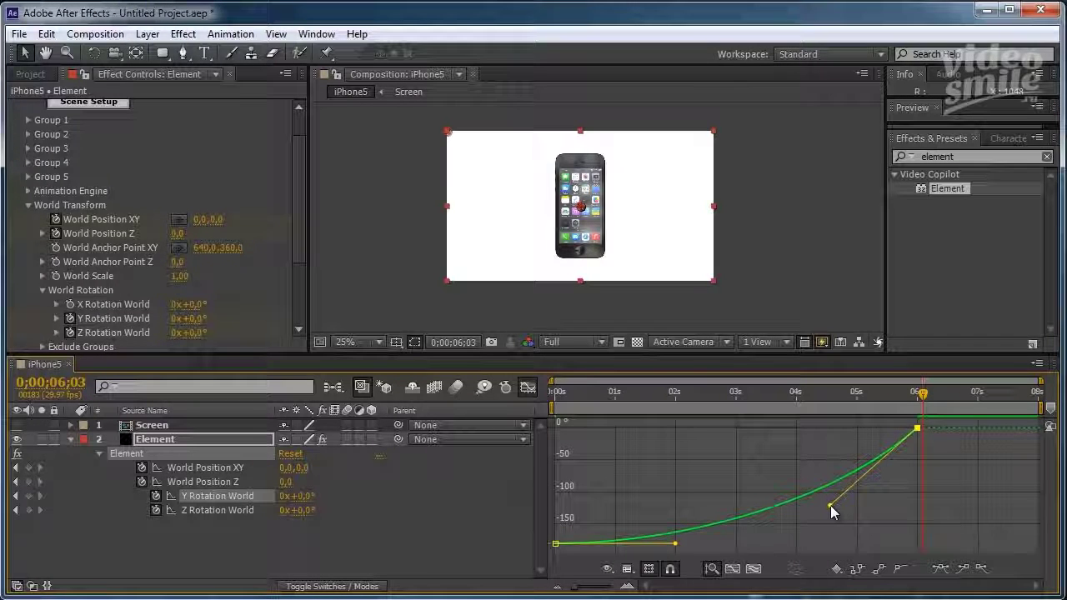
pyautogui.click(215, 510)
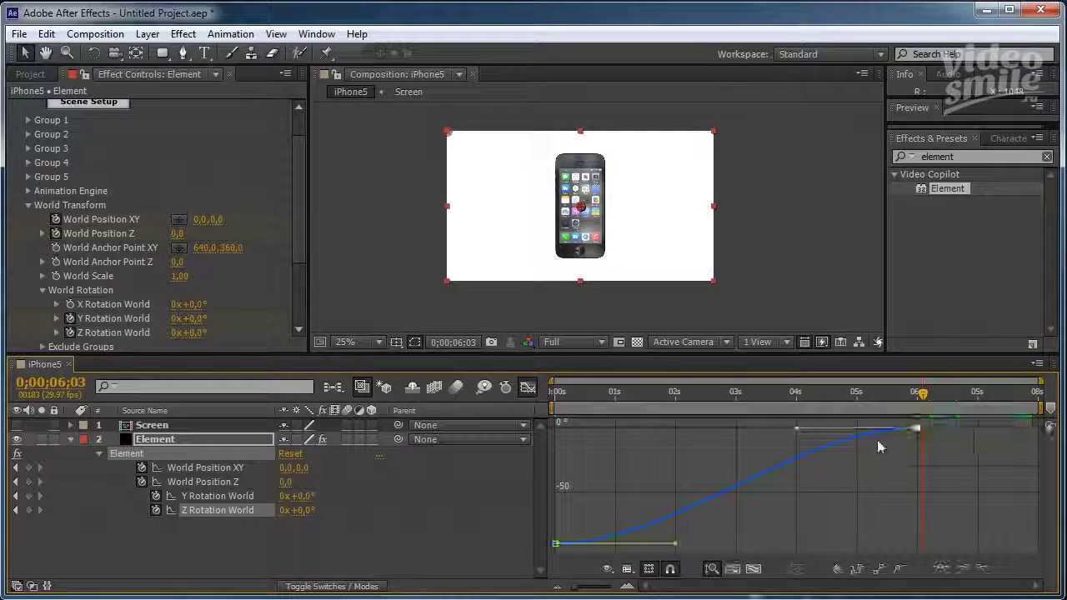
pyautogui.moveTo(796, 429); pyautogui.dragTo(847, 506)
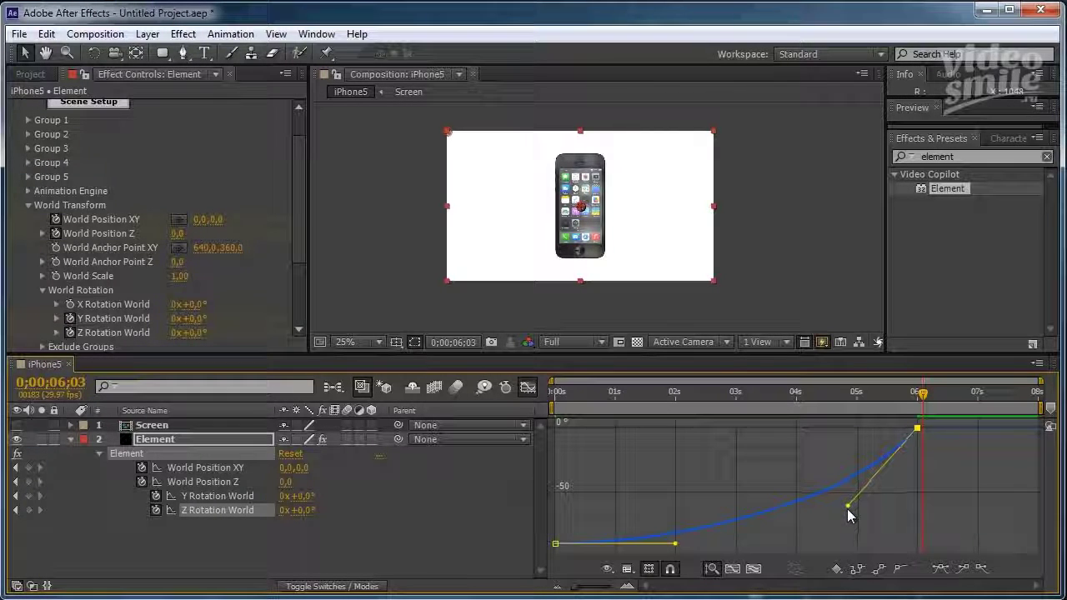
pyautogui.click(529, 388)
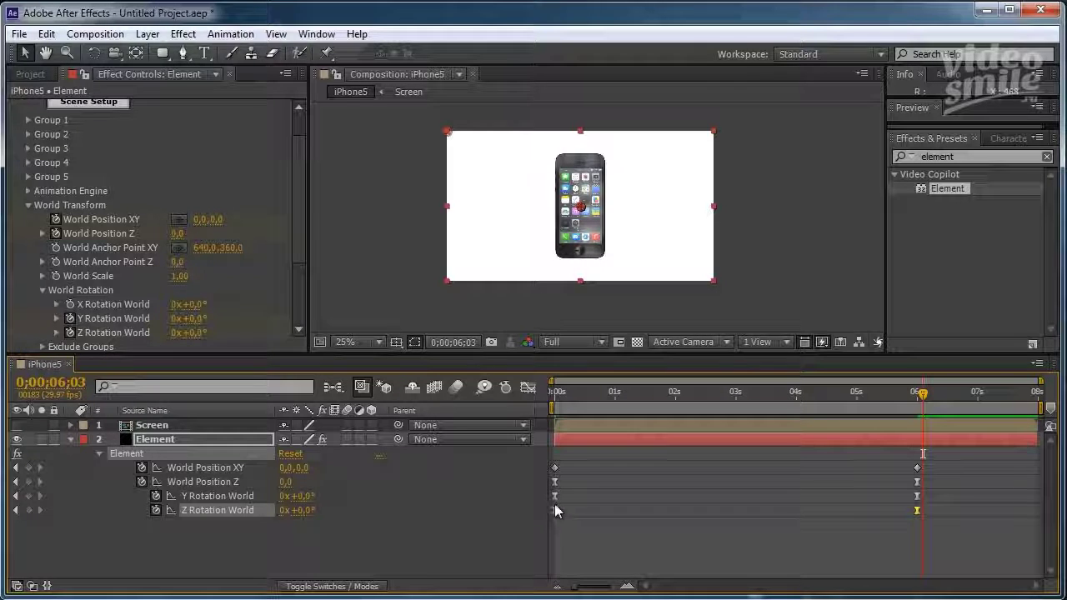
# Collapse the Element layer, enlarge the composition view, and preview the phone fly-in from the start
pyautogui.click(70, 439)
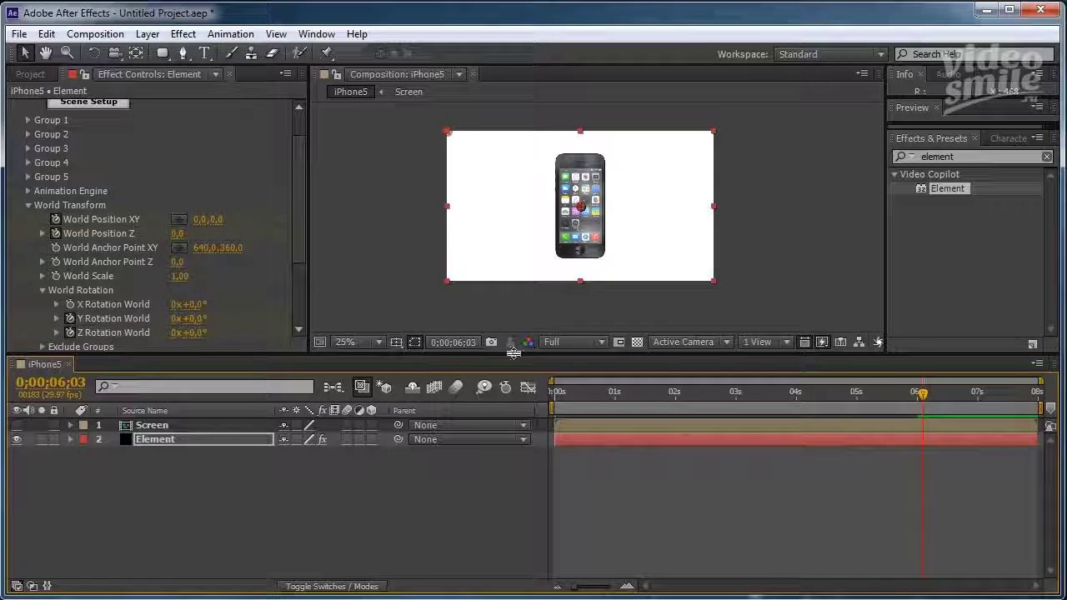
pyautogui.moveTo(514, 354); pyautogui.dragTo(513, 409)
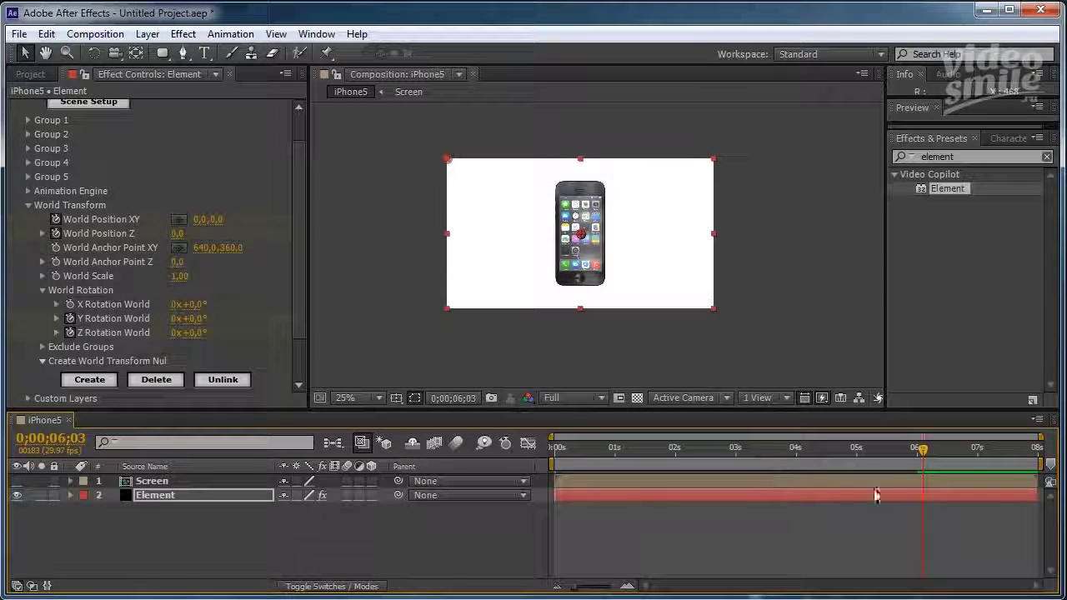
pyautogui.moveTo(923, 448)
pyautogui.mouseDown()
pyautogui.moveTo(579, 473)
pyautogui.moveTo(492, 495)
pyautogui.mouseUp()
pyautogui.click(478, 543)
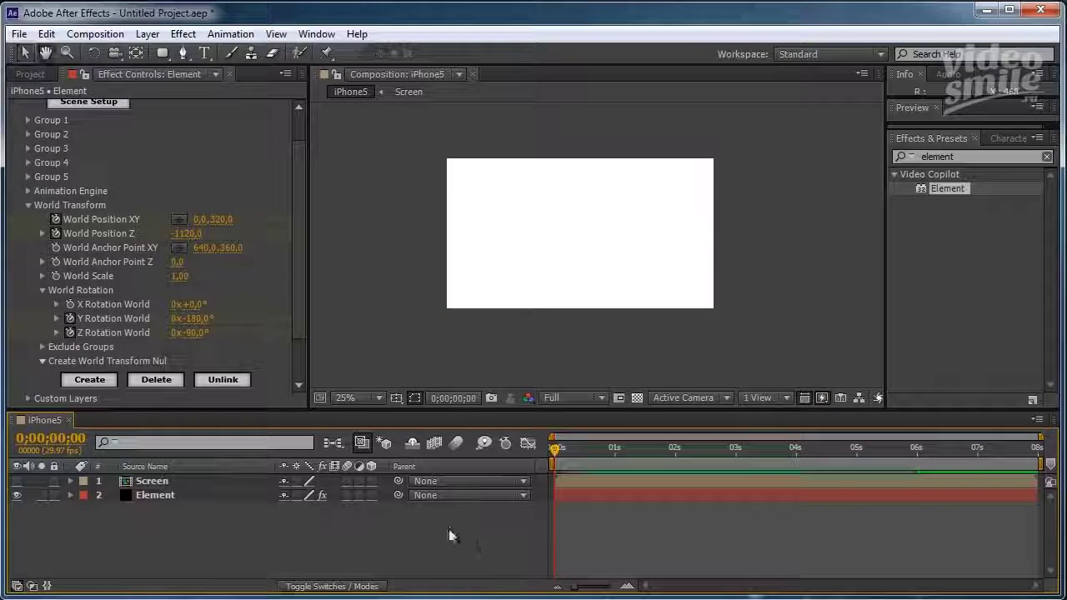
pyautogui.press('space')
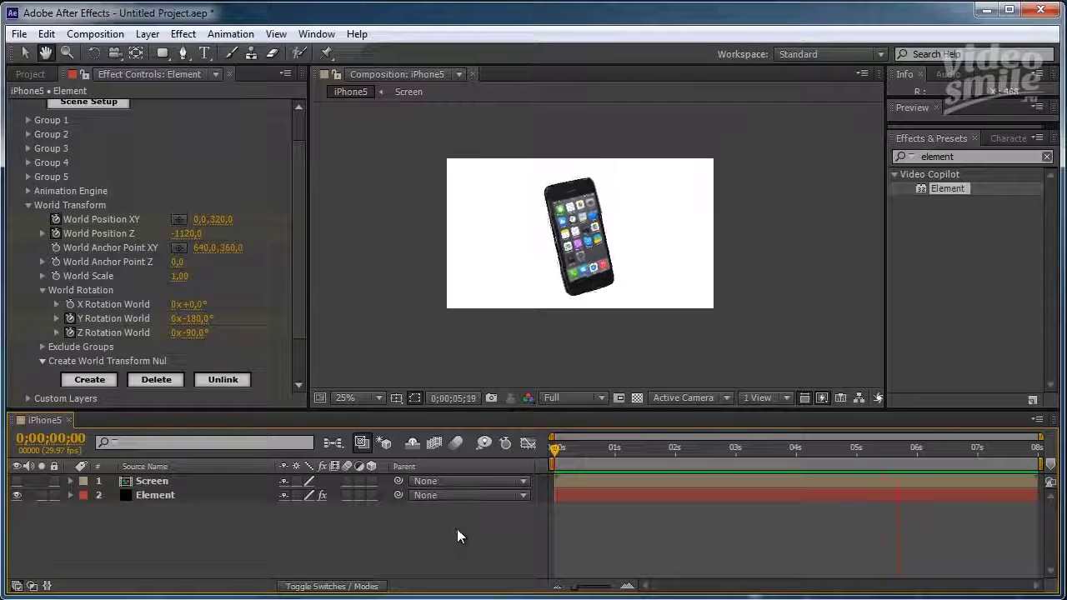
pyautogui.moveTo(940, 450)
pyautogui.mouseDown()
pyautogui.moveTo(773, 456)
pyautogui.moveTo(709, 470)
pyautogui.mouseUp()
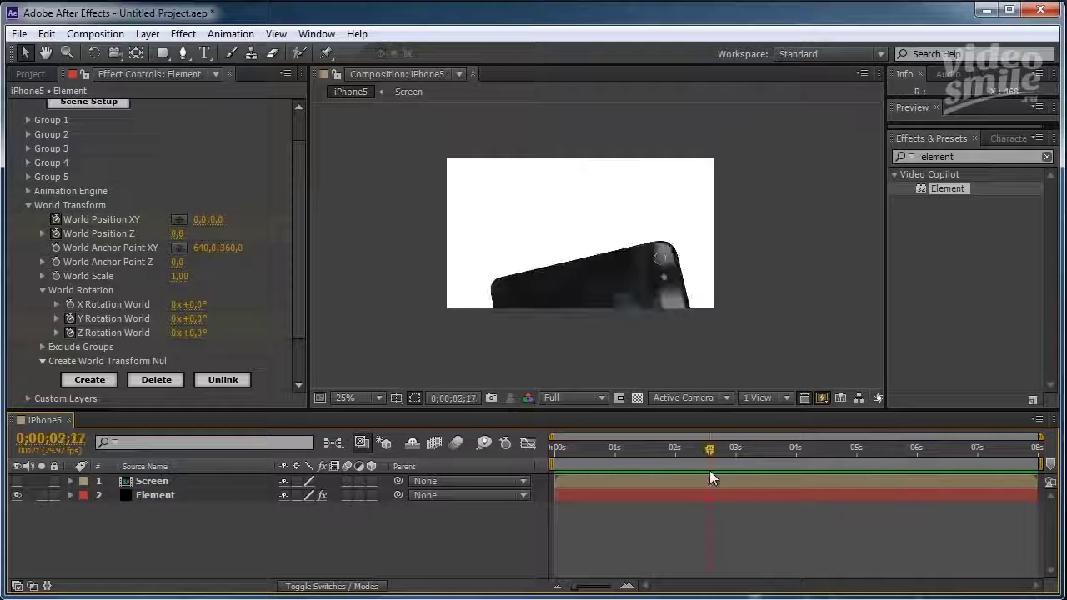
# Zoom the viewer in close and pan along the phone's edge to inspect for jagged pixels
pyautogui.scroll(2, 616, 314)
pyautogui.scroll(2, 659, 342)
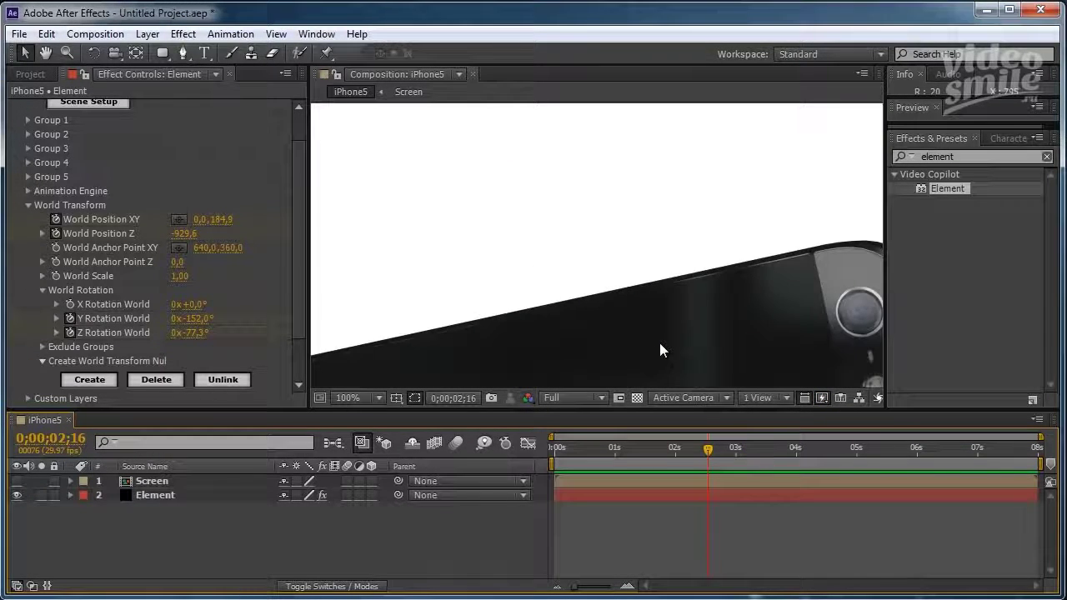
pyautogui.scroll(-2, 659, 343)
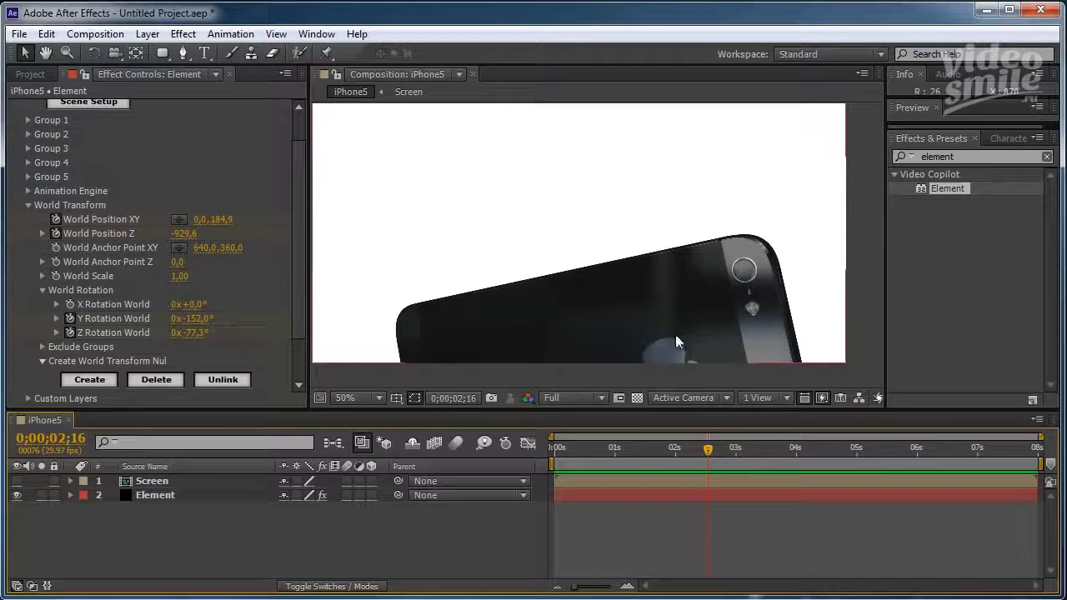
pyautogui.moveTo(491, 411); pyautogui.dragTo(492, 427)
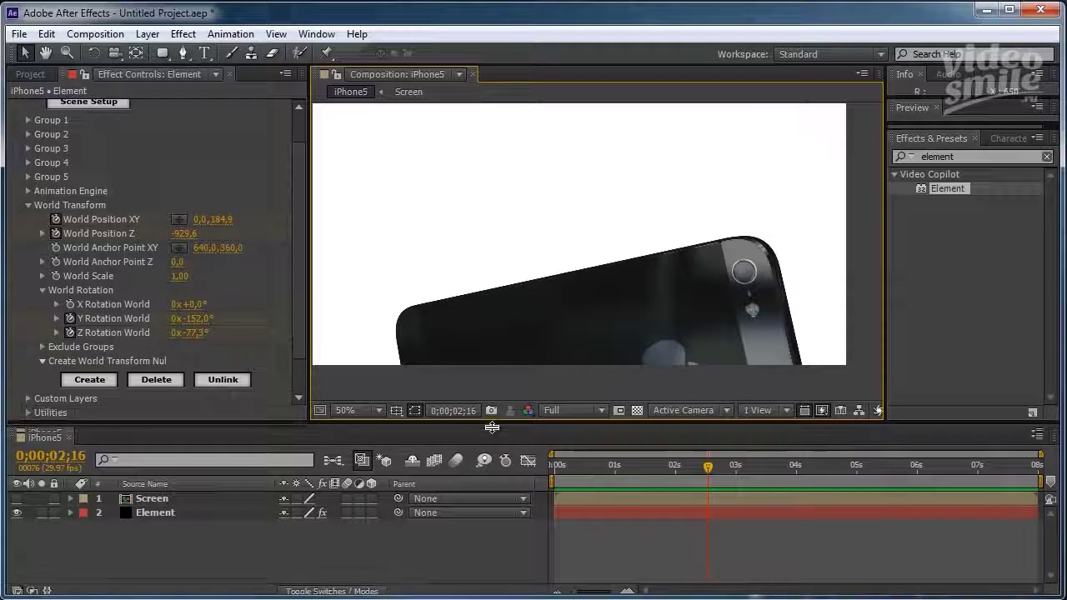
pyautogui.scroll(2, 614, 304)
pyautogui.moveTo(694, 350); pyautogui.dragTo(523, 339)
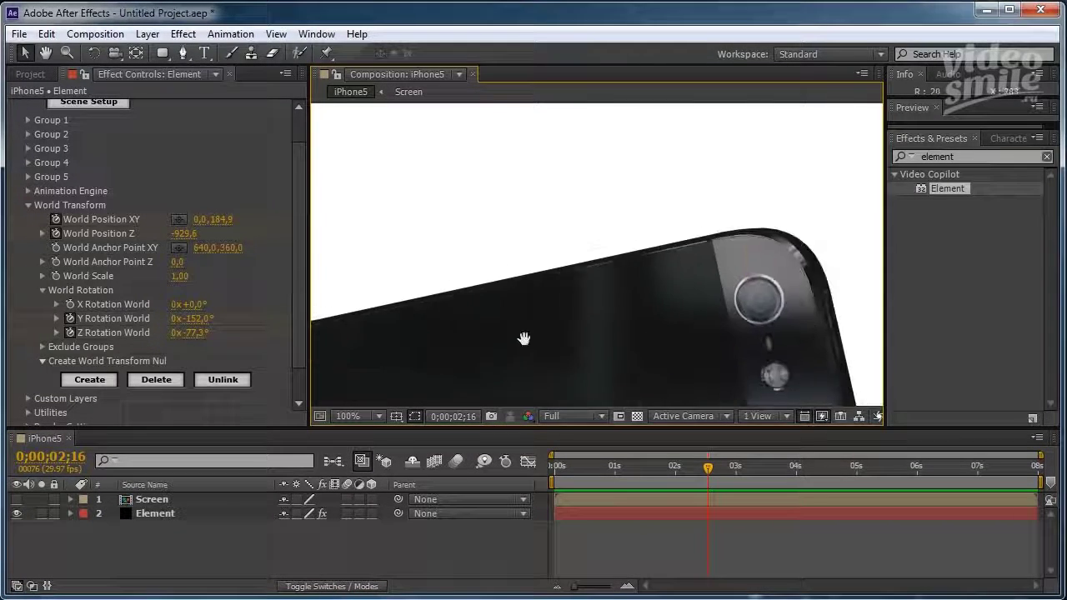
pyautogui.scroll(2, 706, 242)
pyautogui.scroll(2, 728, 258)
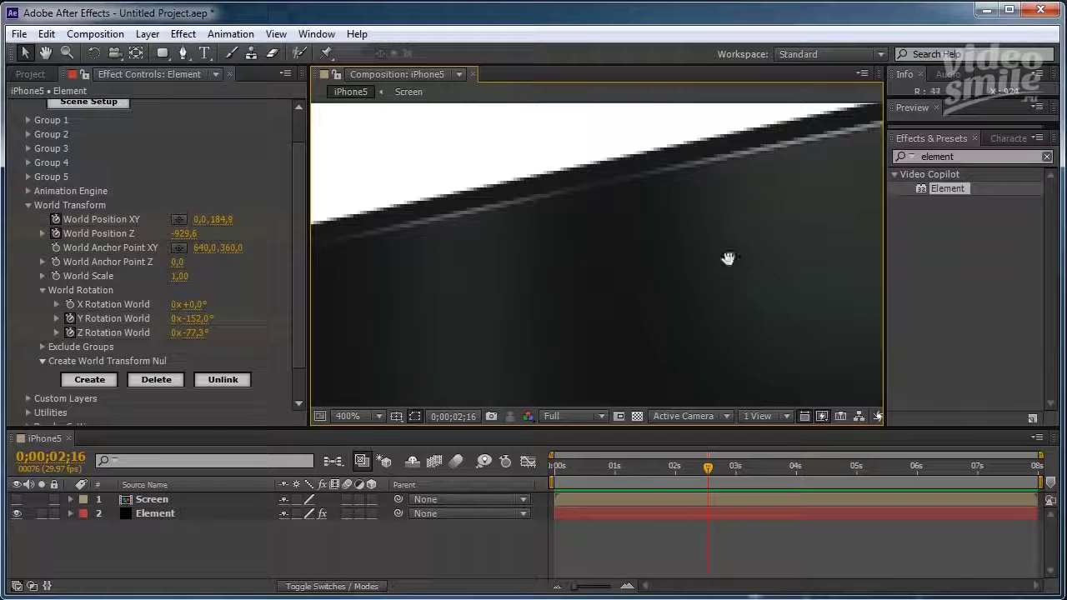
pyautogui.moveTo(728, 259); pyautogui.dragTo(464, 354)
pyautogui.scroll(1, 663, 260)
pyautogui.moveTo(589, 271); pyautogui.dragTo(617, 344)
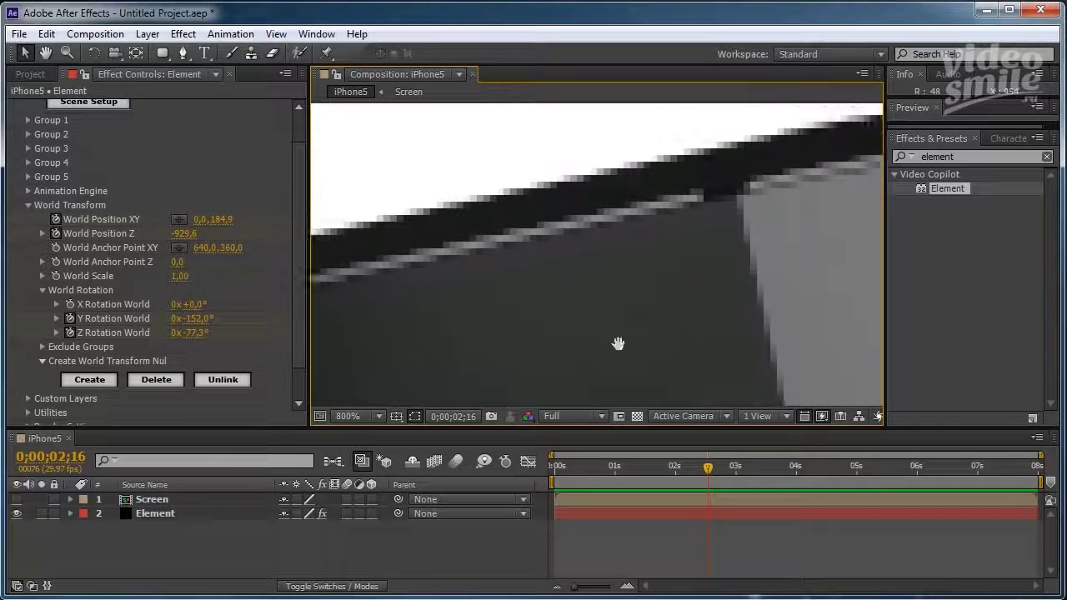
pyautogui.scroll(-1, 618, 343)
pyautogui.moveTo(441, 316); pyautogui.dragTo(675, 327)
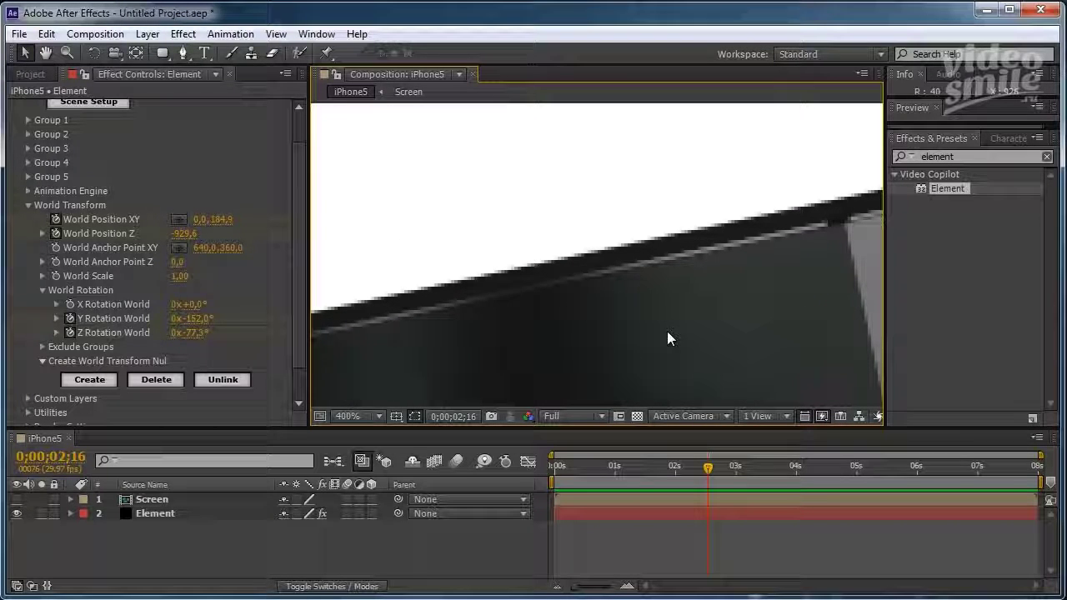
# Set Element's Output > Sampling & Aliasing Supersampling to 2, then collapse the Output group
pyautogui.scroll(2, 142, 200)
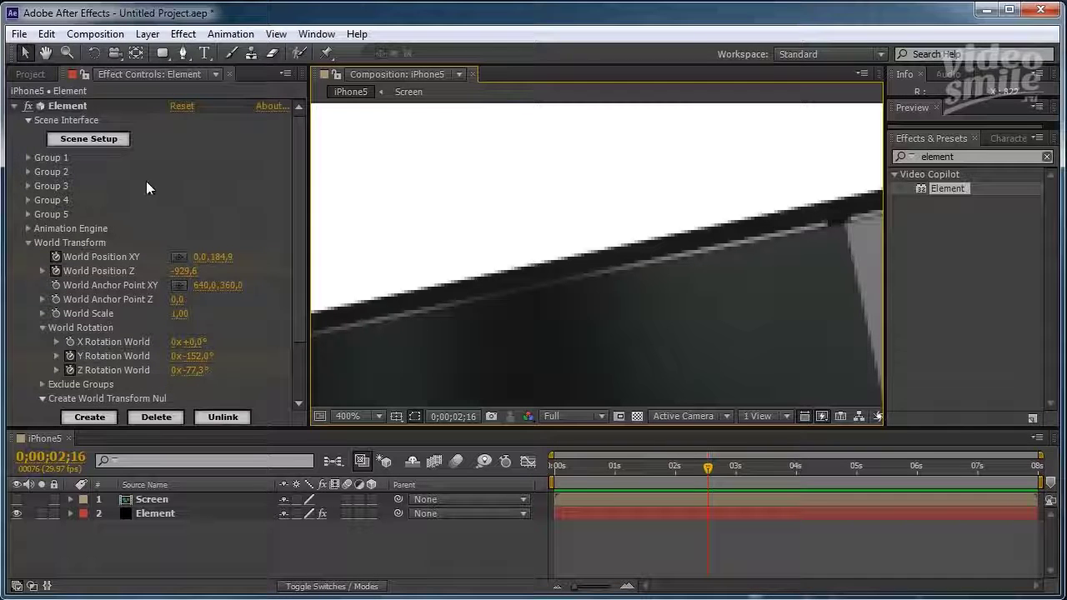
pyautogui.click(29, 243)
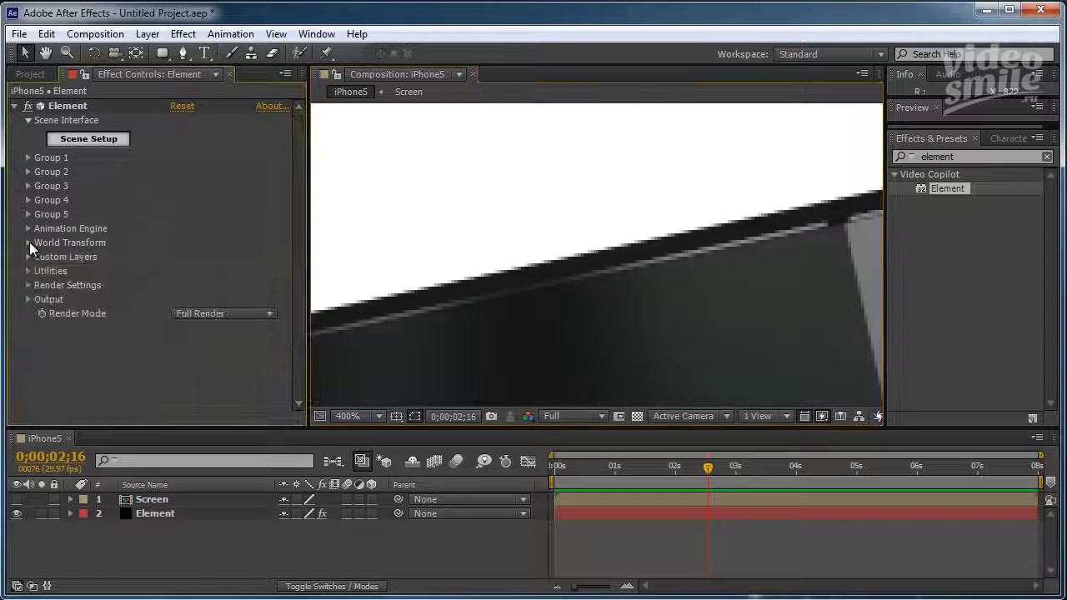
pyautogui.click(28, 299)
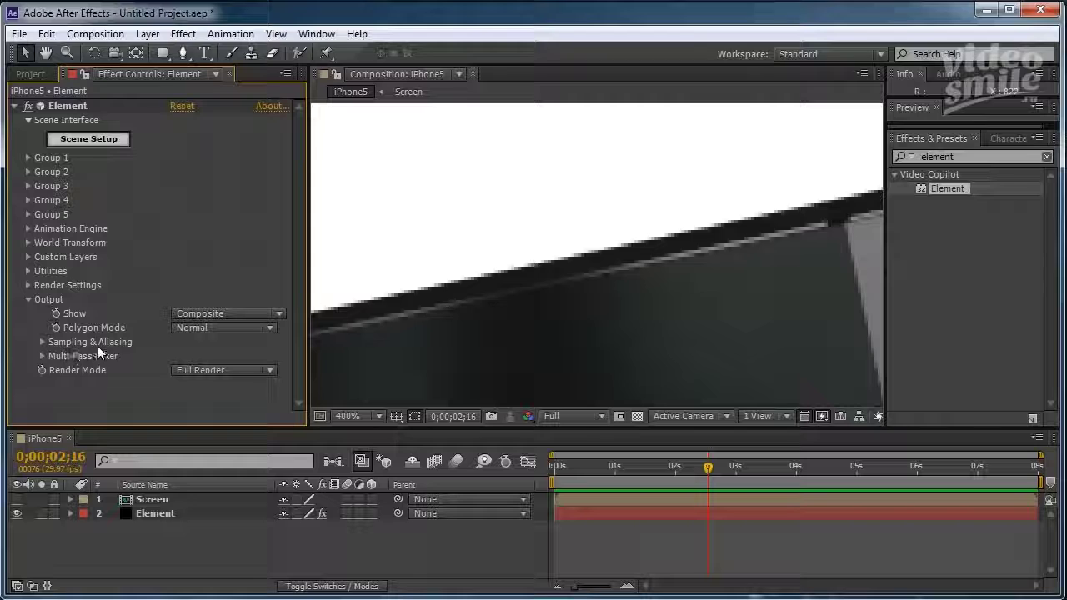
pyautogui.click(41, 343)
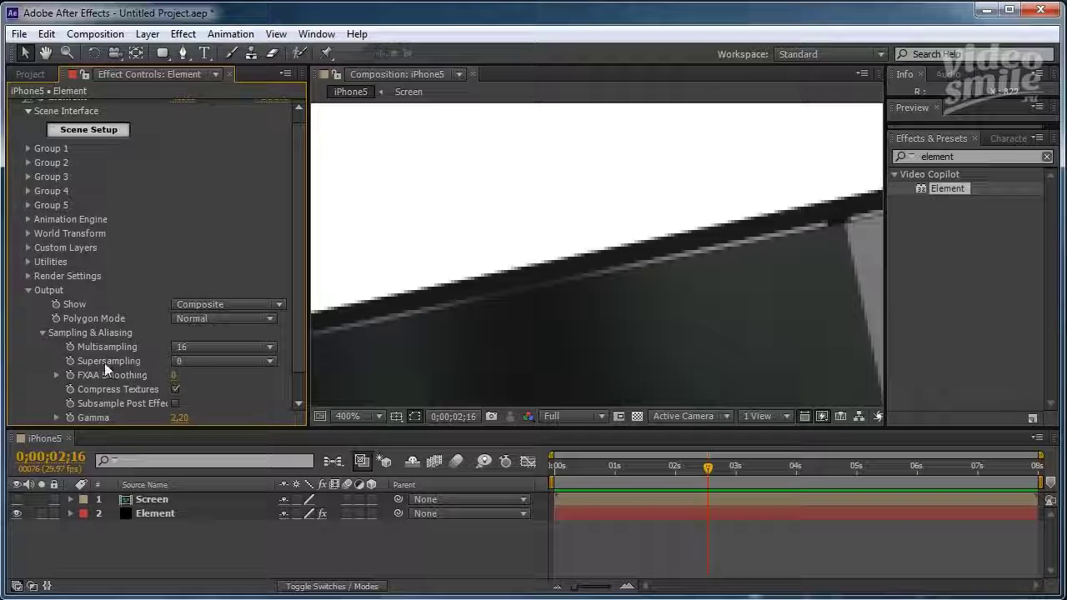
pyautogui.click(267, 366)
pyautogui.click(211, 397)
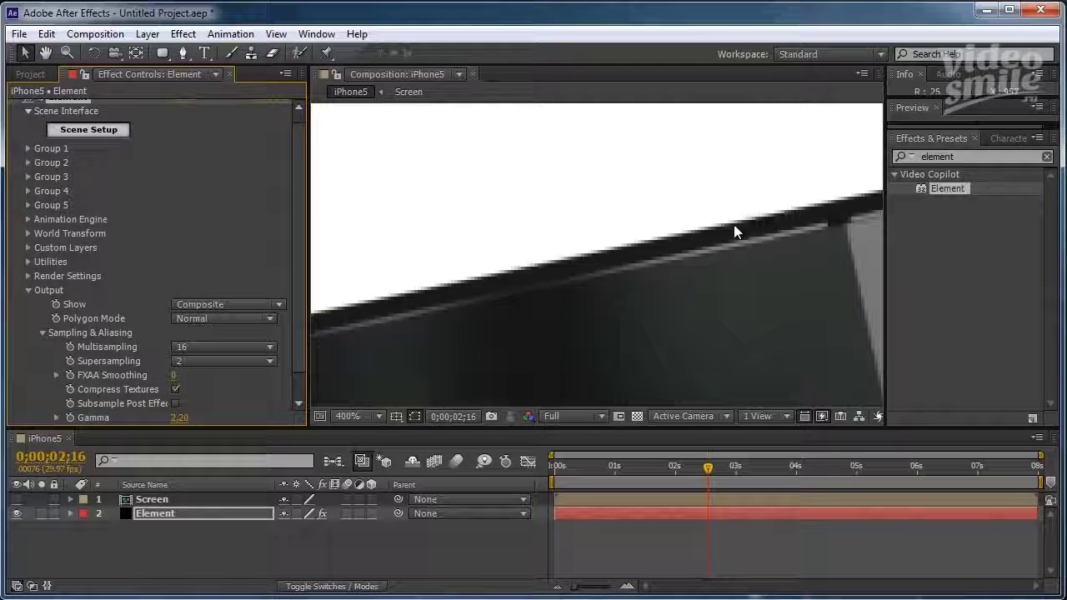
pyautogui.click(260, 365)
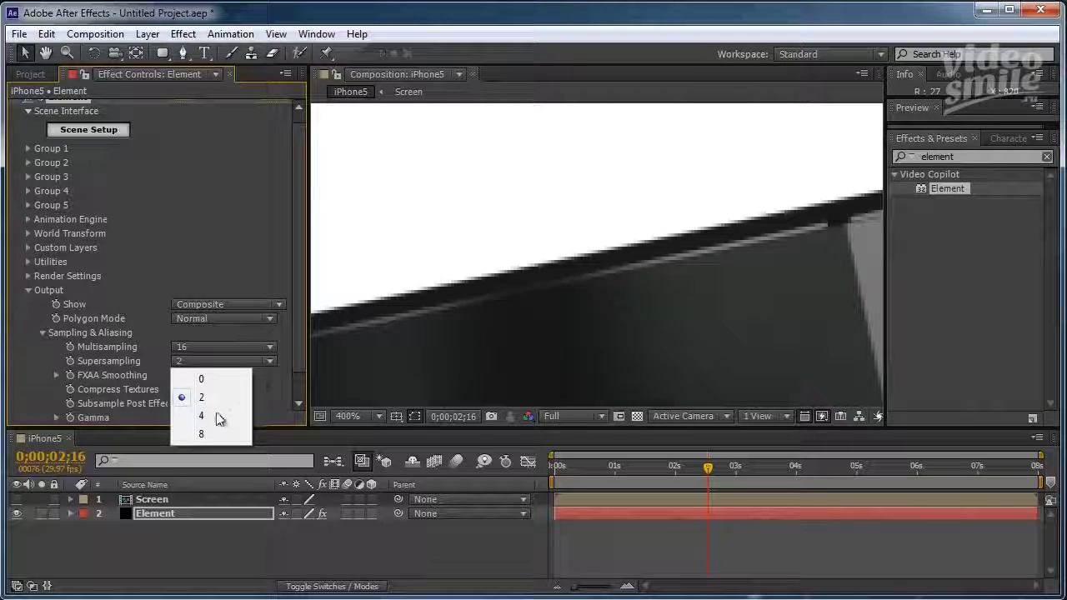
pyautogui.click(283, 377)
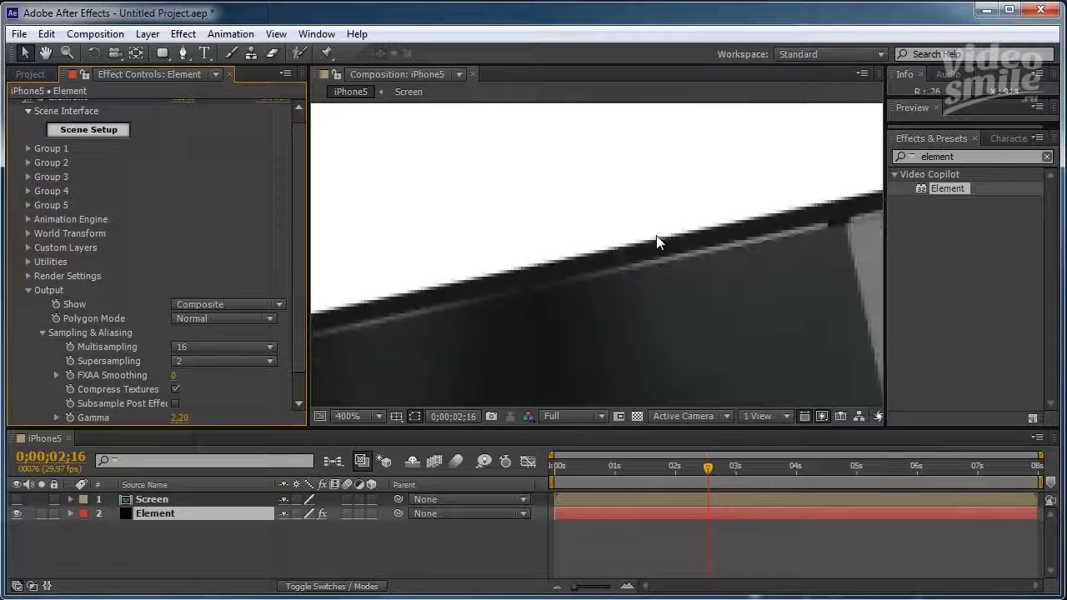
pyautogui.click(27, 290)
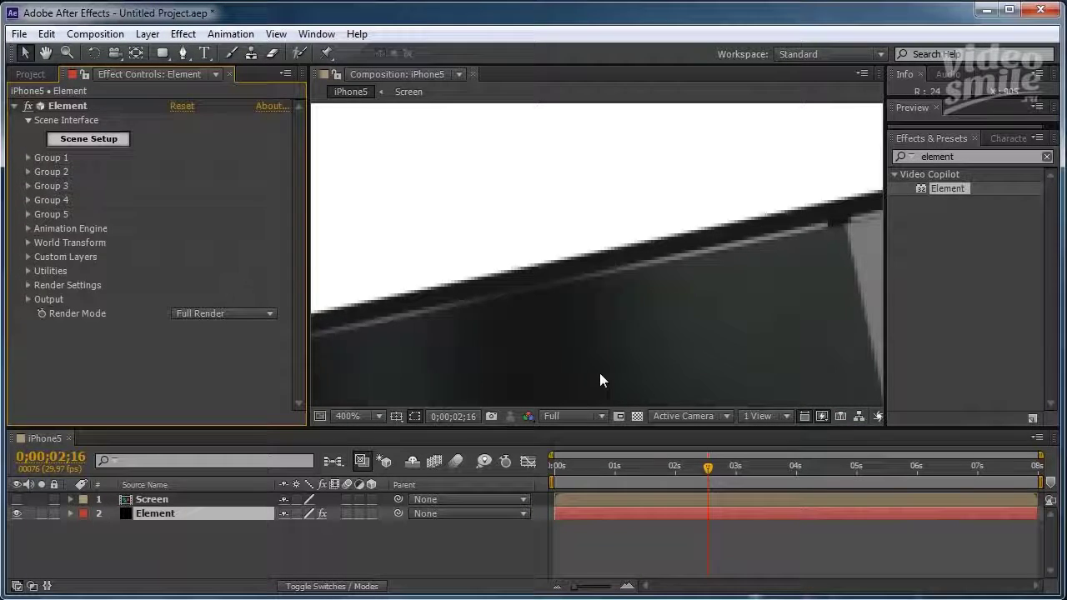
# Enable motion blur on the Element layer and for the composition
pyautogui.scroll(-2, 601, 375)
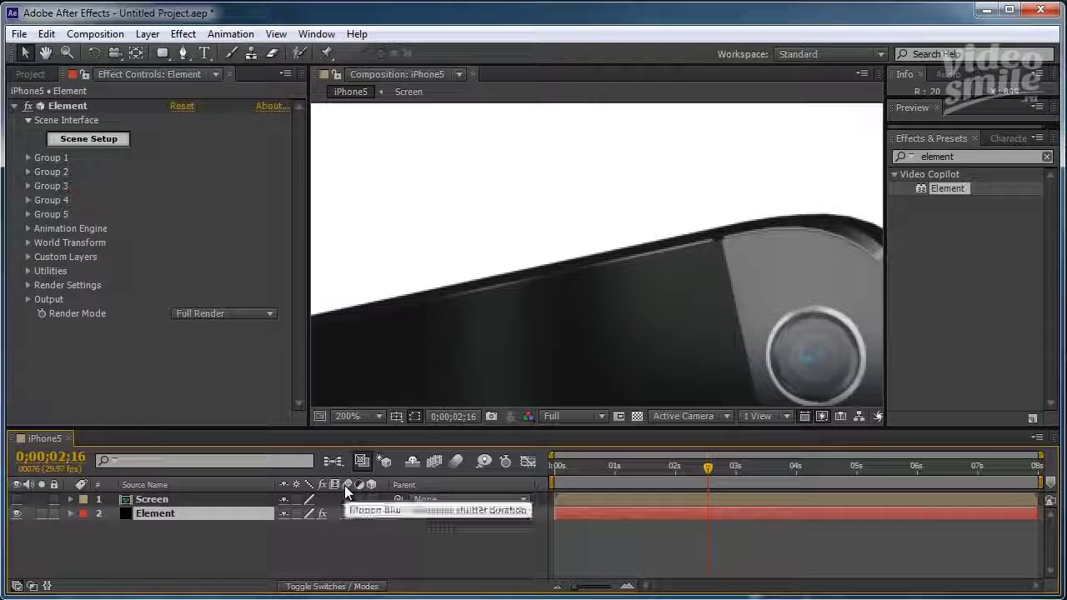
pyautogui.click(345, 513)
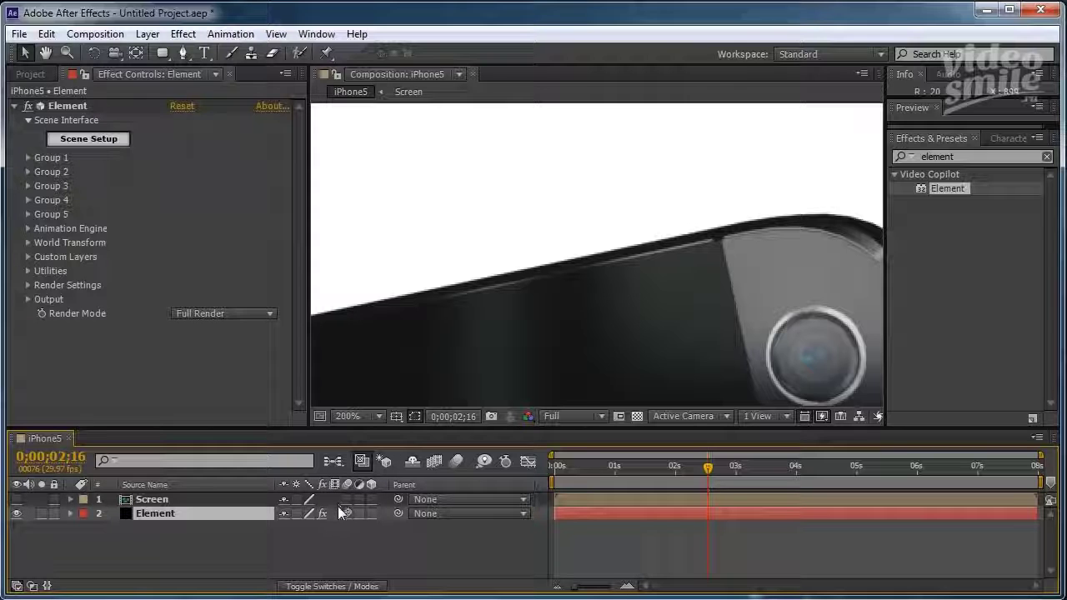
pyautogui.click(454, 464)
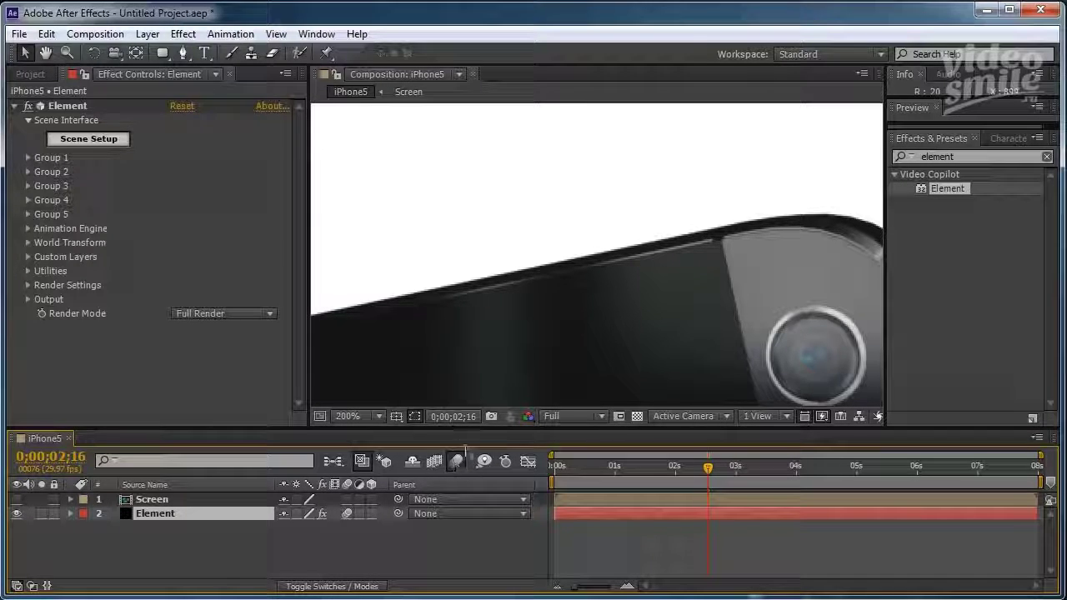
# View the phone at actual size at 0;00;04;00 and recentre the viewer on it
pyautogui.press(',')
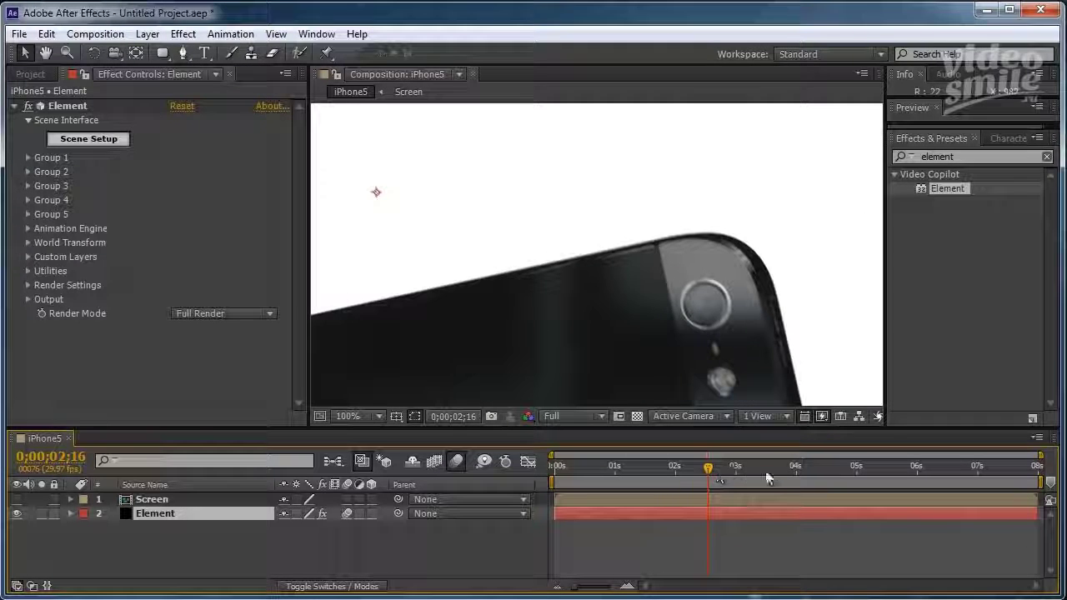
pyautogui.click(767, 467)
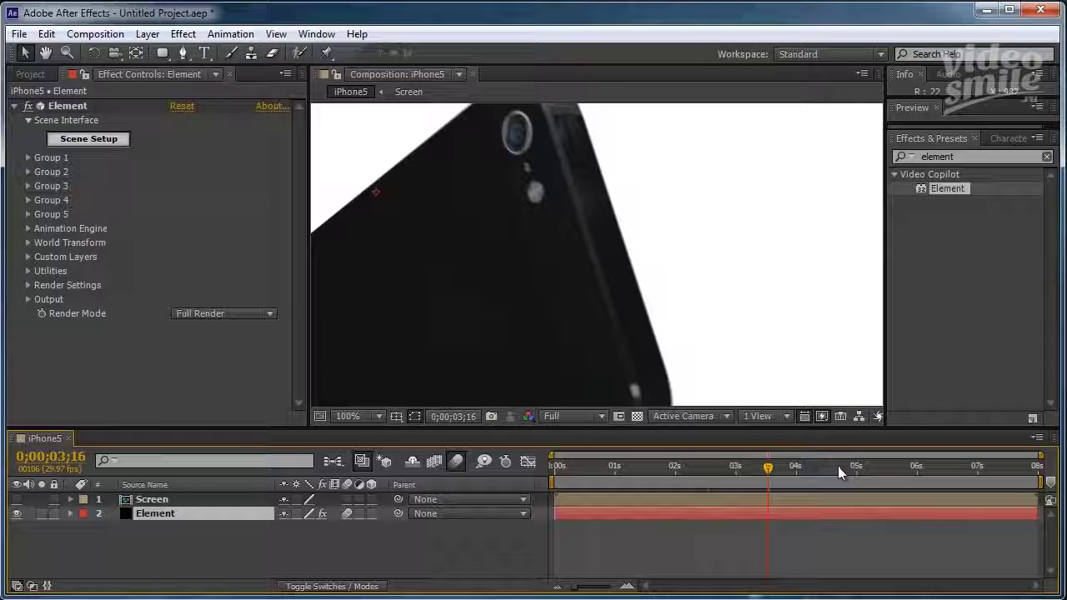
pyautogui.click(843, 472)
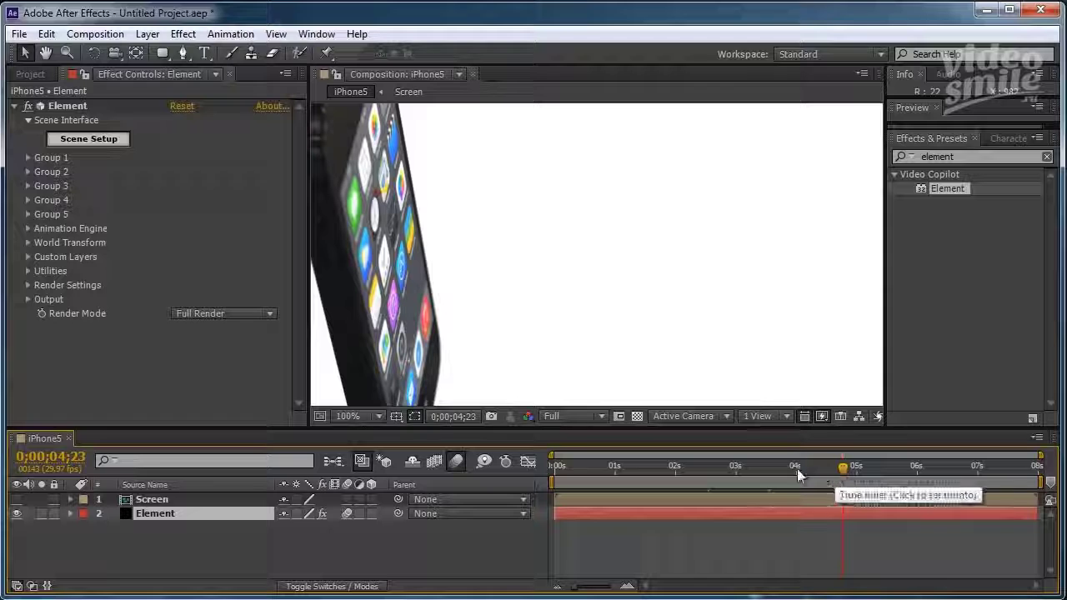
pyautogui.click(798, 471)
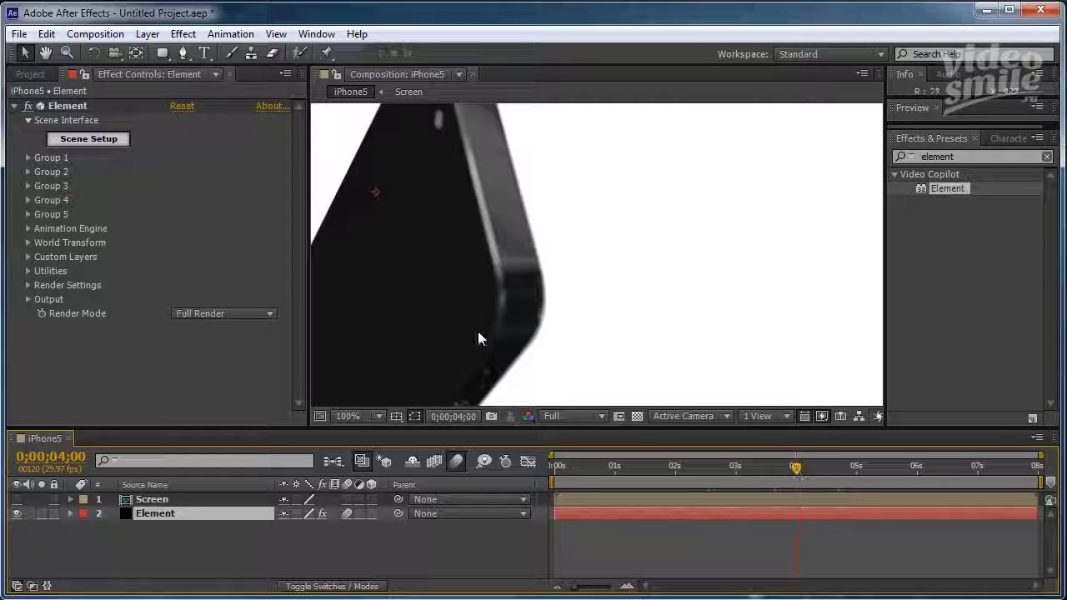
pyautogui.moveTo(478, 331); pyautogui.dragTo(666, 297)
pyautogui.scroll(-2, 650, 316)
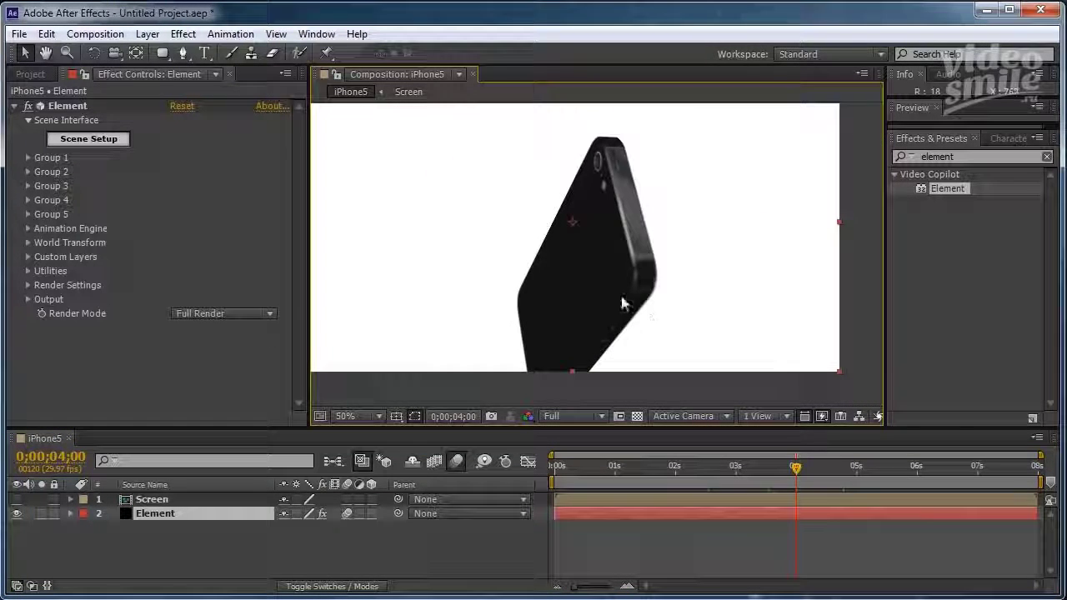
pyautogui.moveTo(678, 343); pyautogui.dragTo(628, 326)
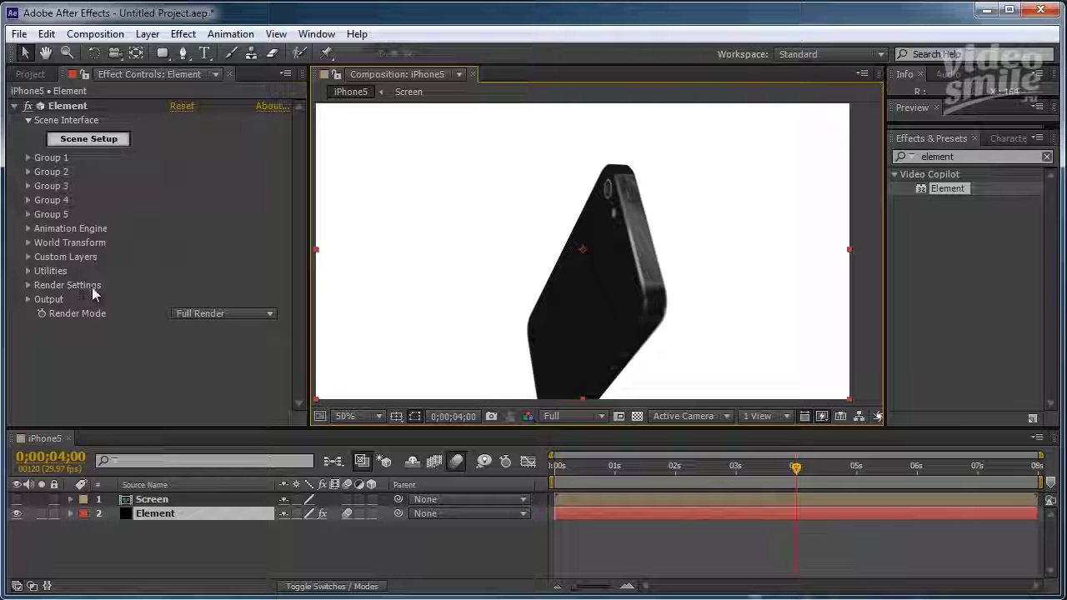
# Set Element's Render Settings > Lighting > Add Lighting to Cinema
pyautogui.click(28, 286)
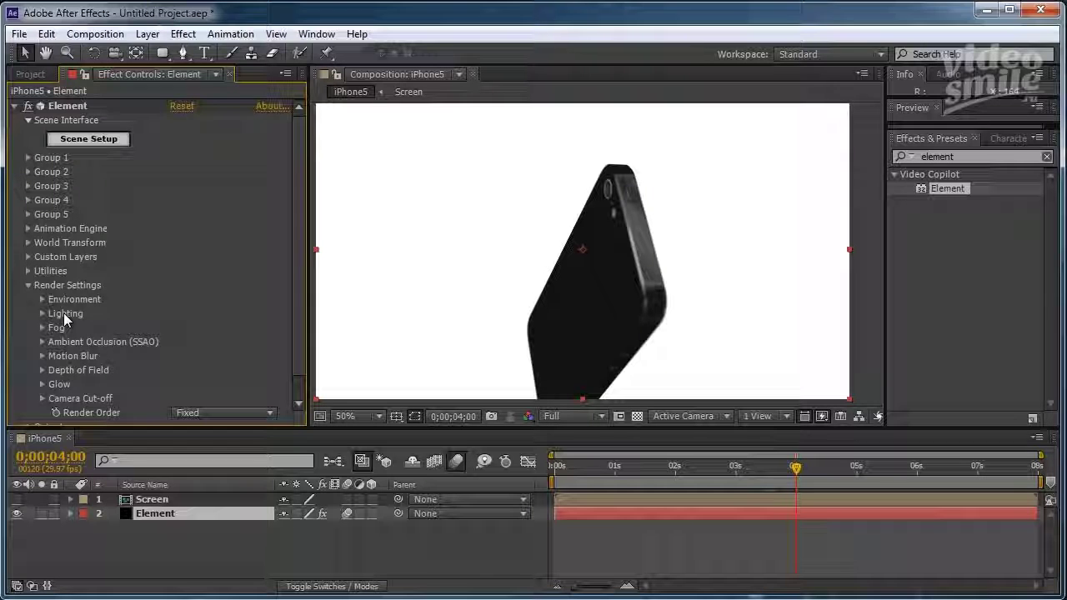
pyautogui.click(42, 313)
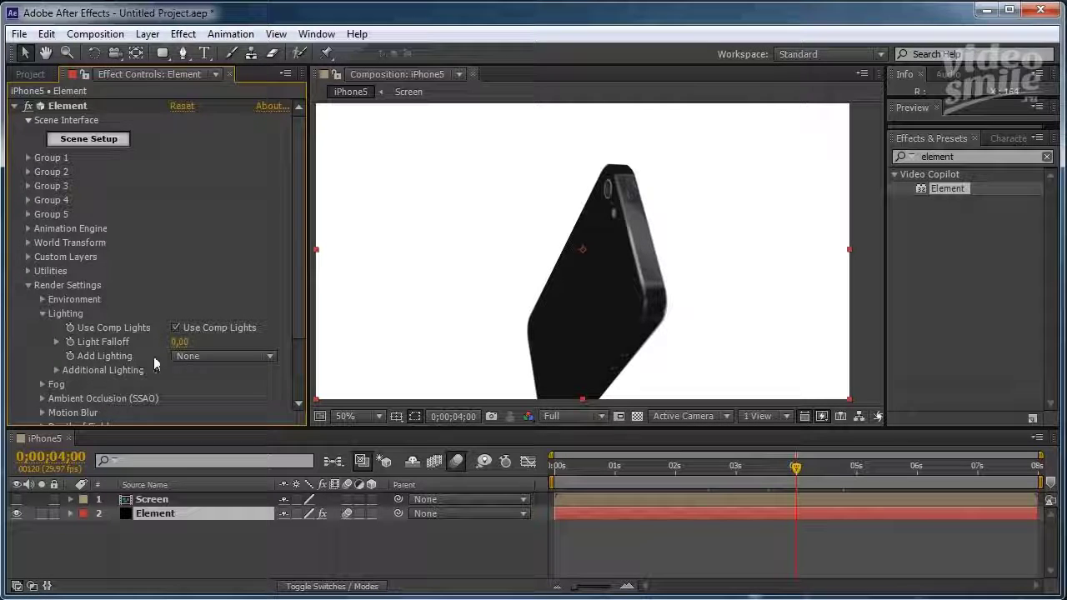
pyautogui.click(241, 356)
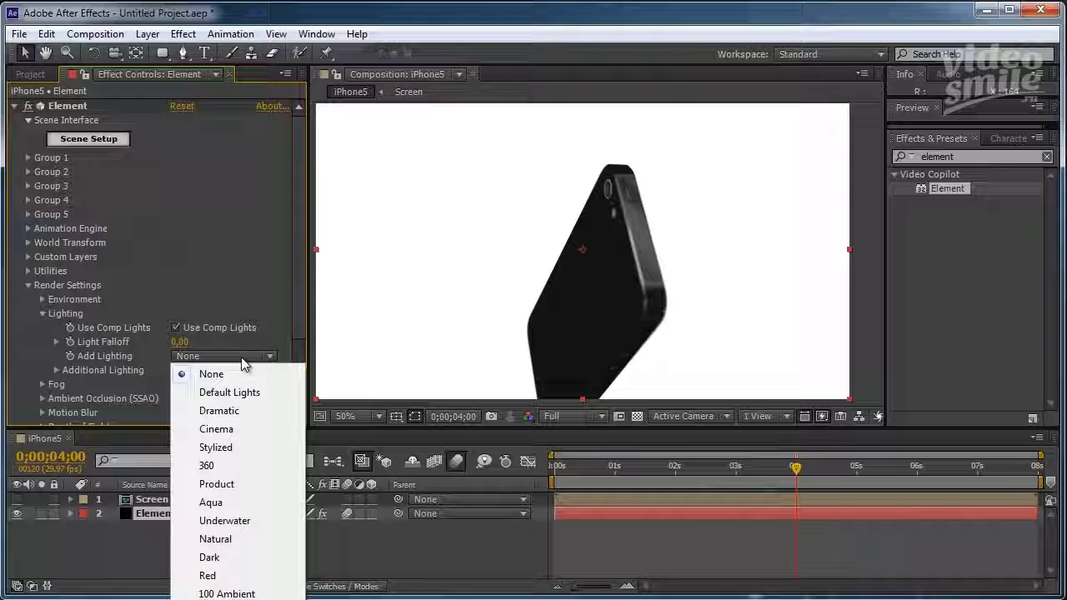
pyautogui.click(212, 428)
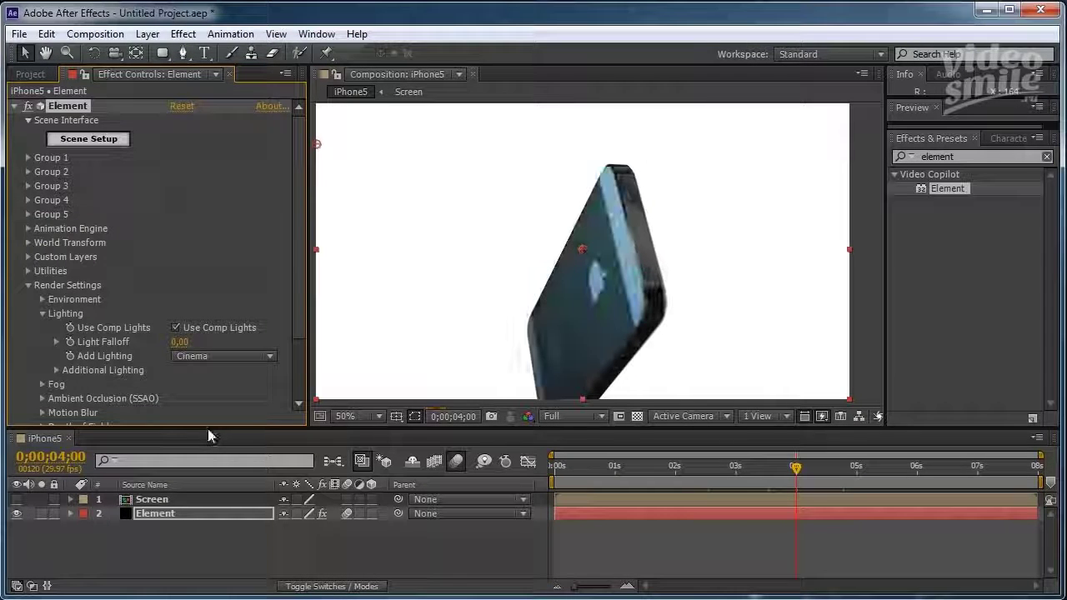
pyautogui.scroll(-3, 213, 386)
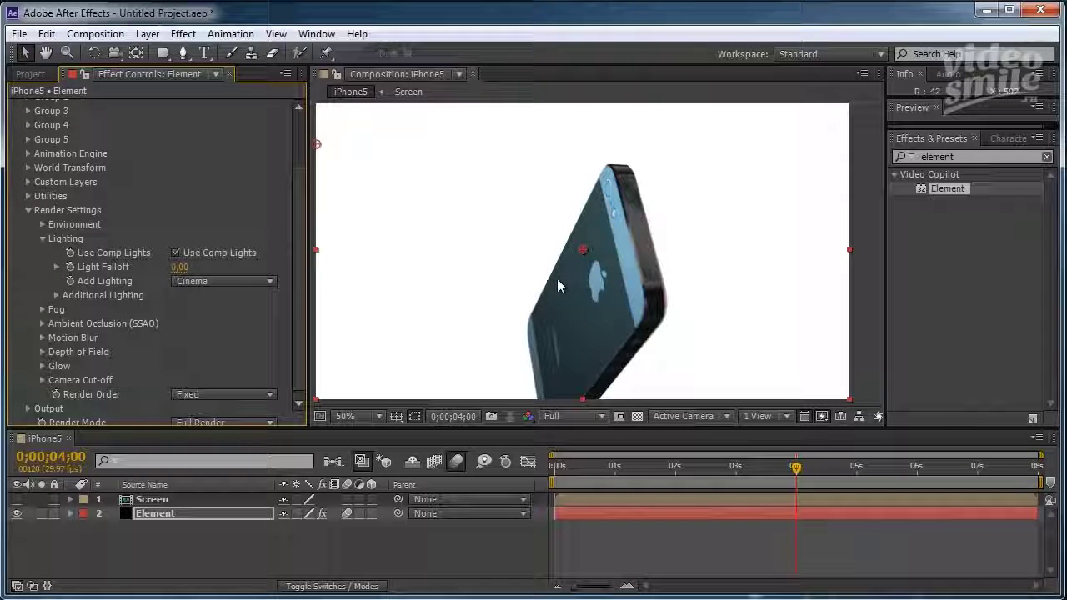
# Set Element's Additional Lighting Brightness Multiplier to 50
pyautogui.click(860, 468)
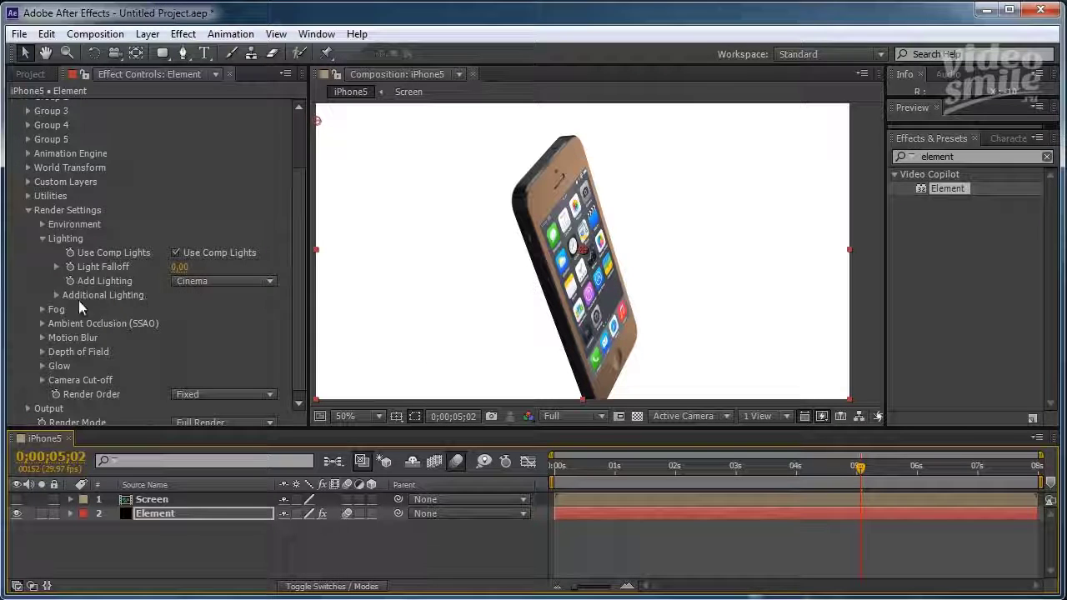
pyautogui.click(57, 296)
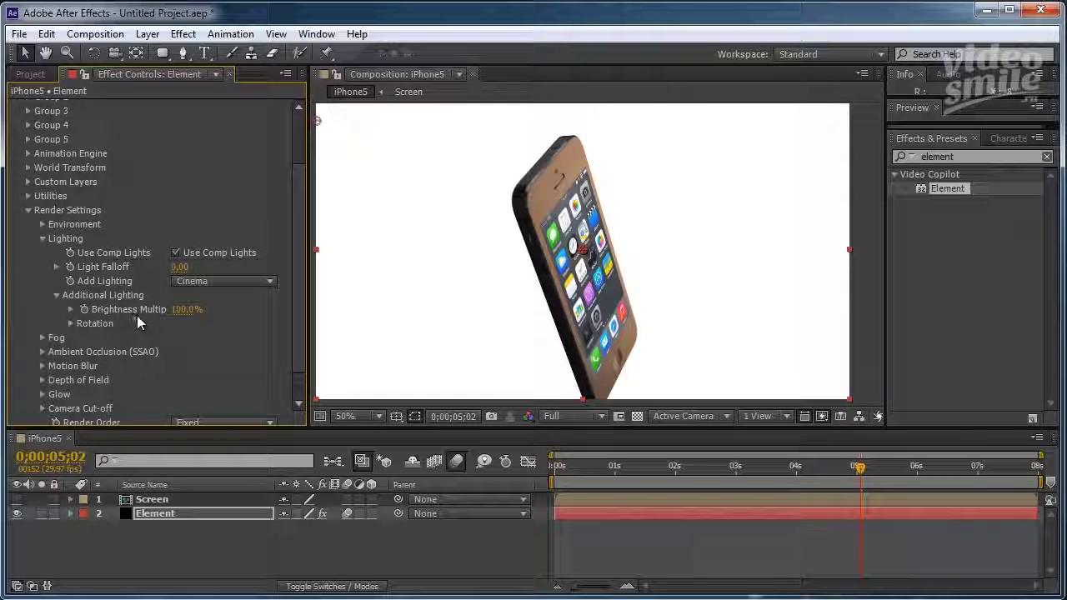
pyautogui.click(369, 312)
pyautogui.moveTo(309, 308); pyautogui.dragTo(337, 311)
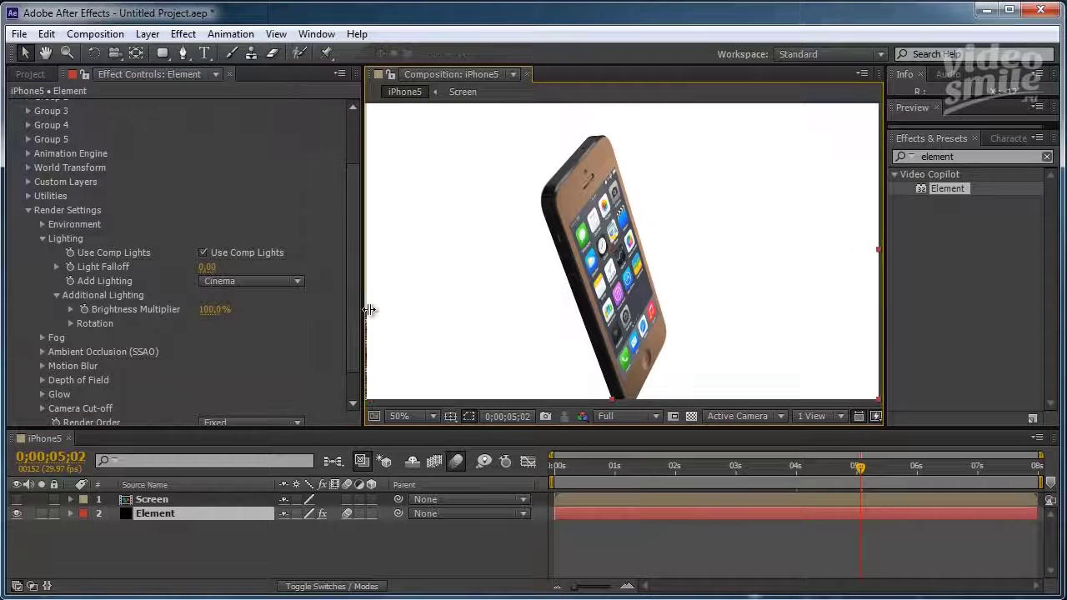
pyautogui.click(200, 310)
pyautogui.write('50')
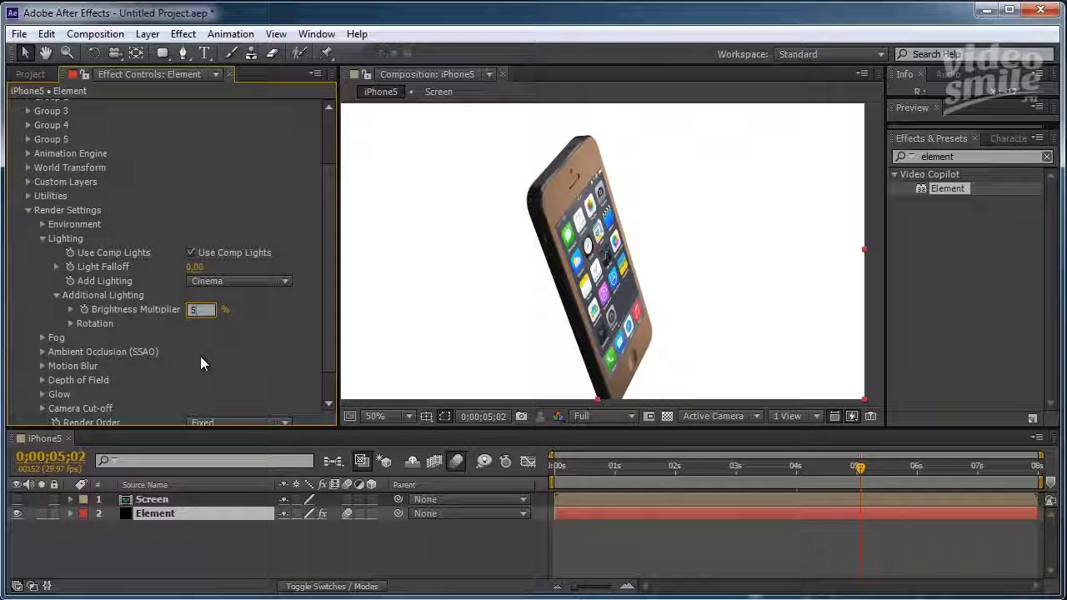
pyautogui.press('Return')
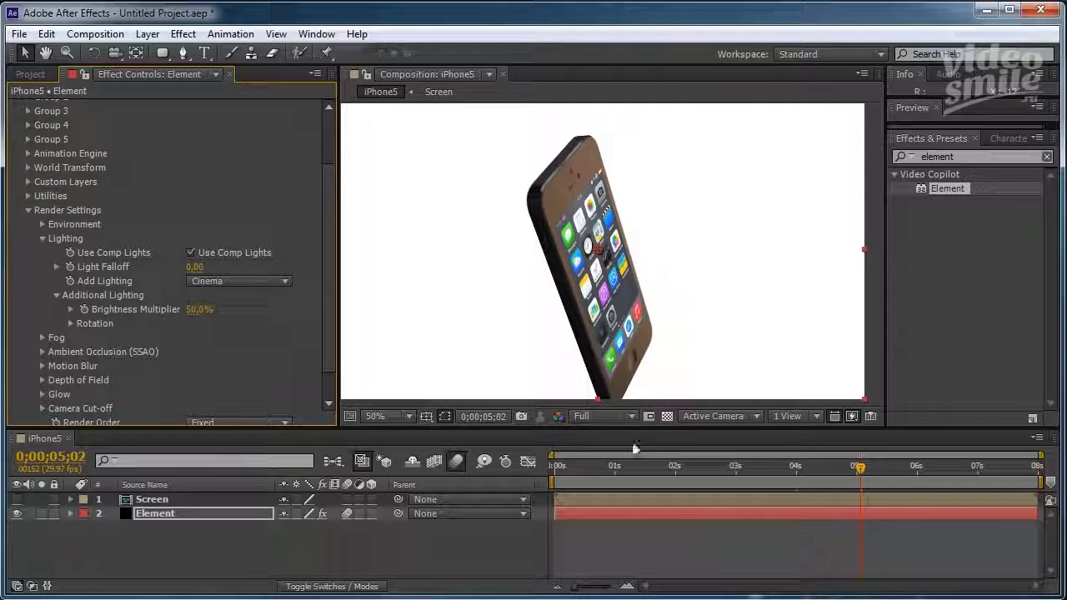
# Check the lit phone at 2;20, 3;21, 4;20 and 5;12, keeping Add Lighting on Cinema
pyautogui.click(715, 468)
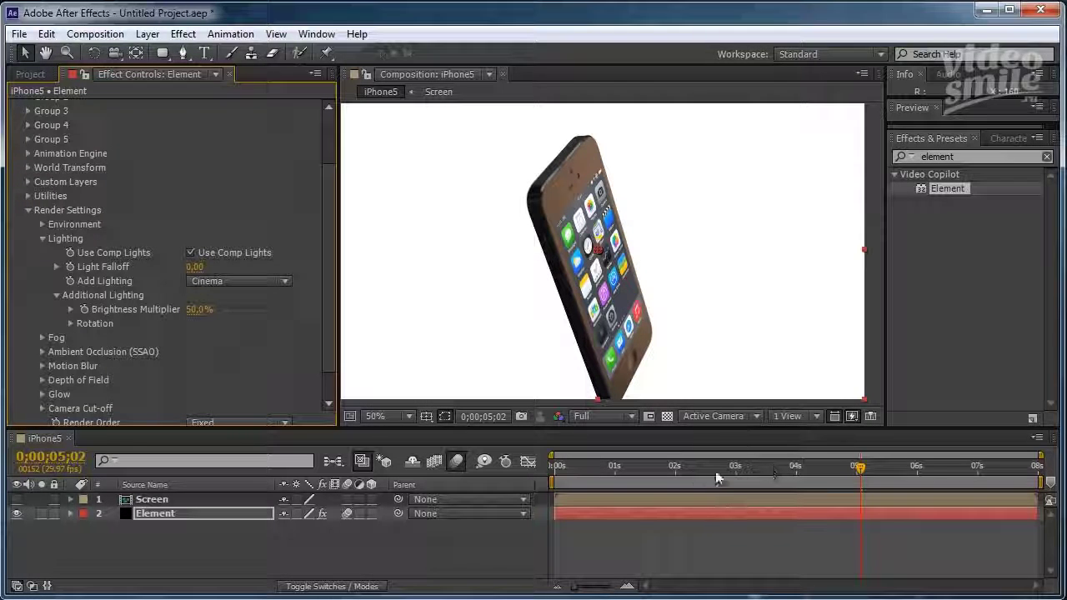
pyautogui.click(777, 468)
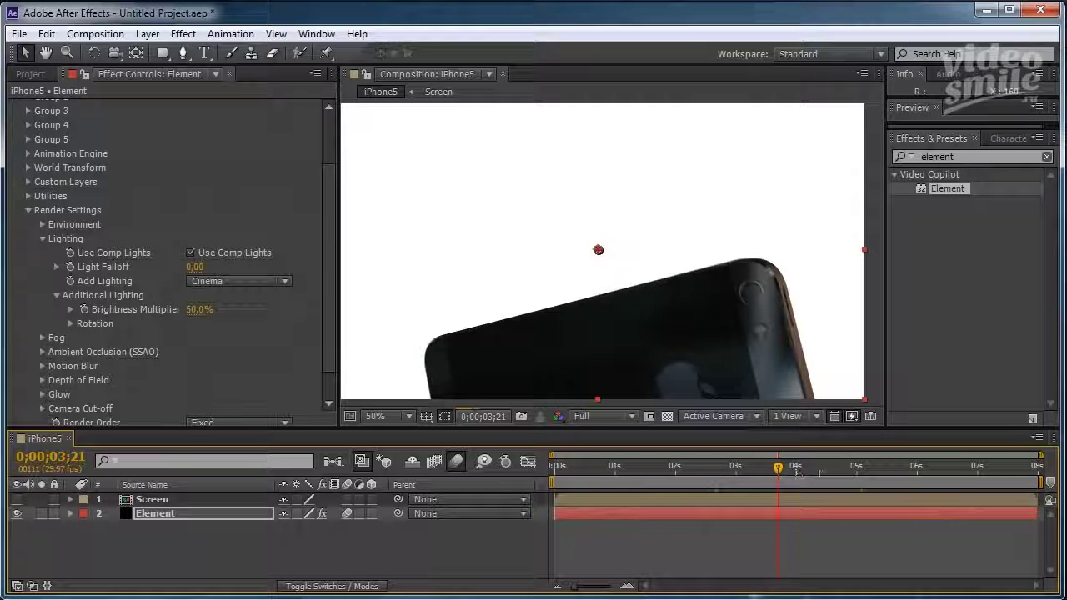
pyautogui.click(836, 469)
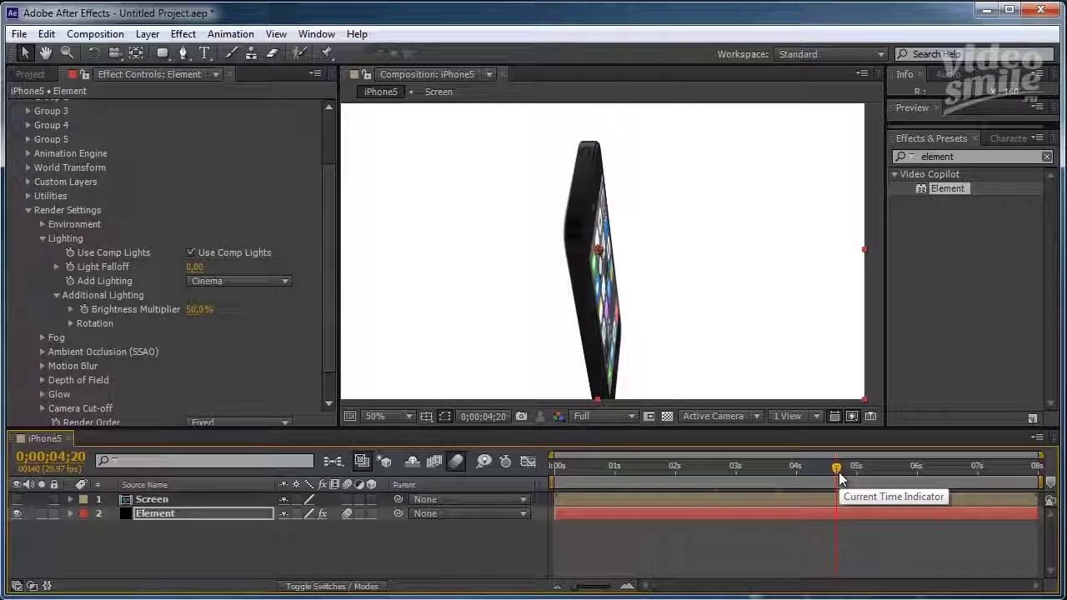
pyautogui.click(881, 469)
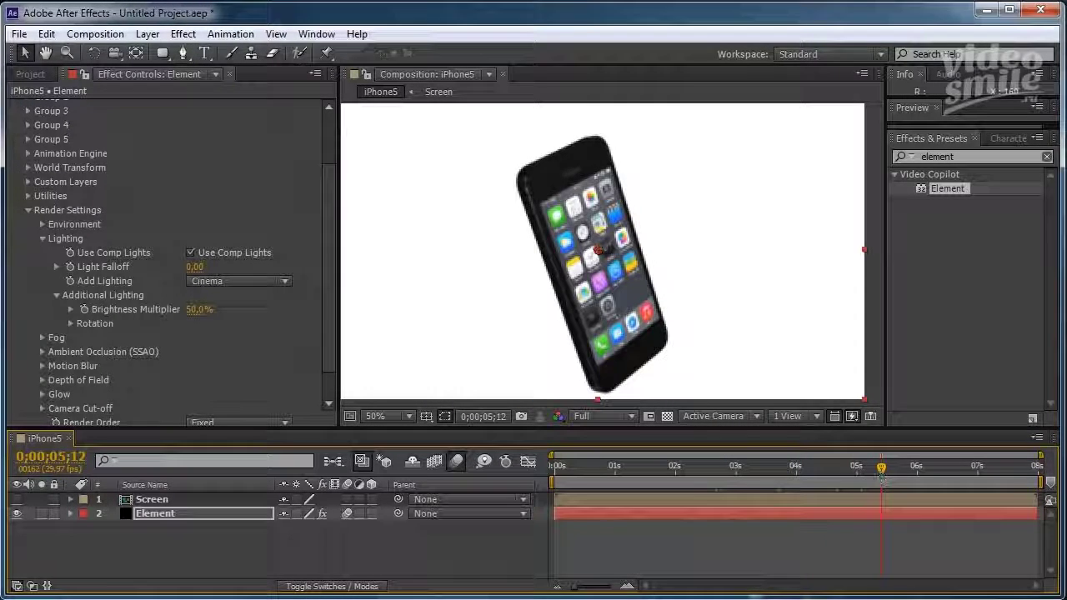
pyautogui.click(235, 281)
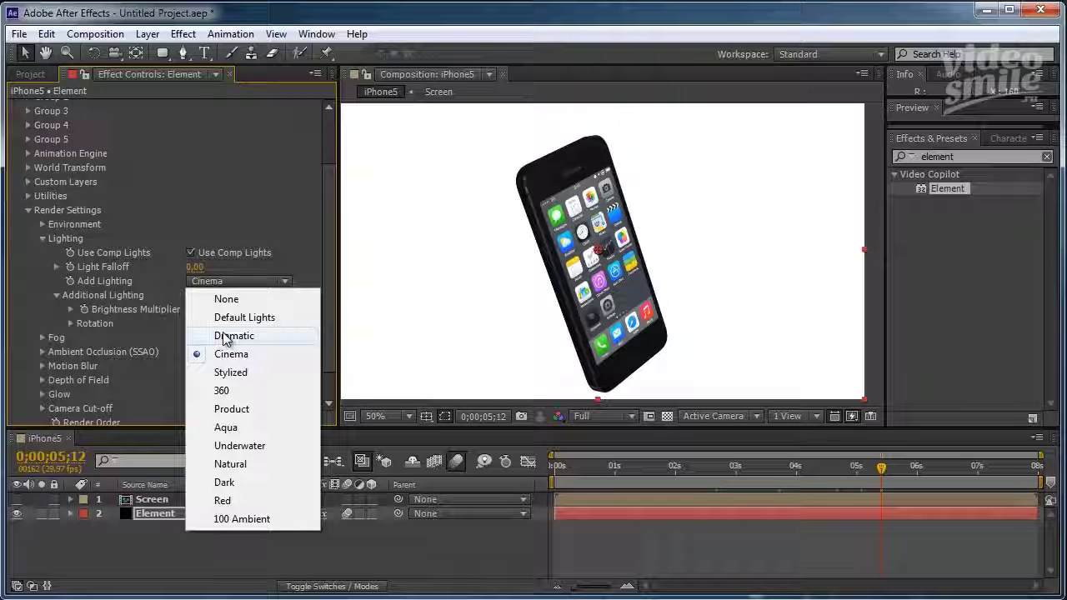
pyautogui.click(163, 327)
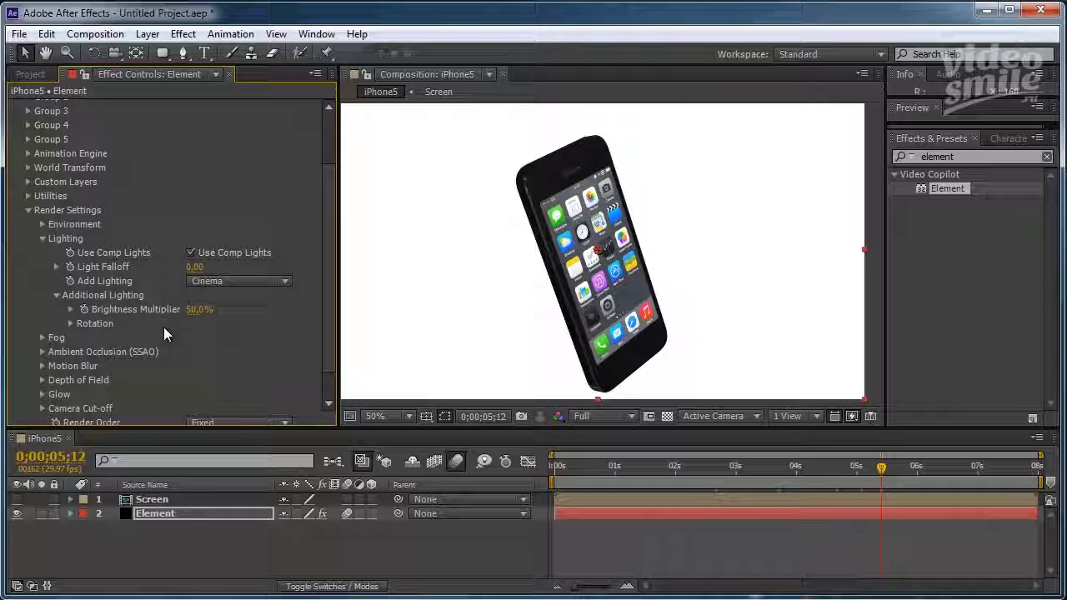
# Collapse Render Settings, zoom the viewer out and scrub the fly-in to 6;04, then open Layer > New
pyautogui.click(27, 211)
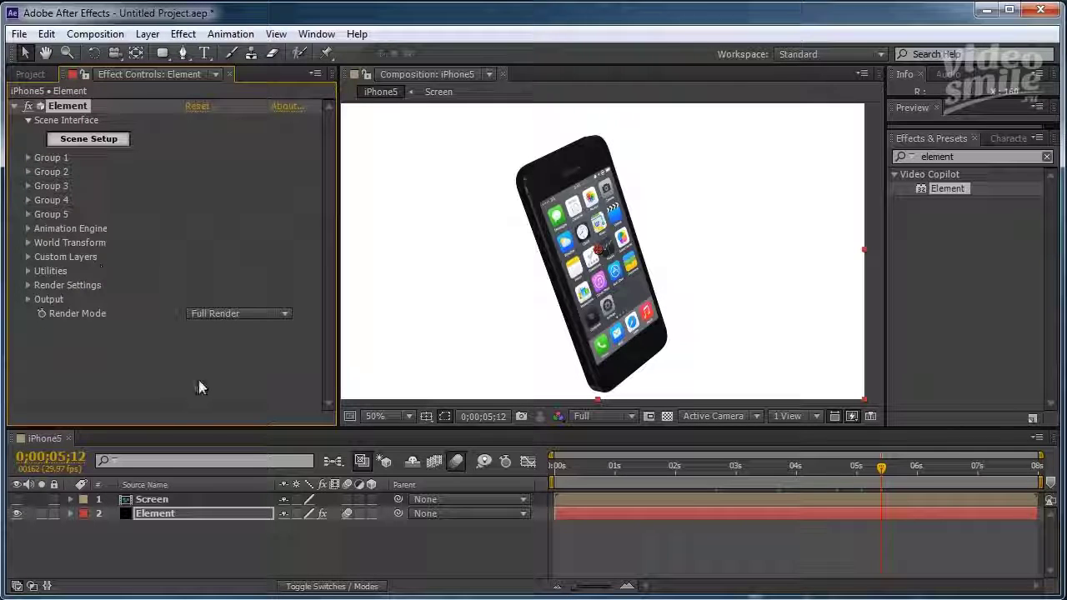
pyautogui.press(',')
pyautogui.moveTo(583, 465); pyautogui.dragTo(927, 498)
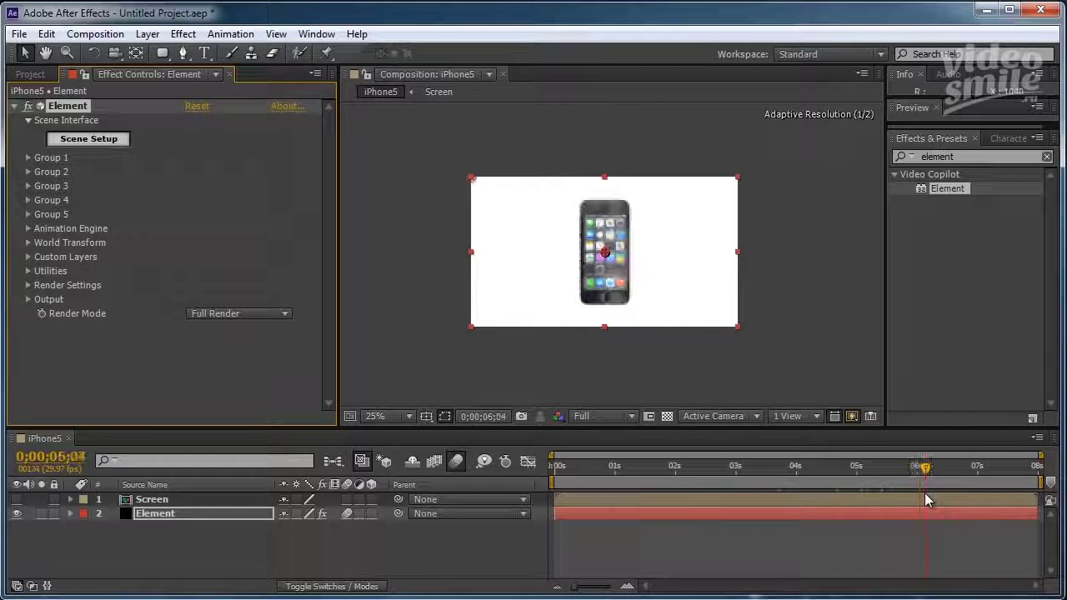
pyautogui.press('.')
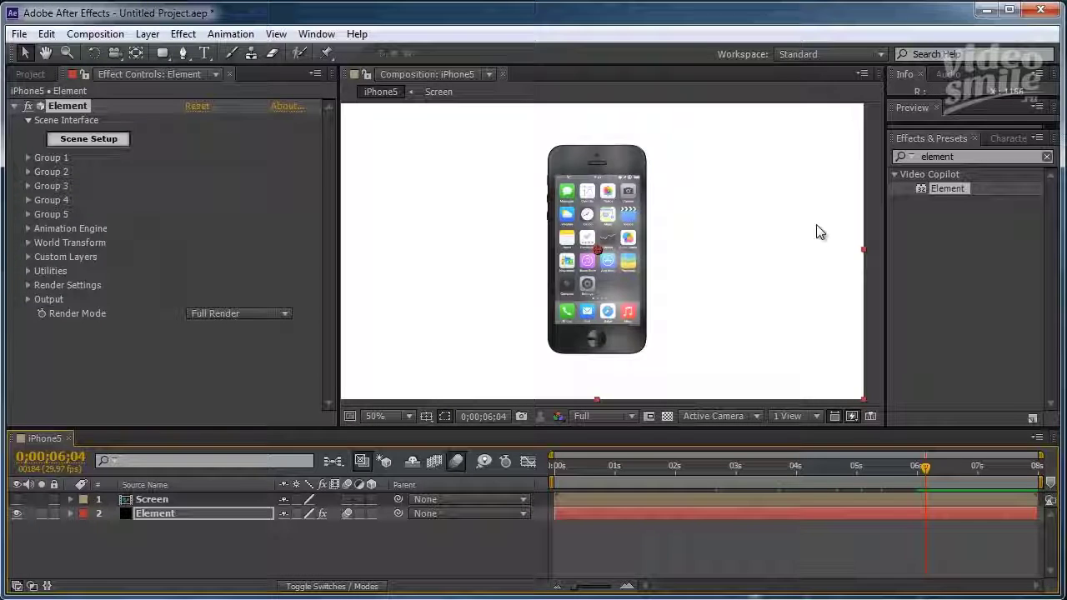
pyautogui.press(',')
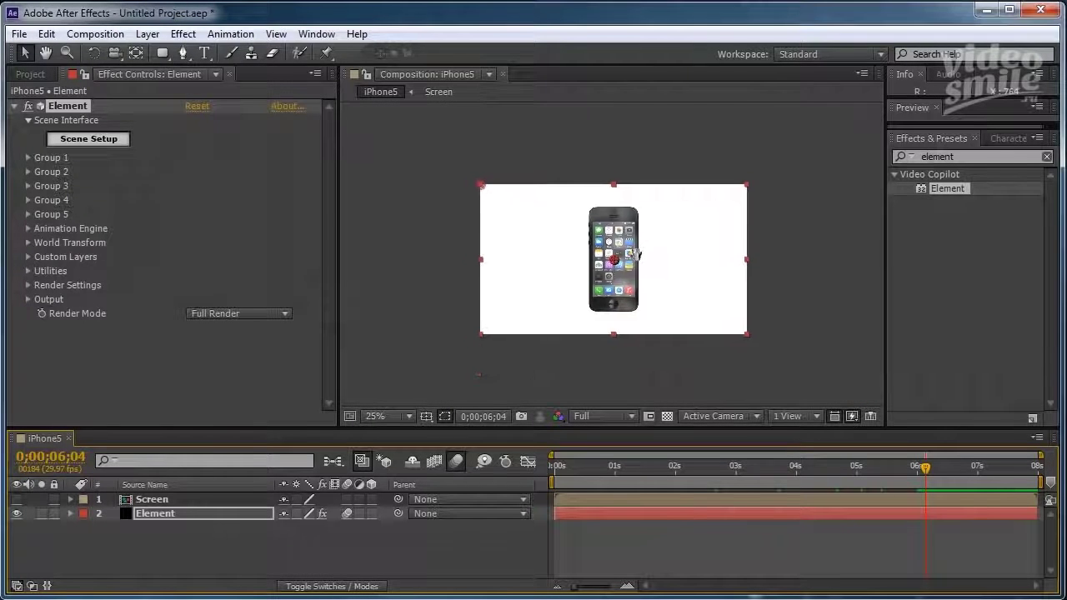
pyautogui.moveTo(632, 251)
pyautogui.mouseDown()
pyautogui.moveTo(634, 242)
pyautogui.moveTo(635, 262)
pyautogui.mouseUp()
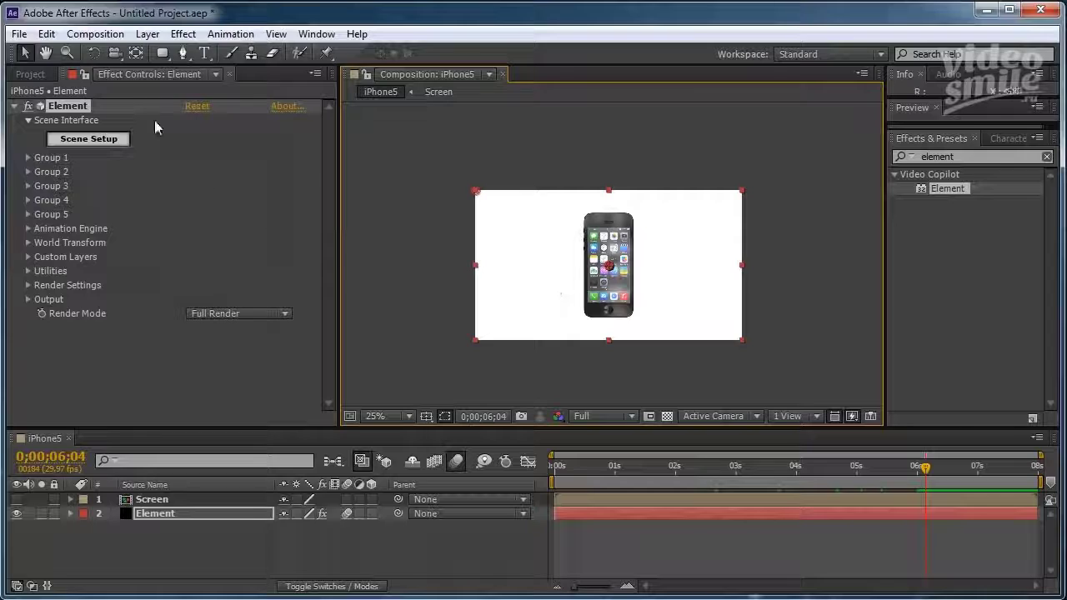
pyautogui.click(148, 33)
# Create a black 1280×720 solid named 'Виньетка' as the top layer
pyautogui.moveTo(300, 55)
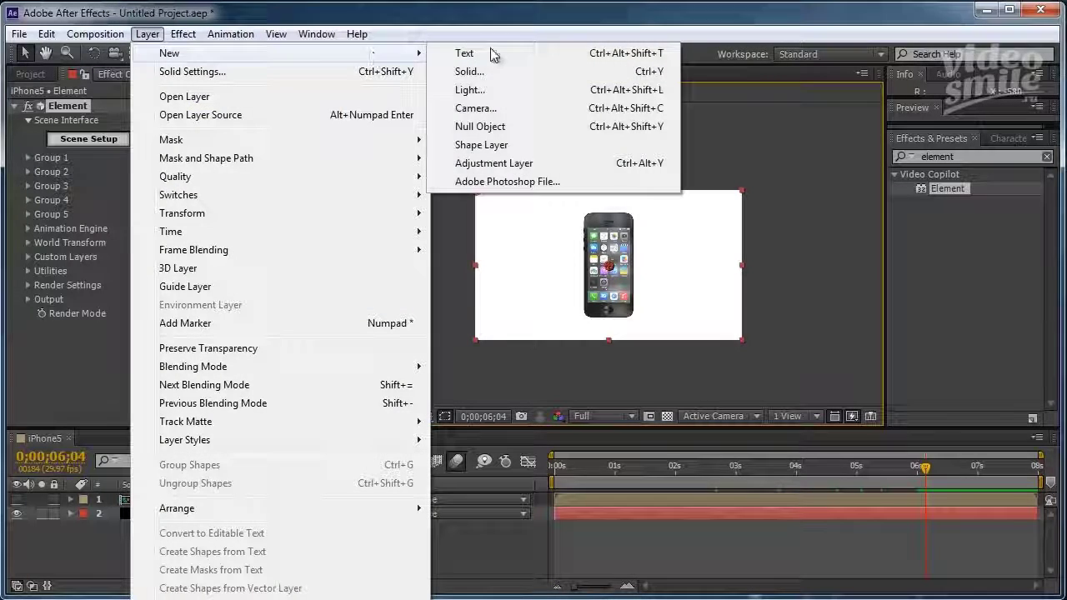
pyautogui.click(469, 71)
pyautogui.click(574, 436)
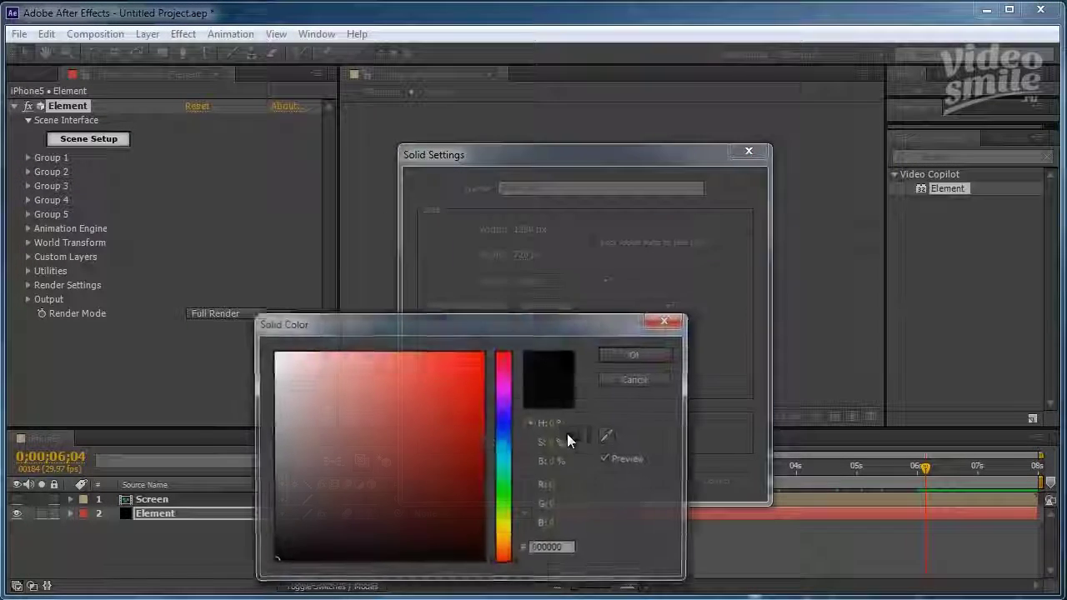
pyautogui.click(634, 357)
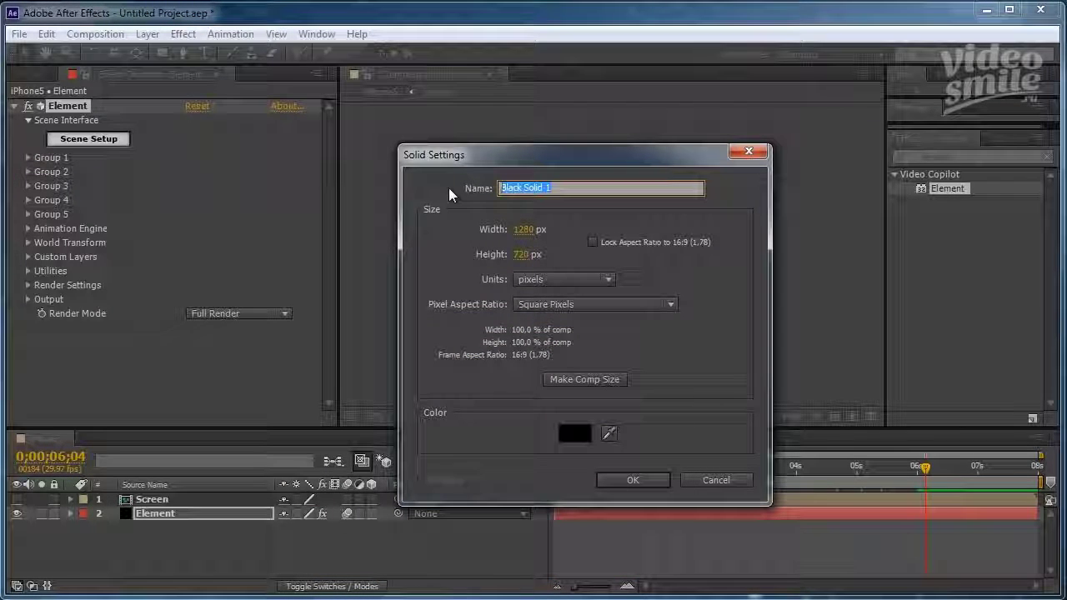
pyautogui.write('Винь')
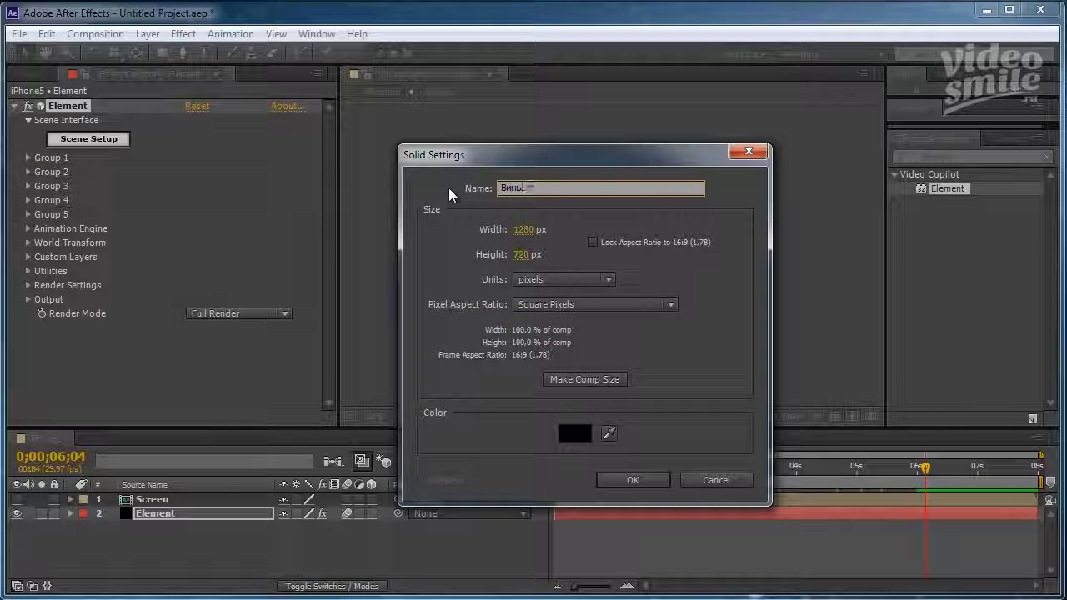
pyautogui.write('етка')
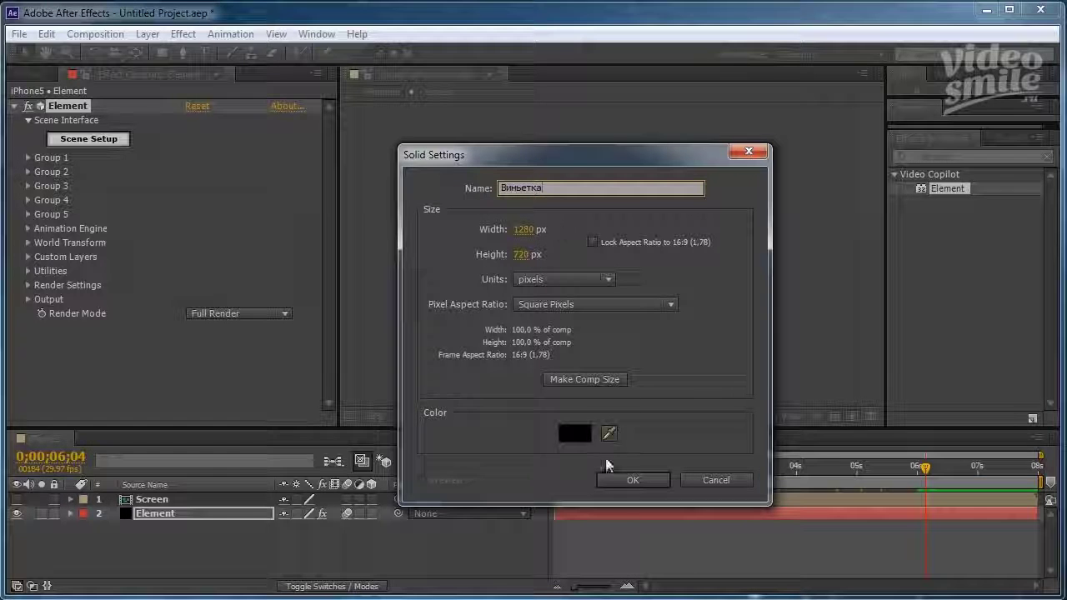
pyautogui.click(608, 481)
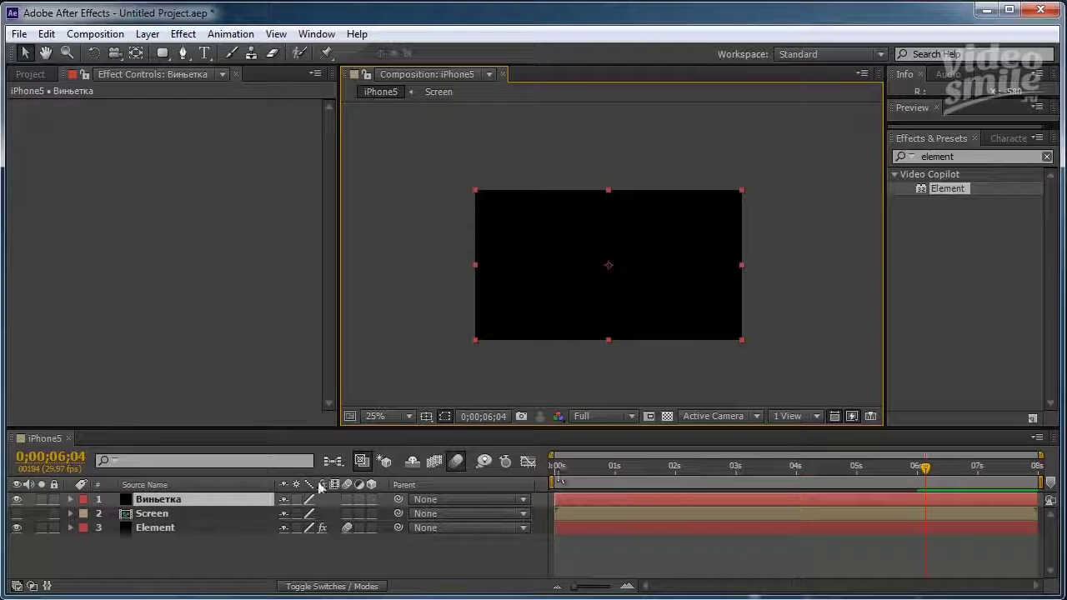
# Select the Виньетка layer and choose the Rounded Rectangle Tool
pyautogui.click(133, 500)
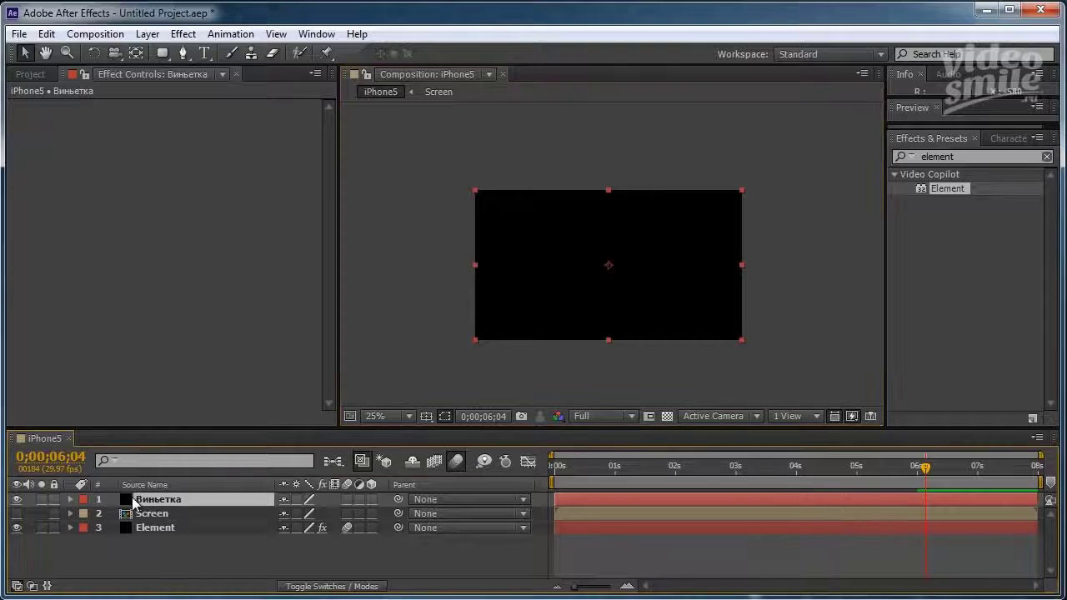
pyautogui.click(162, 53)
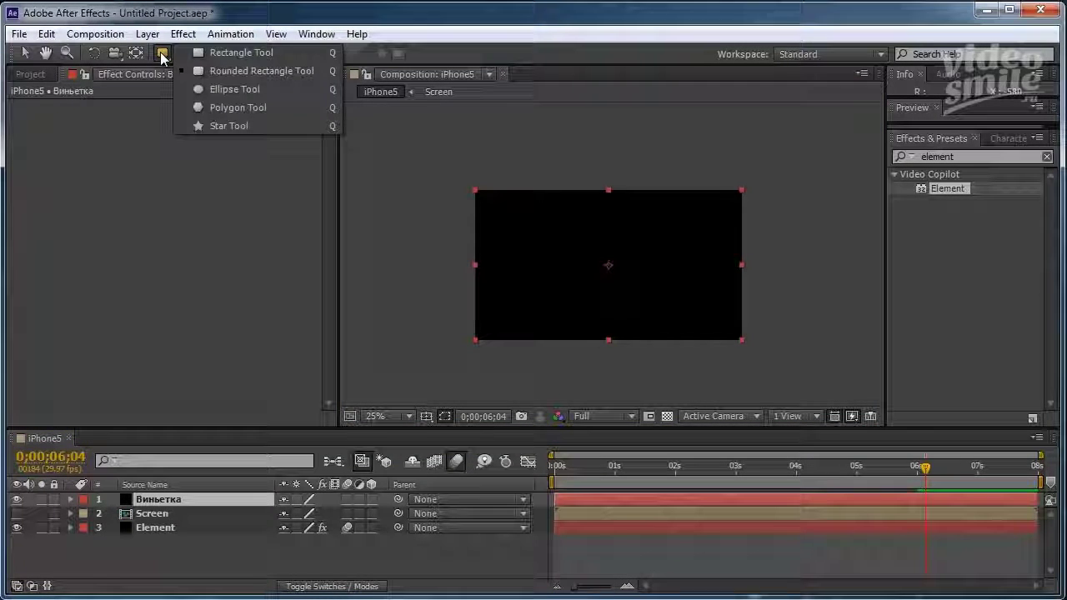
pyautogui.click(278, 72)
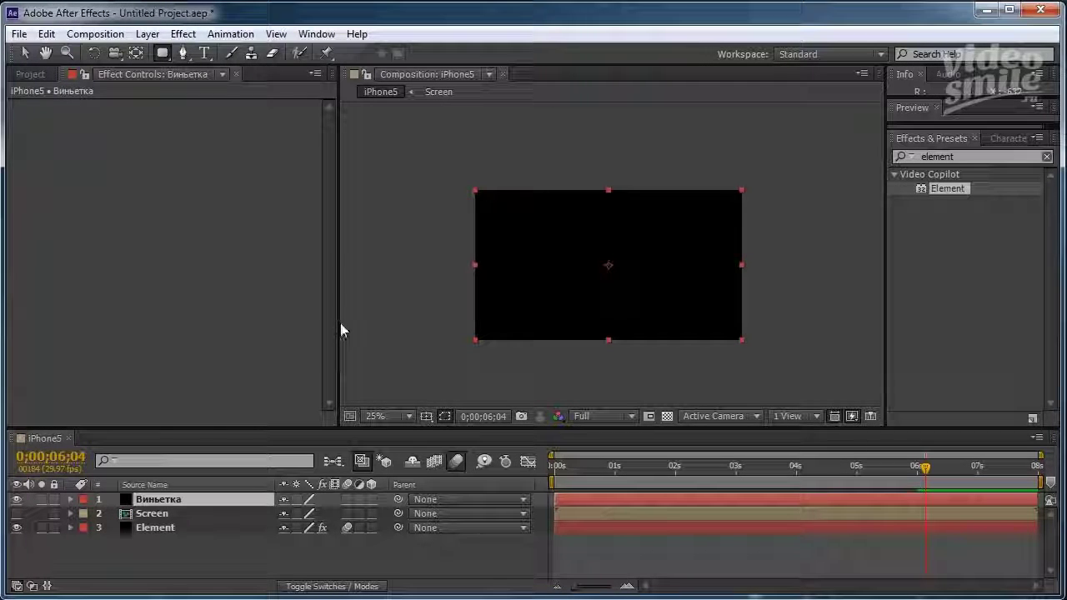
# Enlarge the composition panel and set the view magnification to Fit
pyautogui.moveTo(338, 323); pyautogui.dragTo(154, 316)
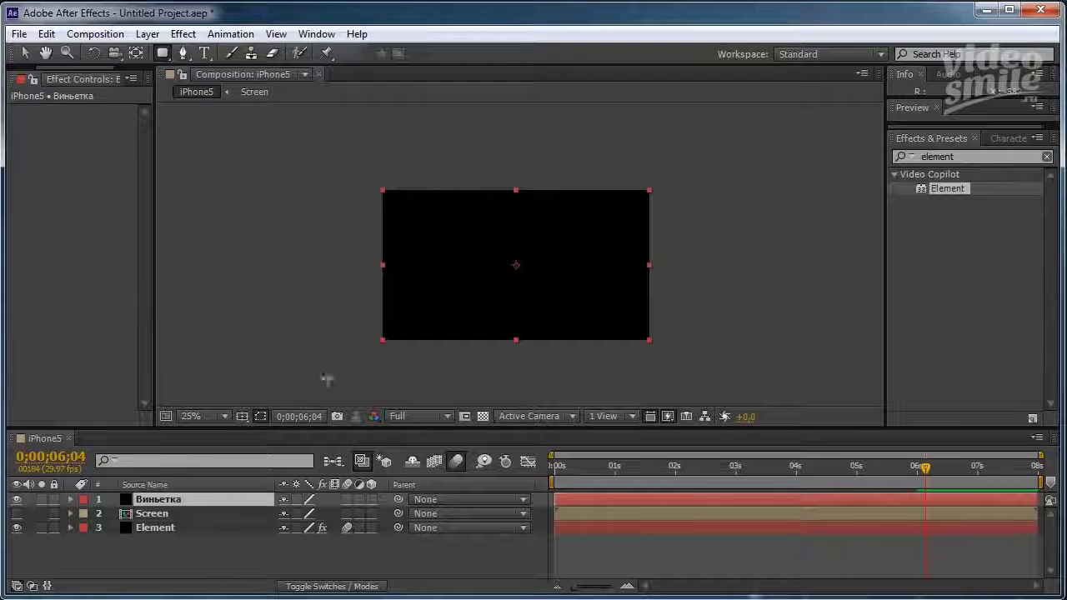
pyautogui.moveTo(618, 431); pyautogui.dragTo(601, 510)
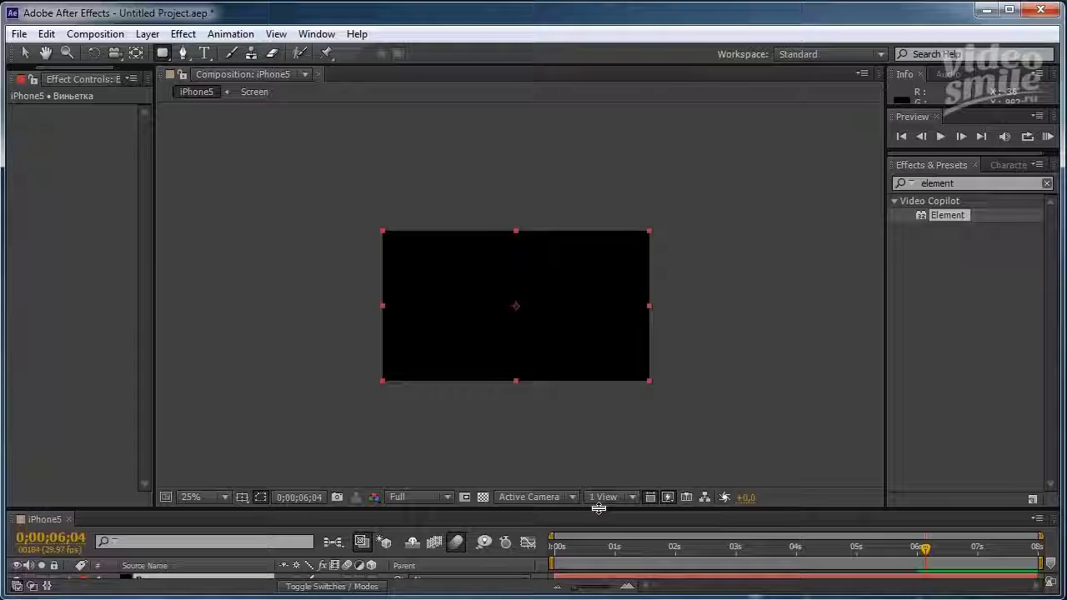
pyautogui.click(213, 500)
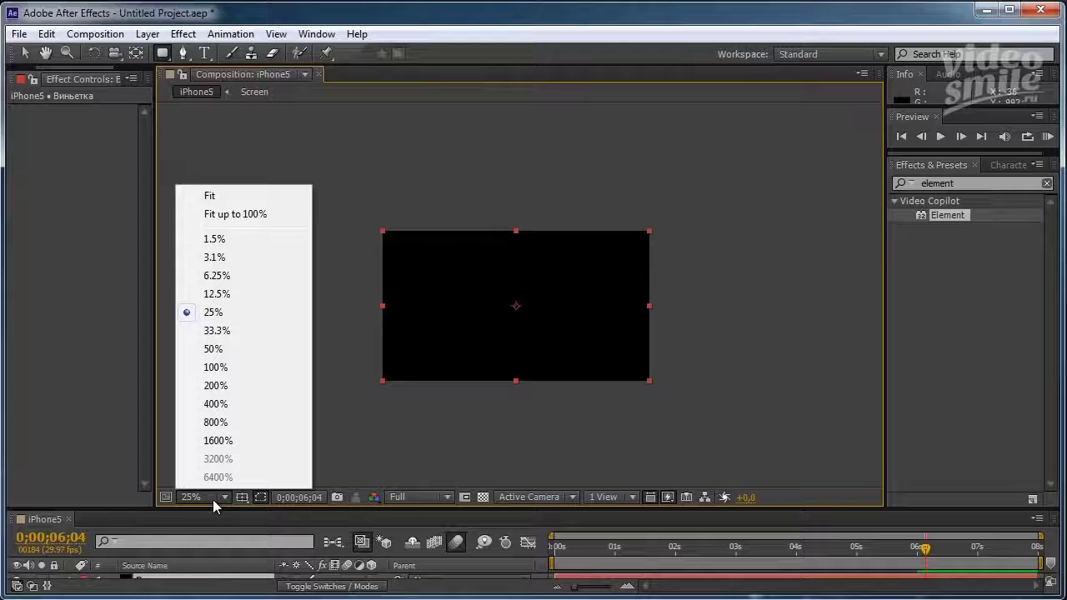
pyautogui.click(234, 197)
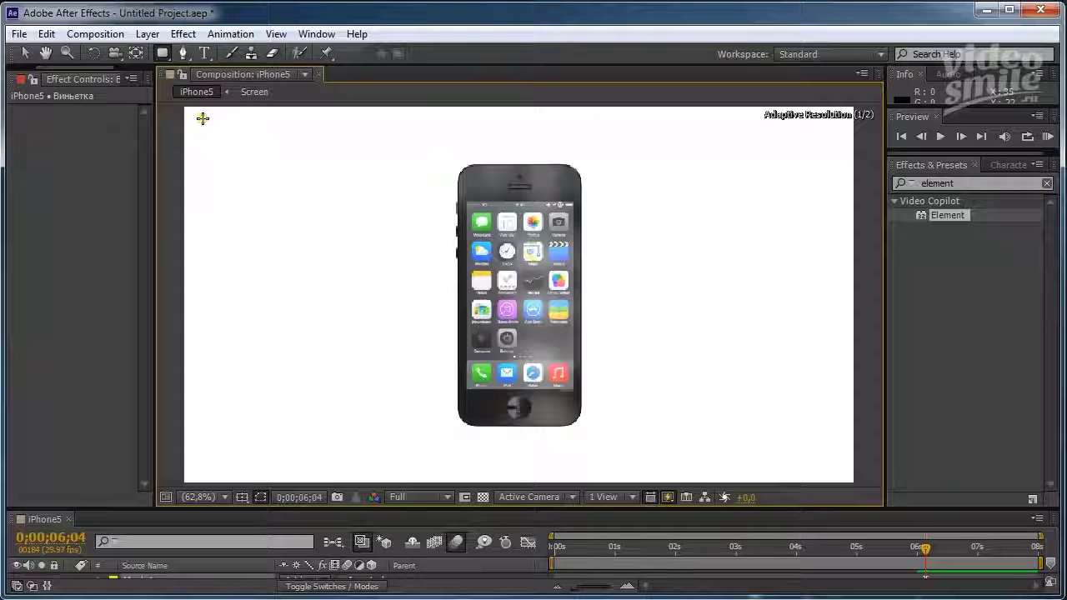
# Draw a rounded-rectangle mask nearly filling the frame, then zoom the view to 50%
pyautogui.moveTo(203, 119)
pyautogui.mouseDown()
pyautogui.moveTo(232, 154)
pyautogui.moveTo(843, 474)
pyautogui.mouseUp()
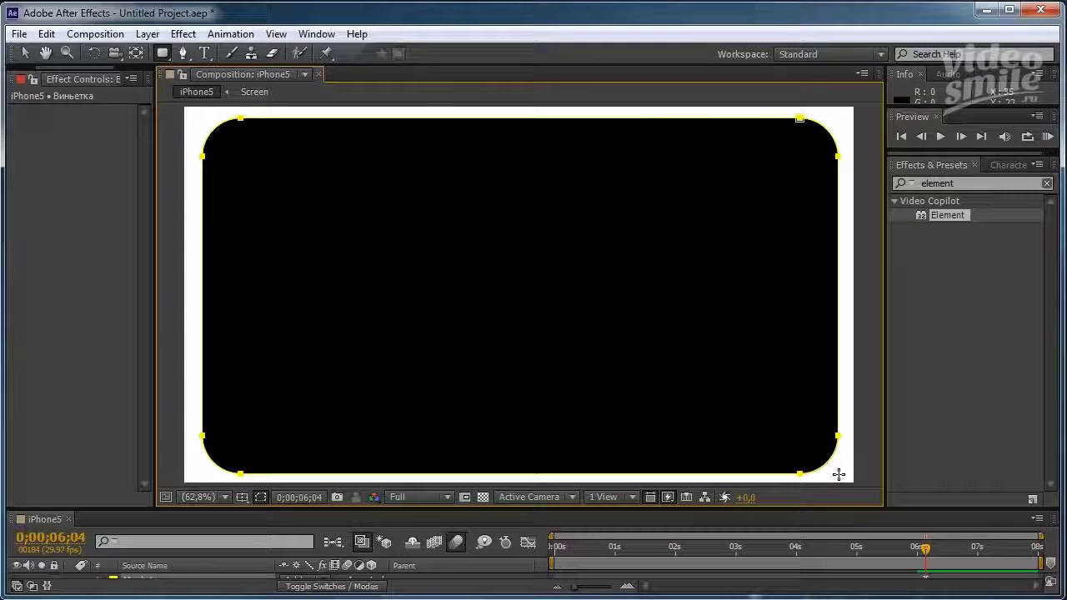
pyautogui.press(',')
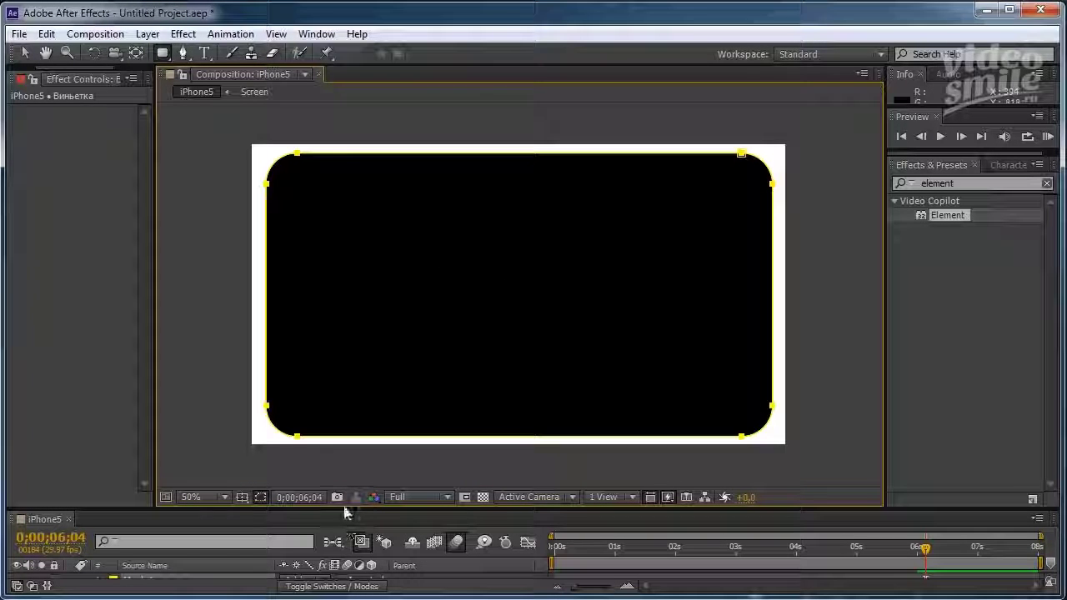
pyautogui.moveTo(347, 508); pyautogui.dragTo(347, 380)
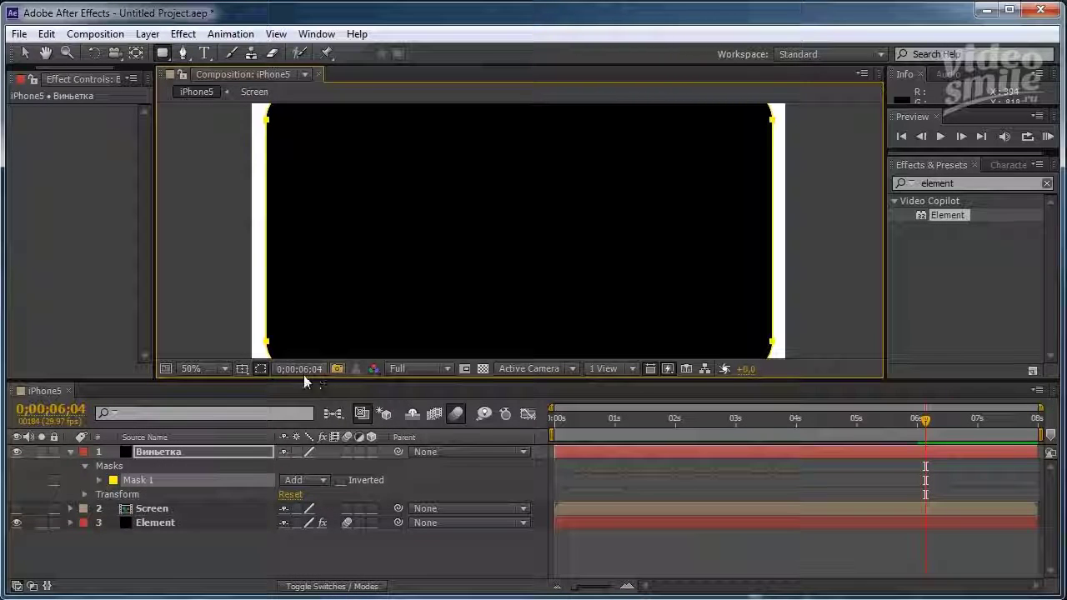
# Invert Mask 1 on Виньетка and feather it to 241 px
pyautogui.click(204, 368)
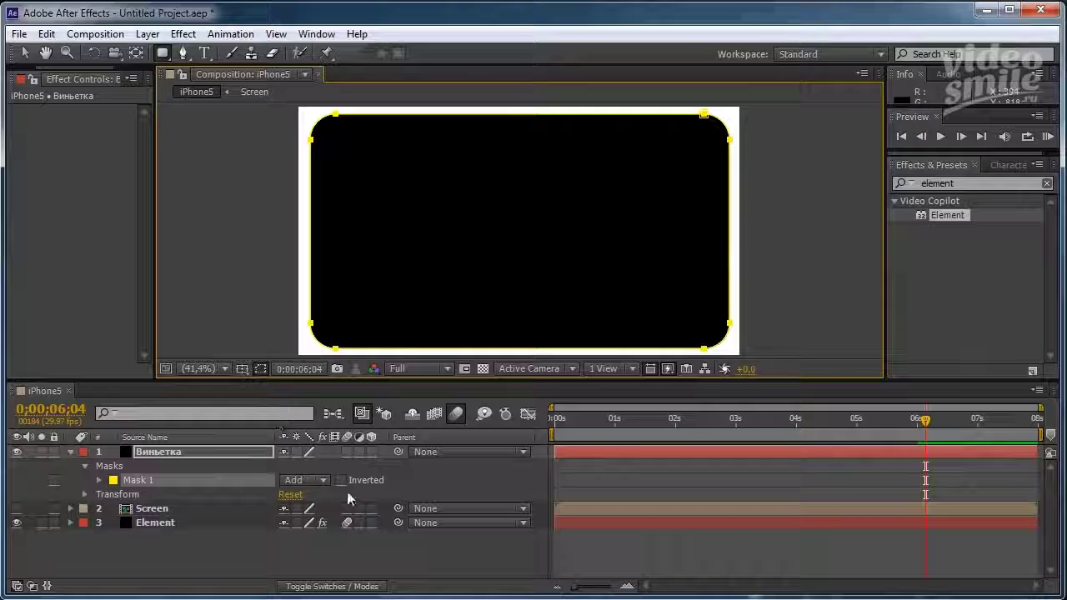
pyautogui.click(341, 479)
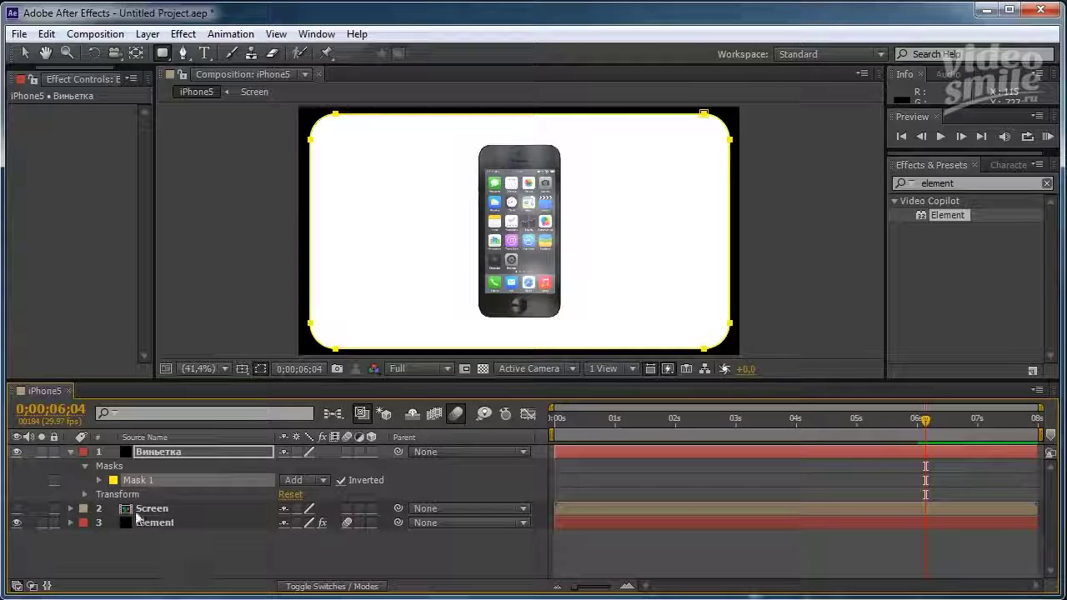
pyautogui.click(98, 480)
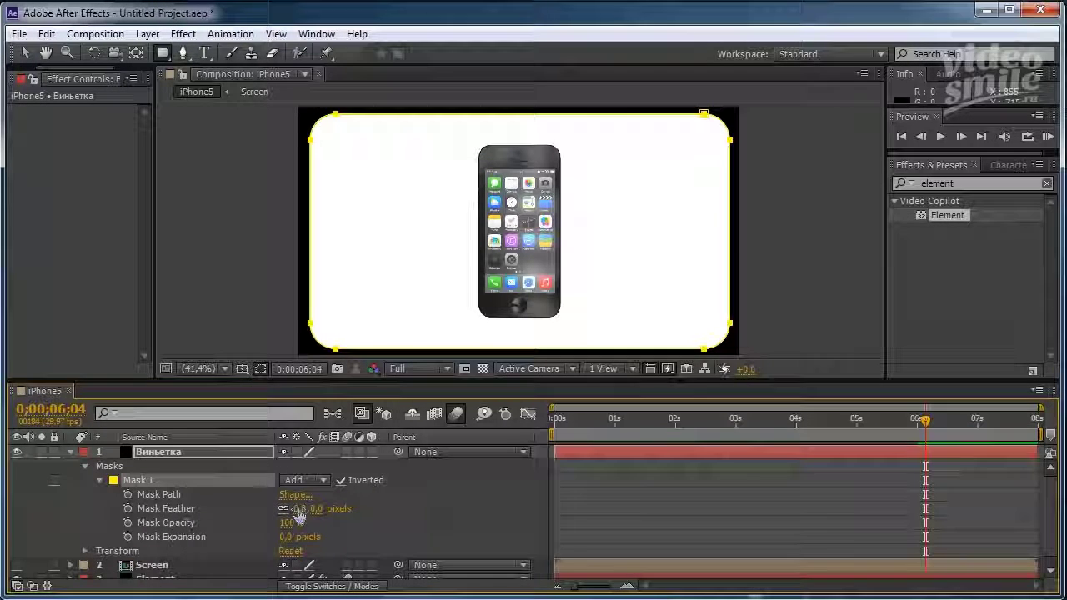
pyautogui.moveTo(300, 508); pyautogui.dragTo(508, 524)
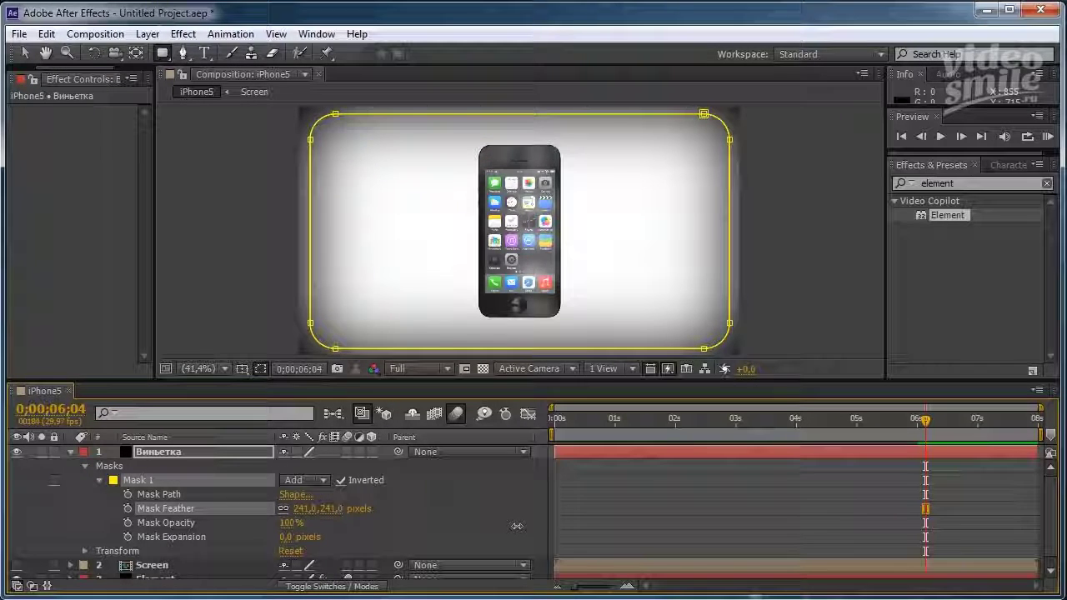
# Reselect the Виньетка layer and show only its Opacity property
pyautogui.click(500, 506)
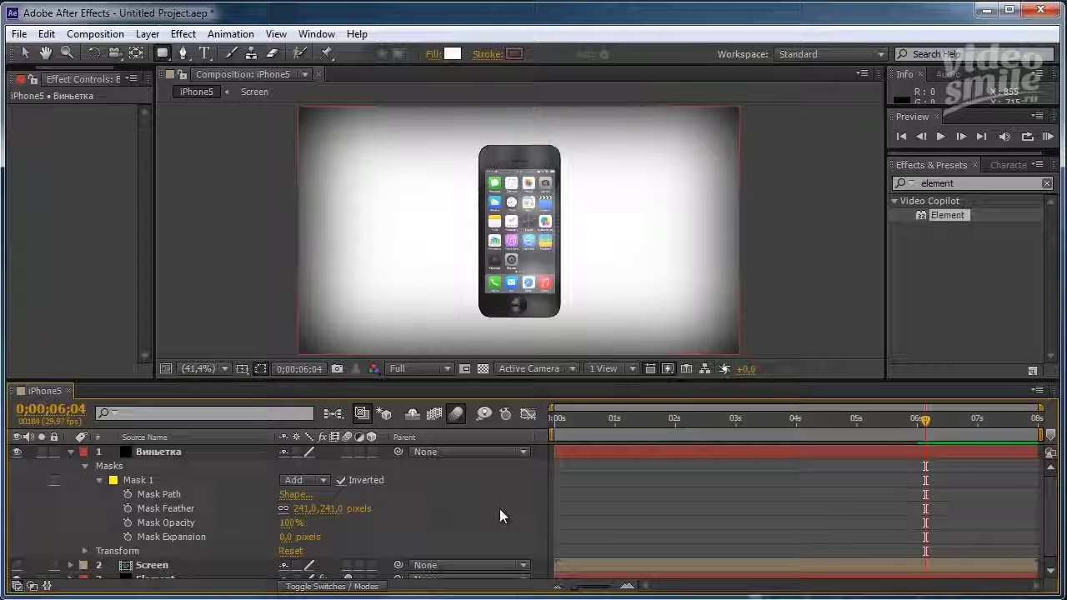
pyautogui.click(151, 452)
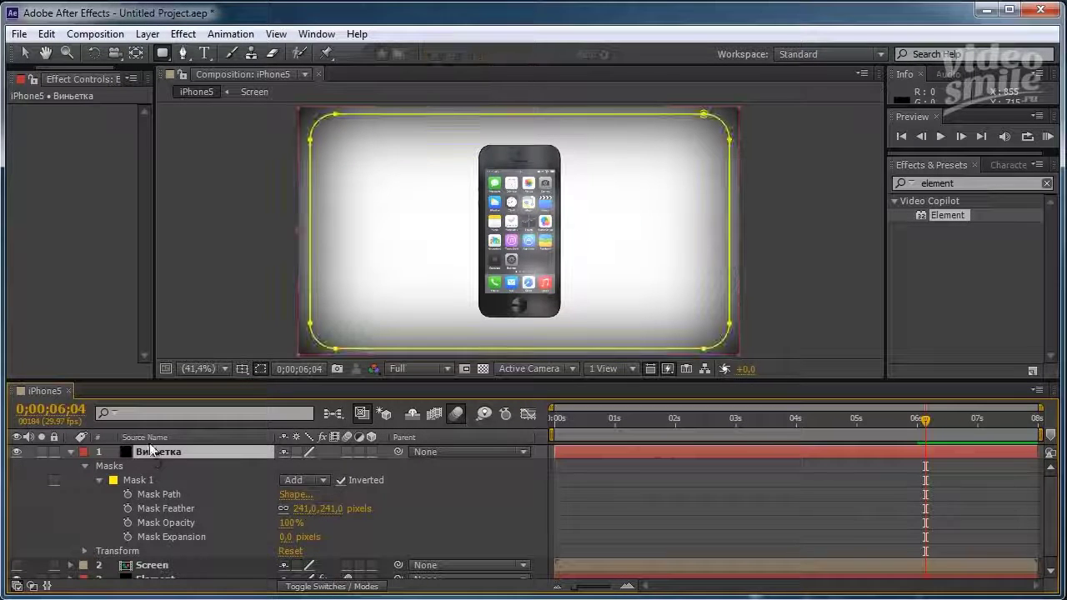
pyautogui.press('t')
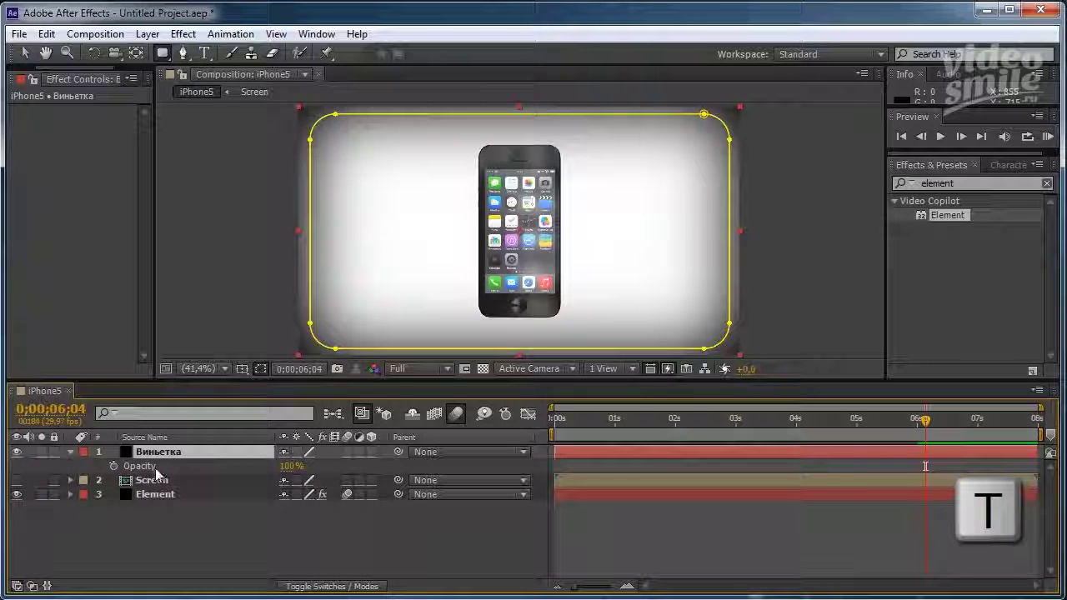
# Set the Виньетка layer opacity to 30%
pyautogui.click(292, 466)
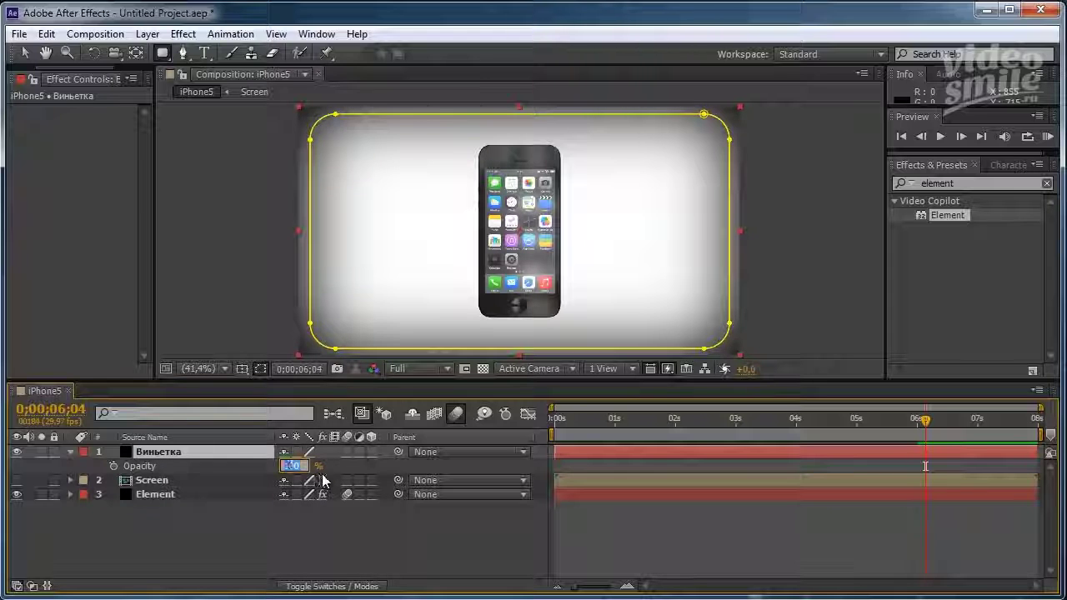
pyautogui.write('30')
pyautogui.click(366, 466)
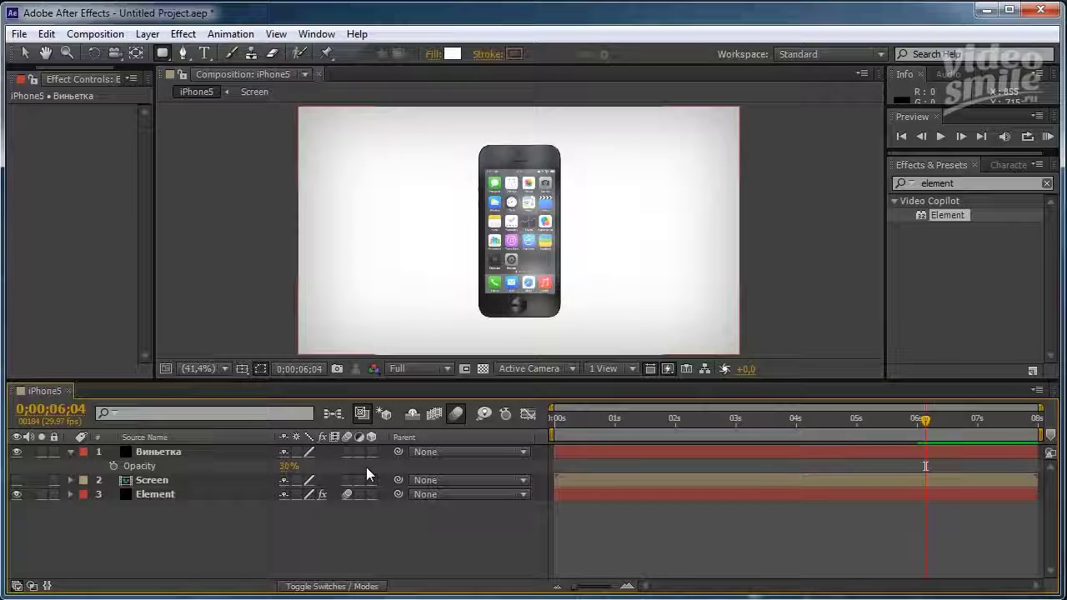
pyautogui.press(',')
pyautogui.press('.')
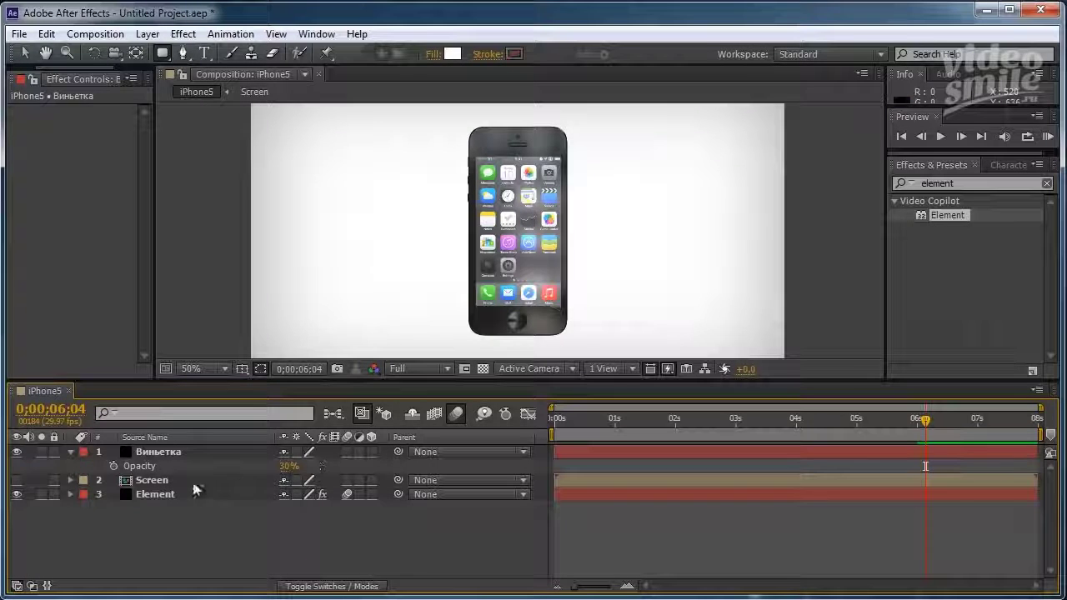
# Toggle the Виньетка layer's visibility to compare with and without the vignette, leaving it on
pyautogui.click(16, 452)
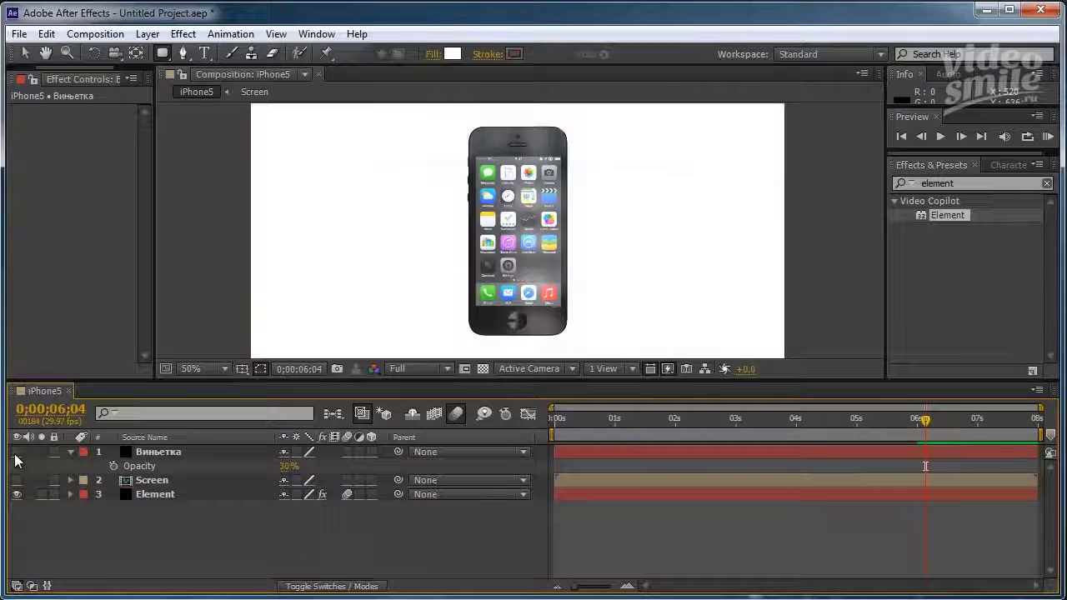
pyautogui.click(16, 453)
pyautogui.click(16, 453)
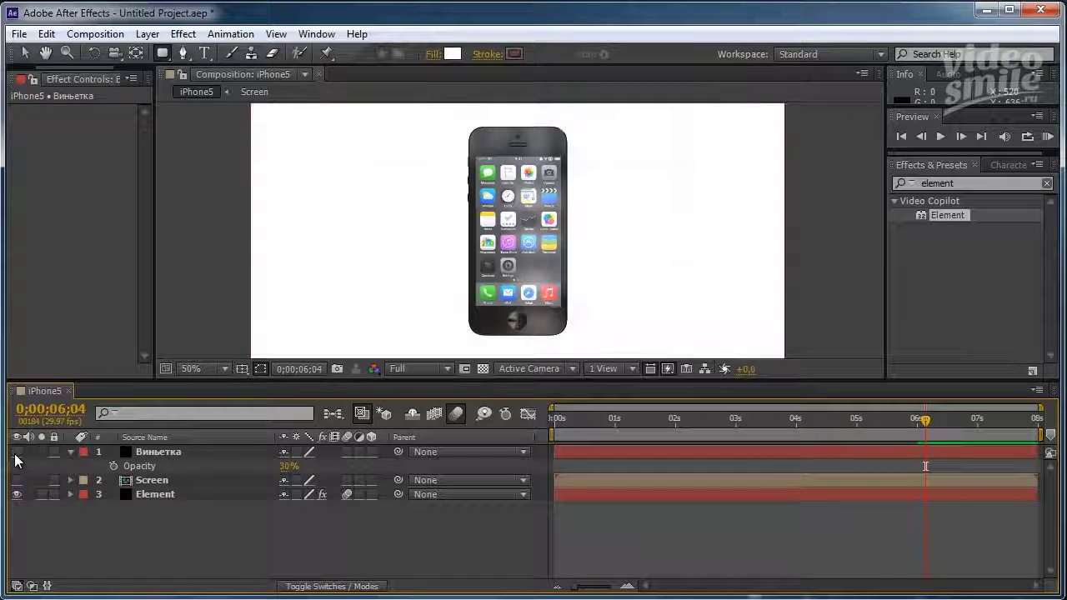
pyautogui.click(16, 452)
pyautogui.click(16, 453)
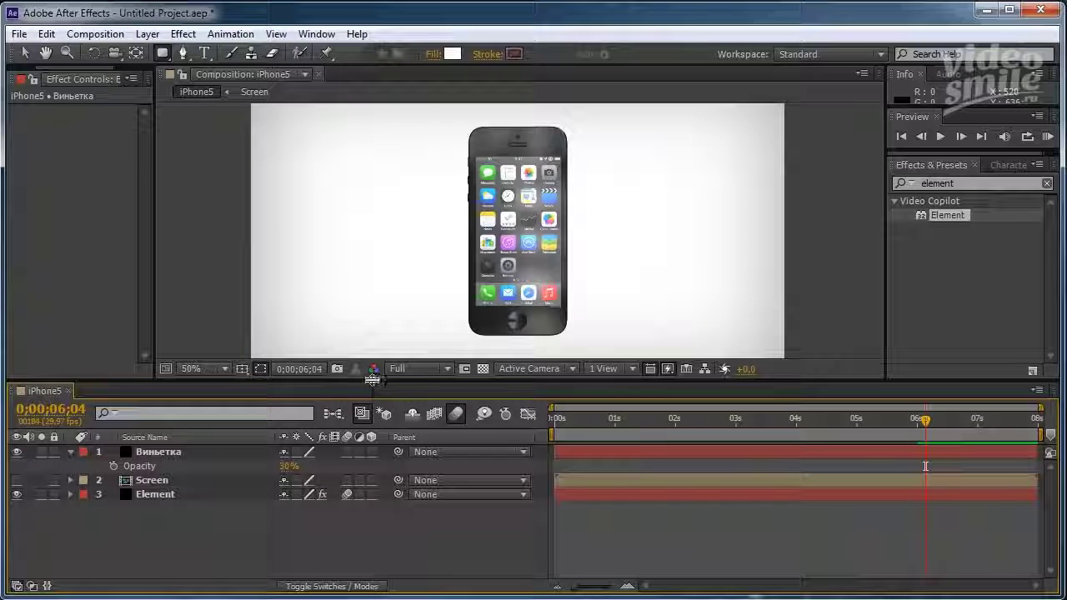
# Resize the panels, show the Project panel, and move the time marker near the start
pyautogui.moveTo(371, 387); pyautogui.dragTo(378, 464)
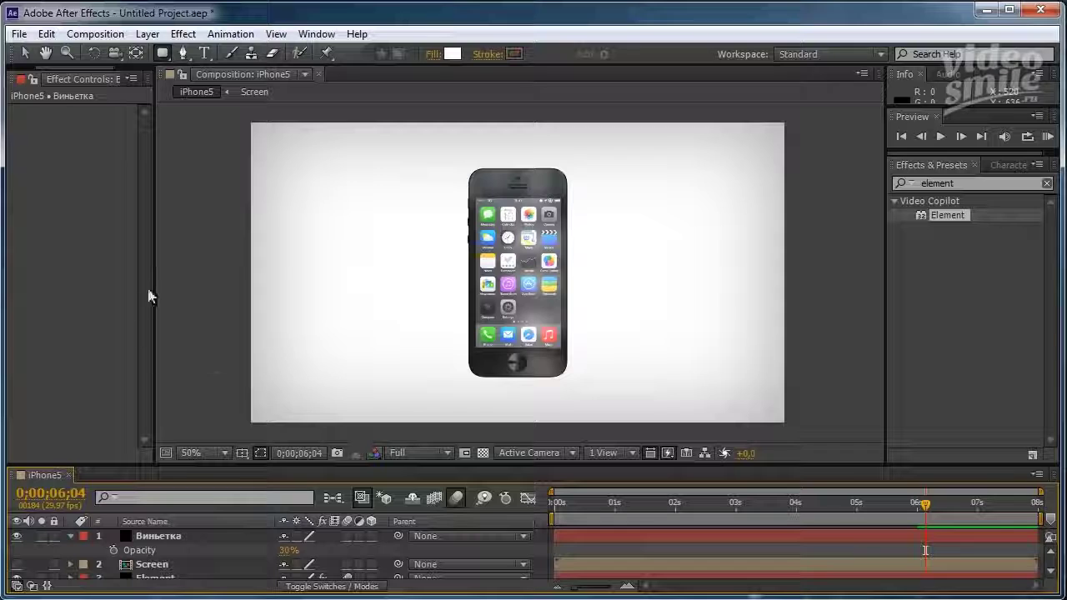
pyautogui.moveTo(153, 281); pyautogui.dragTo(220, 278)
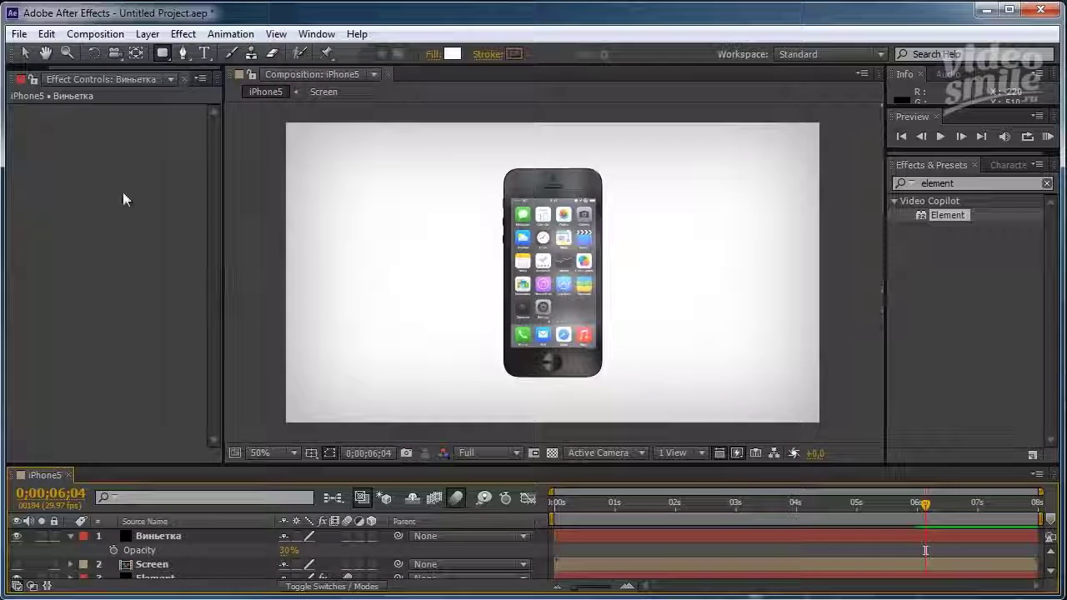
pyautogui.click(33, 80)
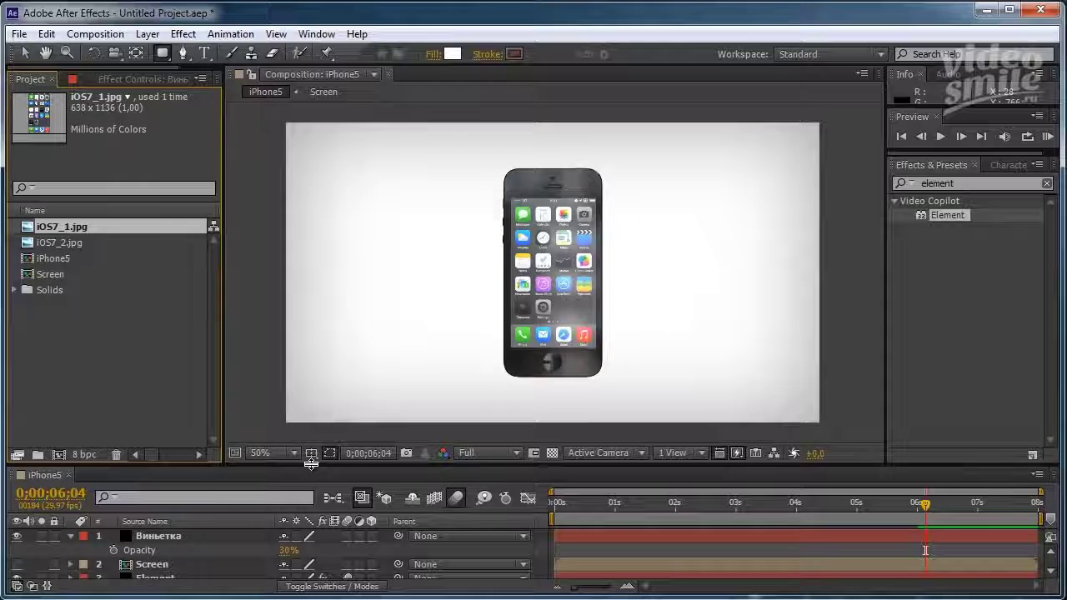
pyautogui.moveTo(310, 463); pyautogui.dragTo(310, 427)
pyautogui.click(567, 466)
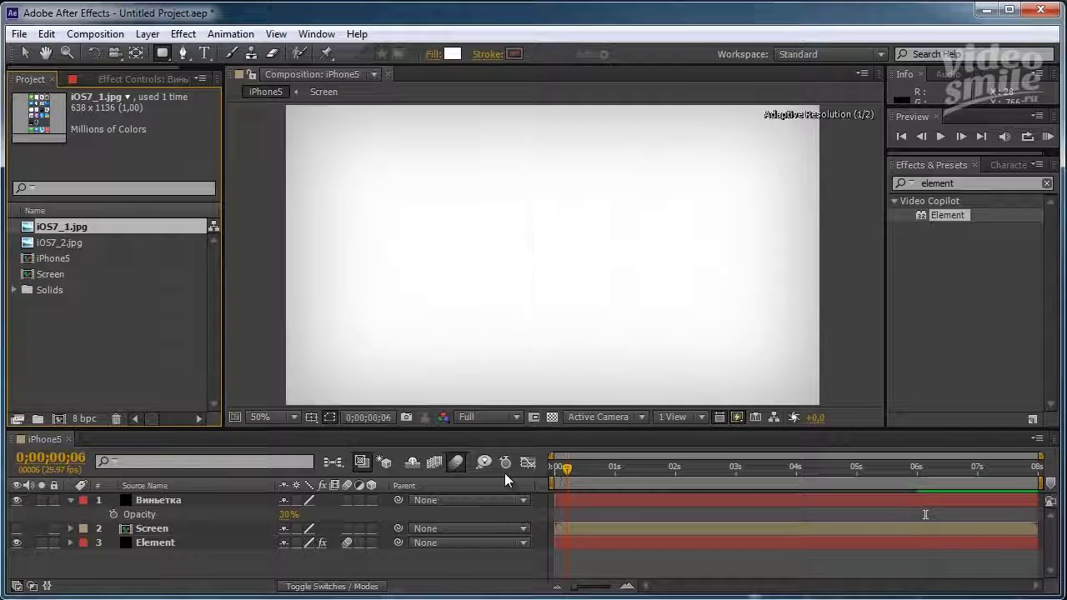
# Preview the iPhone fly-in from the first frame, then stop playback
pyautogui.click(461, 573)
pyautogui.press('Home')
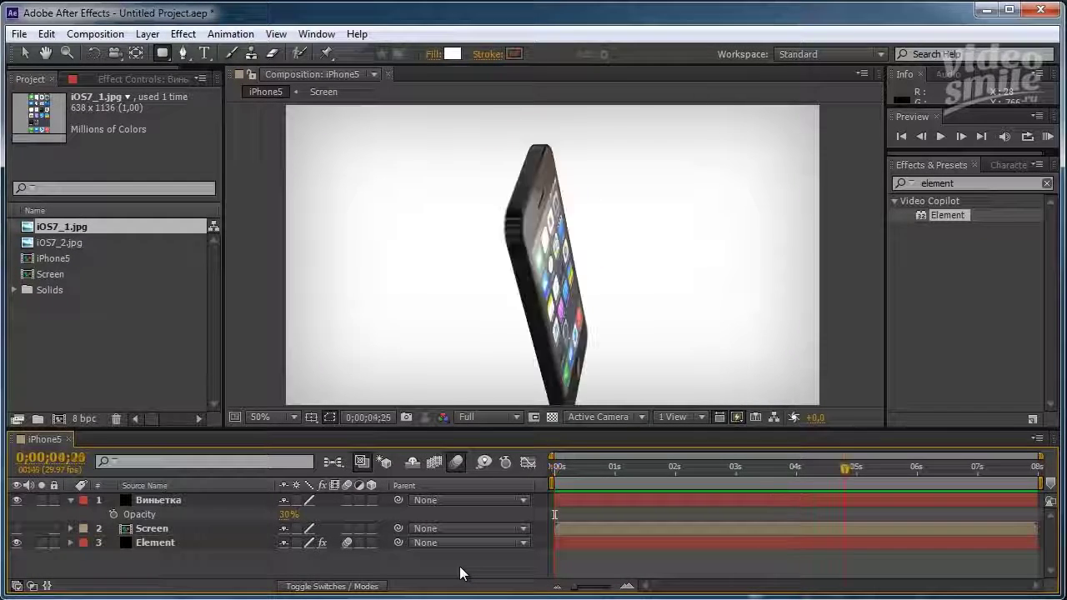
pyautogui.press('space')
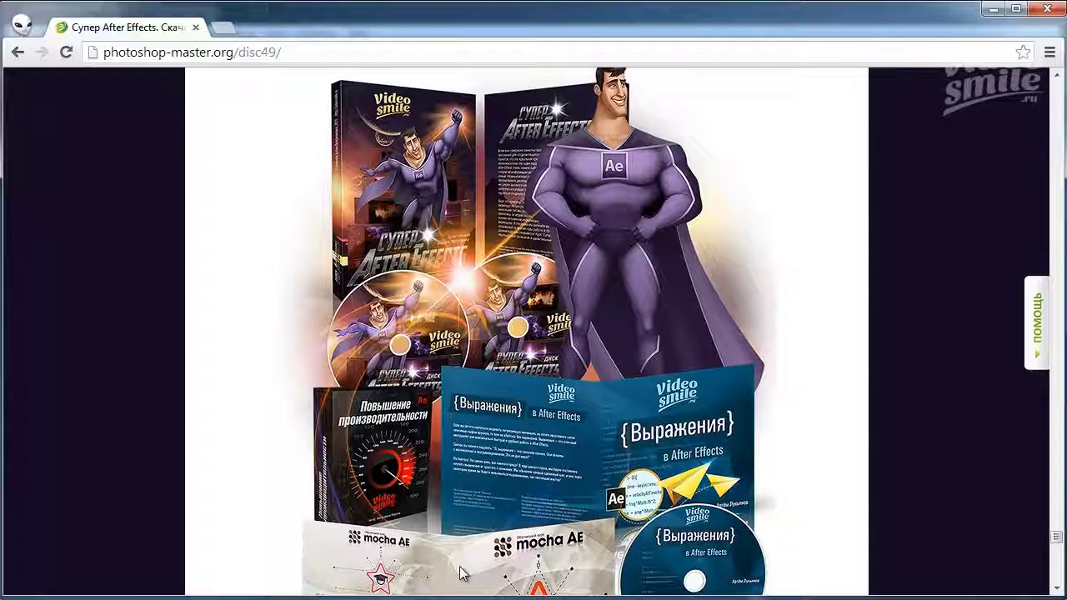
pyautogui.scroll(1, 463, 574)
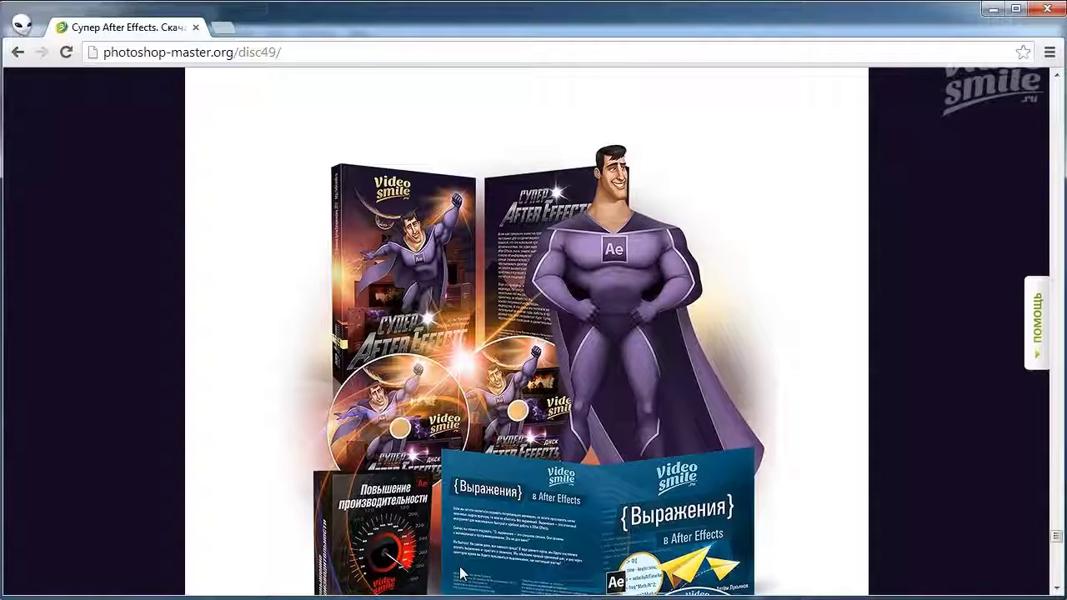
pyautogui.scroll(-1, 463, 573)
pyautogui.scroll(-2, 463, 574)
pyautogui.scroll(-3, 463, 574)
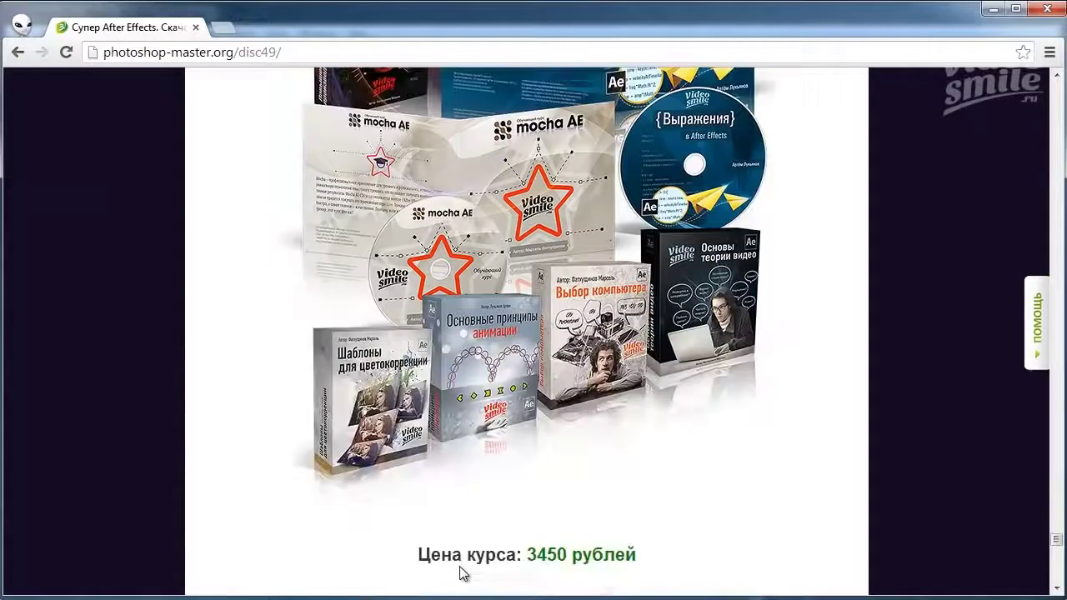
pyautogui.scroll(2, 460, 573)
pyautogui.scroll(2, 463, 573)
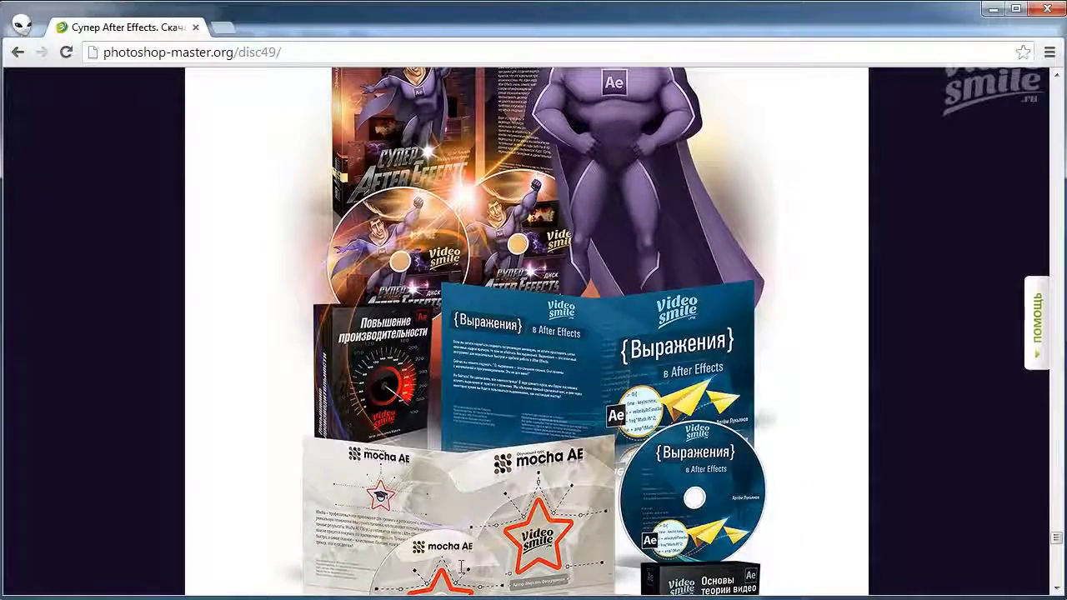